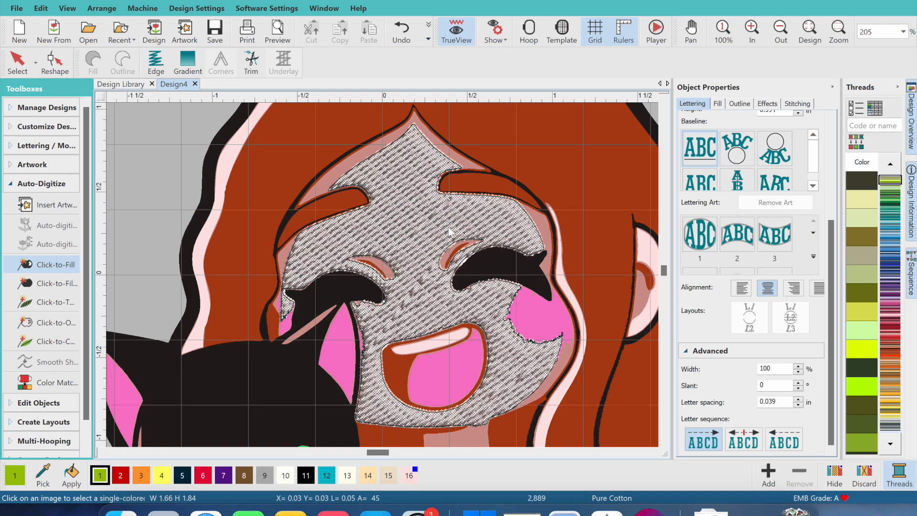
pyautogui.click(405, 38)
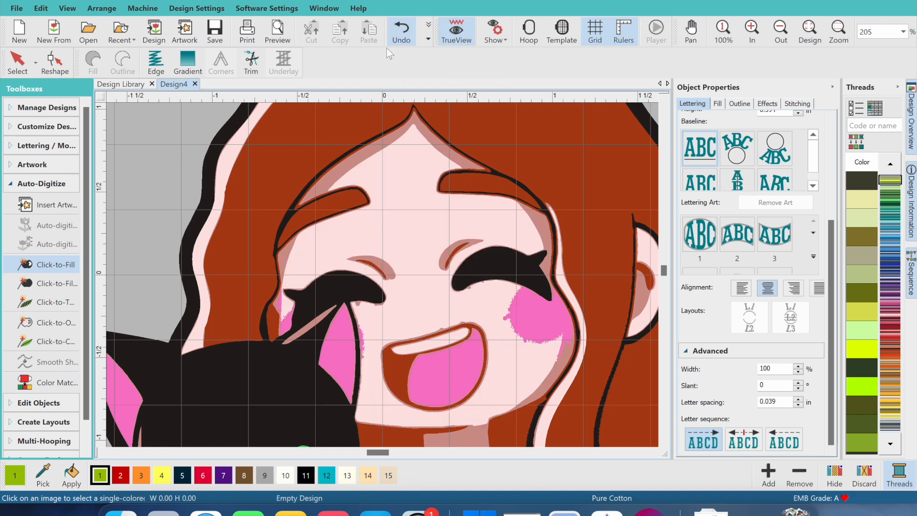
pyautogui.click(64, 284)
pyautogui.click(386, 199)
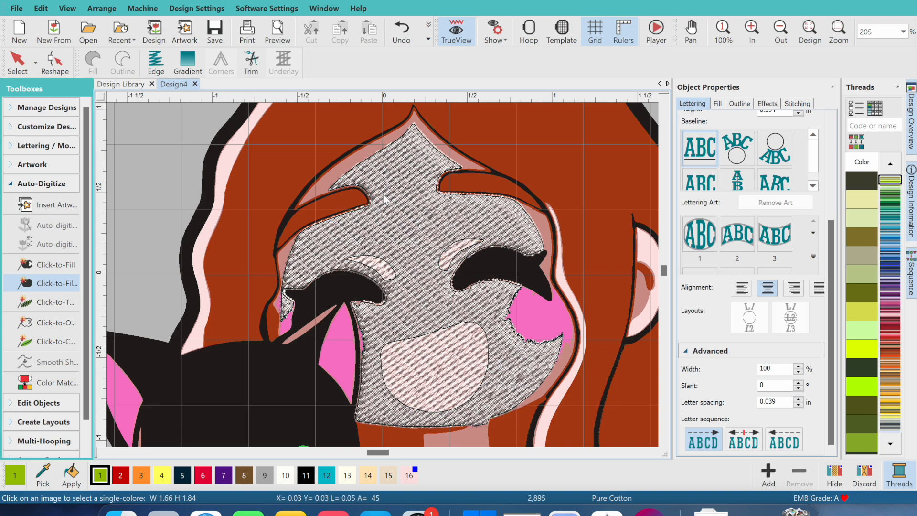
pyautogui.click(401, 38)
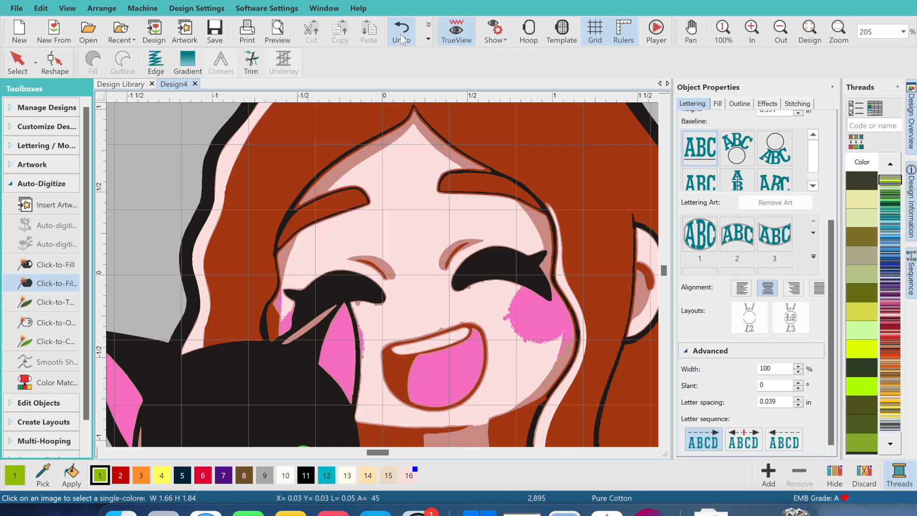
# Fill the face area with Click-to-Fill, keeping its holes, and smooth the shape's outline with a precision of 0.020 in
pyautogui.click(60, 264)
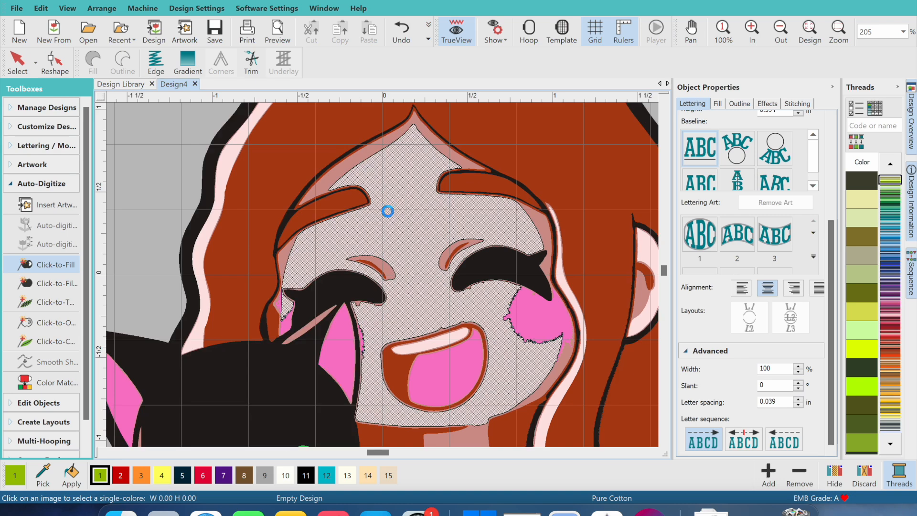
pyautogui.click(387, 210)
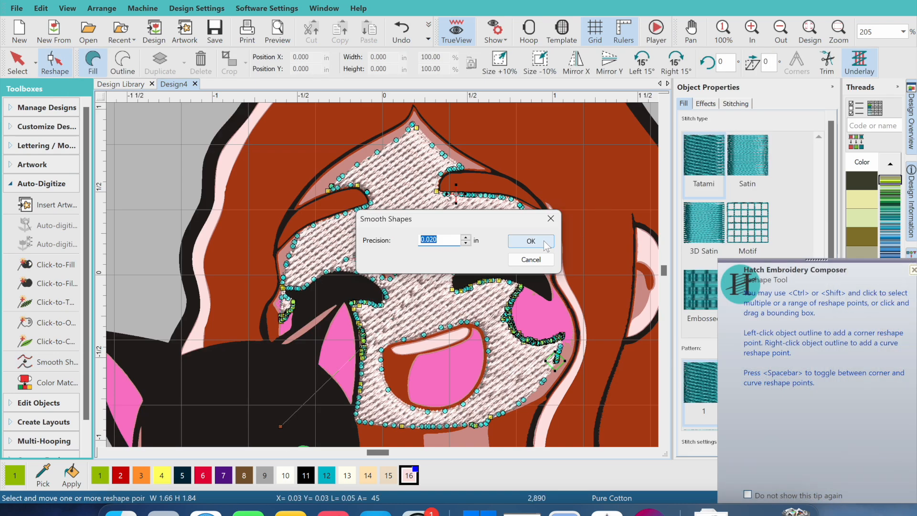
pyautogui.click(531, 242)
# Reshape the face fill's forehead so its peak and right edge reach the black hairline above the right eyebrow
pyautogui.click(665, 99)
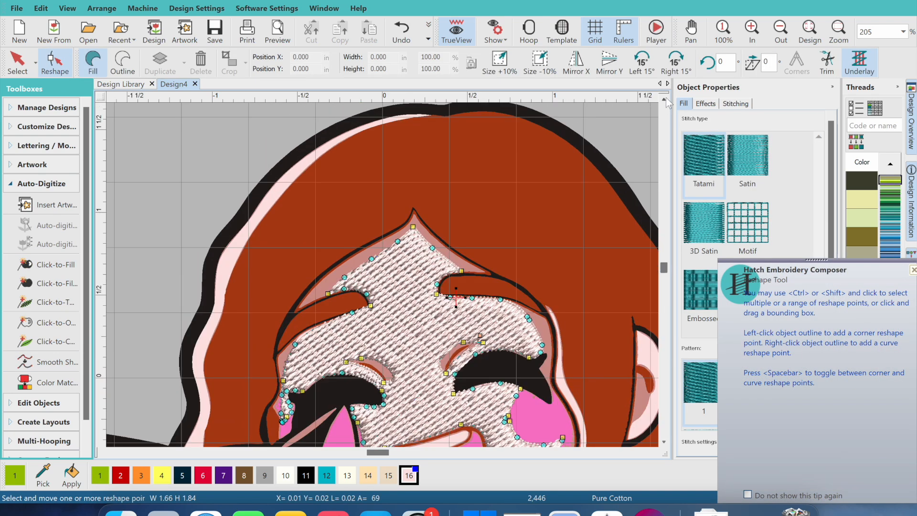
pyautogui.click(752, 29)
pyautogui.click(752, 29)
pyautogui.moveTo(432, 199); pyautogui.dragTo(432, 175)
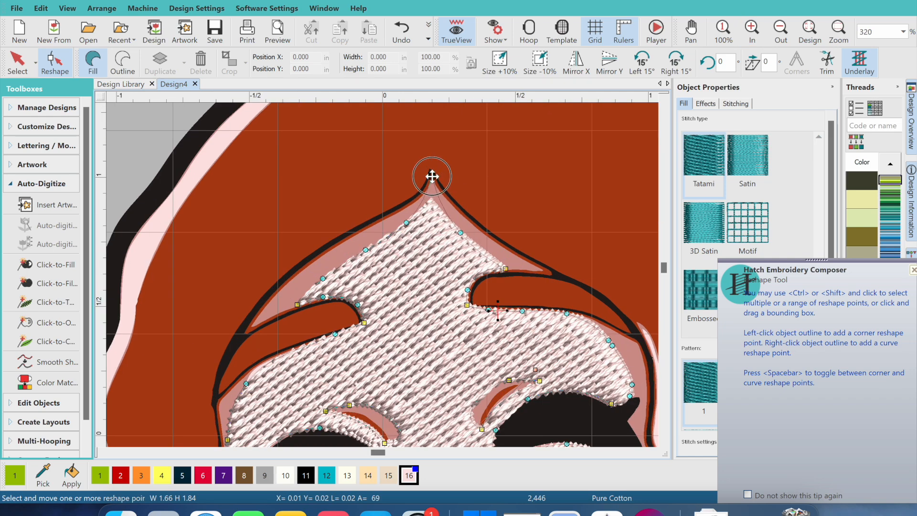
pyautogui.rightClick(474, 228)
pyautogui.moveTo(505, 268); pyautogui.dragTo(550, 270)
pyautogui.click(488, 273)
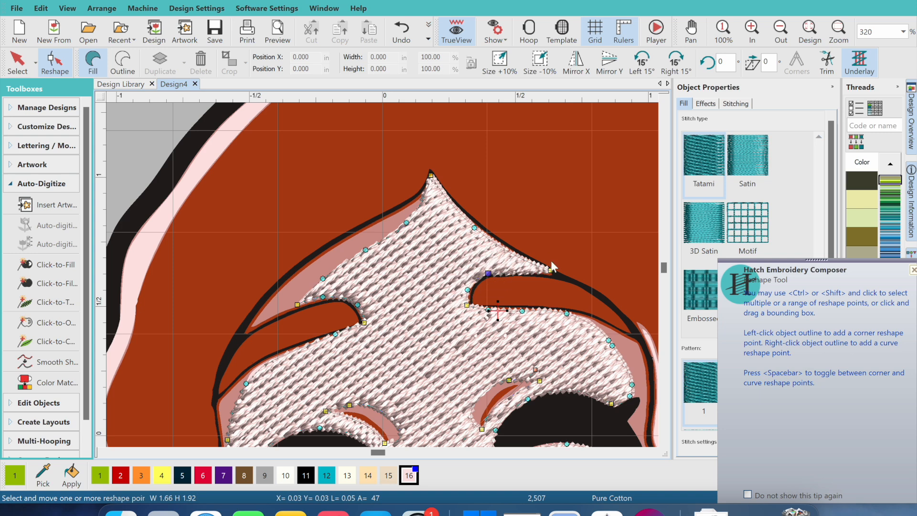
# Extend the forehead's left edge out to the black hairline, down to the outer end of the left eyebrow
pyautogui.moveTo(406, 223); pyautogui.dragTo(407, 205)
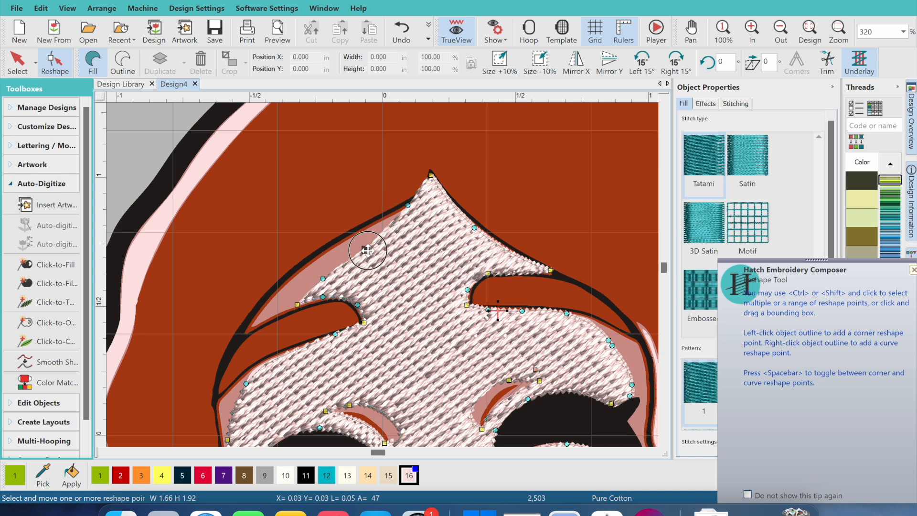
pyautogui.moveTo(366, 249); pyautogui.dragTo(349, 237)
pyautogui.moveTo(297, 304); pyautogui.dragTo(245, 328)
pyautogui.moveTo(301, 272); pyautogui.dragTo(295, 268)
pyautogui.click(304, 300)
pyautogui.moveTo(303, 301); pyautogui.dragTo(252, 329)
# Adjust the fill around the inner ends of both eyebrows and along the right eyebrow's upper edge
pyautogui.moveTo(322, 298); pyautogui.dragTo(360, 322)
pyautogui.moveTo(473, 303); pyautogui.dragTo(472, 304)
pyautogui.moveTo(467, 289); pyautogui.dragTo(486, 277)
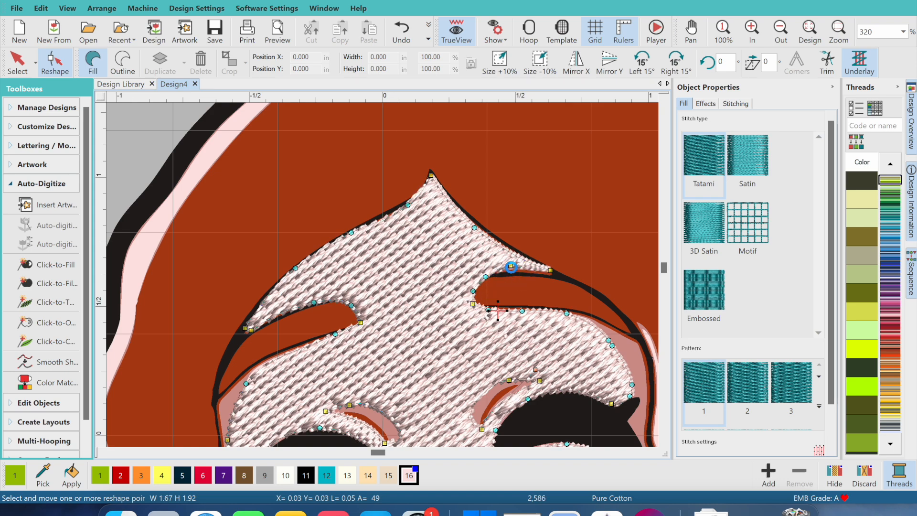
pyautogui.moveTo(550, 270); pyautogui.dragTo(550, 274)
pyautogui.click(516, 272)
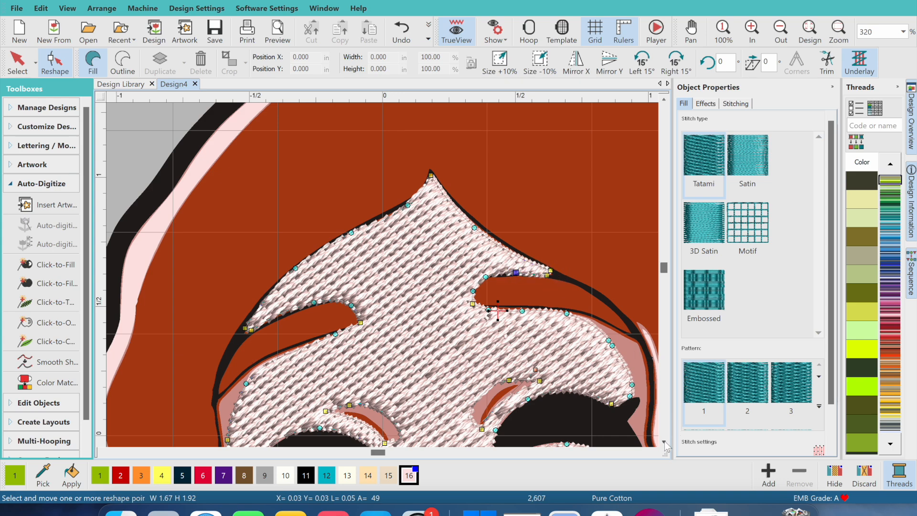
# Extend the left temple to the face outline and fit the fill to the lower edges of both eyebrows
pyautogui.scroll(-3, 665, 444)
pyautogui.moveTo(227, 333); pyautogui.dragTo(332, 225)
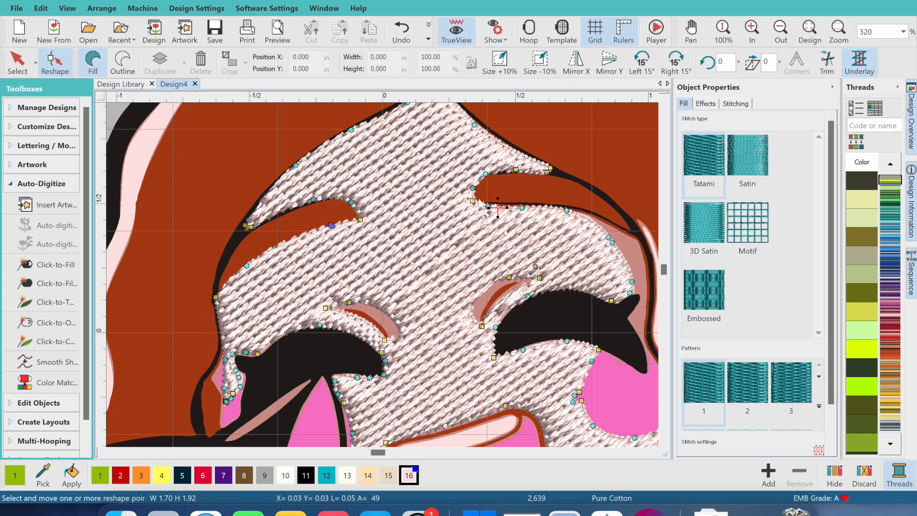
pyautogui.moveTo(488, 207); pyautogui.dragTo(493, 200)
pyautogui.moveTo(522, 208); pyautogui.dragTo(570, 206)
# Delete the reshape points around both eyelid creases so the fill covers them
pyautogui.click(536, 268)
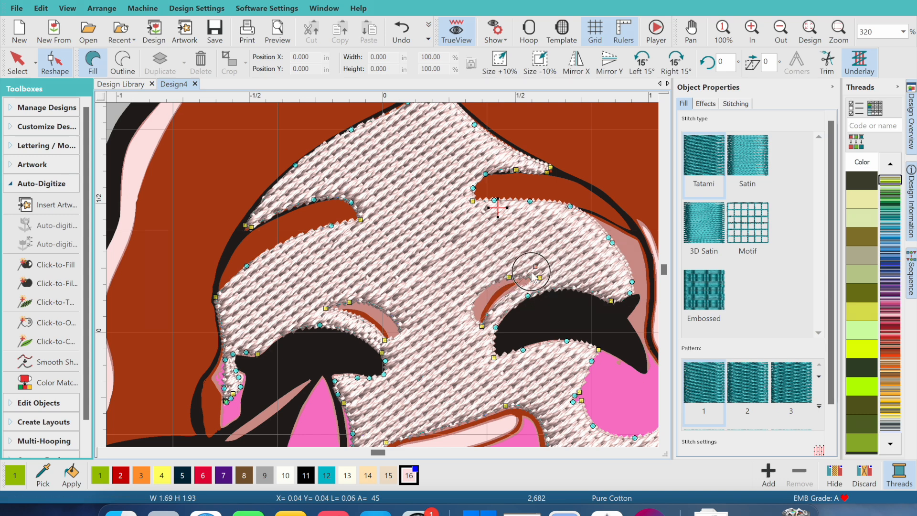
pyautogui.moveTo(494, 258); pyautogui.dragTo(551, 287)
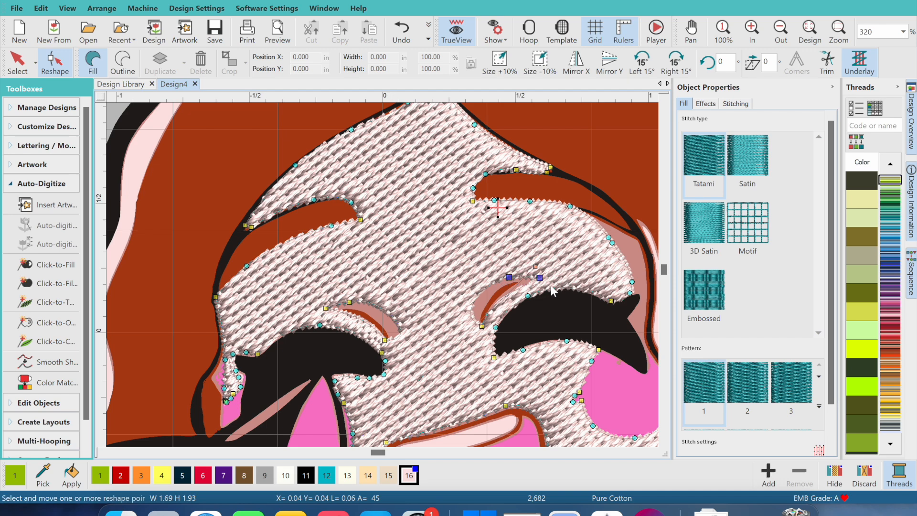
pyautogui.press('Delete')
pyautogui.moveTo(361, 287); pyautogui.dragTo(297, 315)
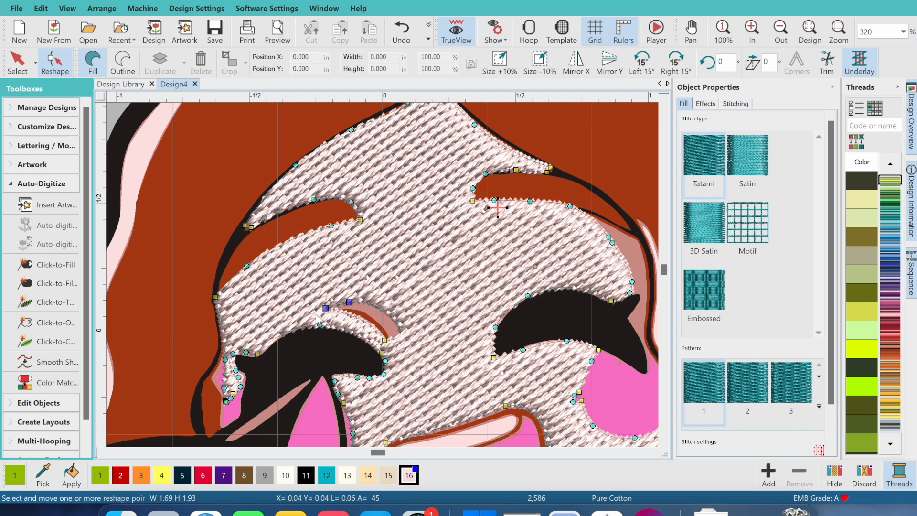
pyautogui.press('Delete')
# Extend the right temple to the face outline and simplify the fill along the right eye's upper edge and outer corner
pyautogui.click(652, 452)
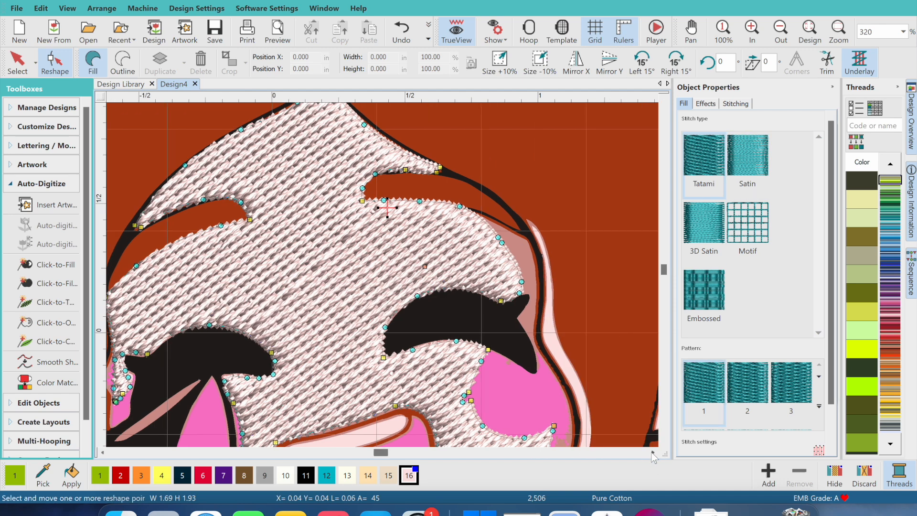
pyautogui.moveTo(499, 237); pyautogui.dragTo(528, 237)
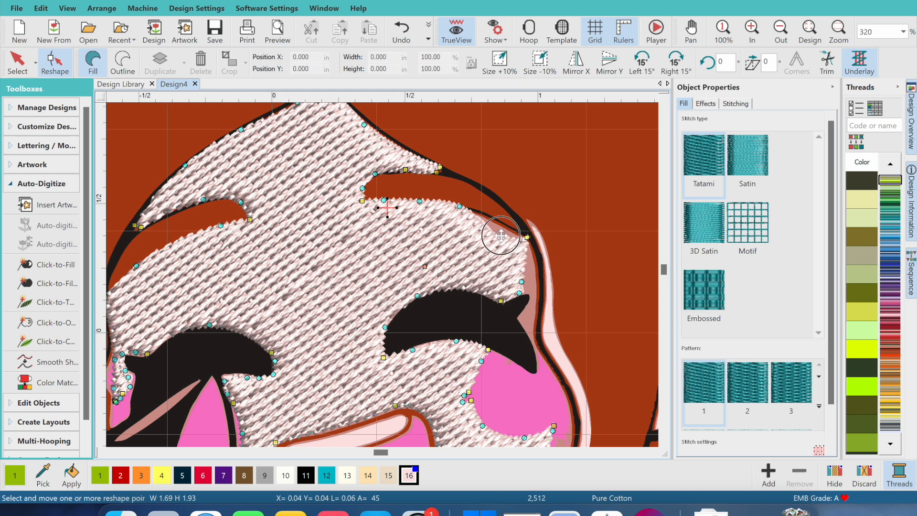
pyautogui.moveTo(522, 282); pyautogui.dragTo(534, 264)
pyautogui.click(519, 293)
pyautogui.press('Delete')
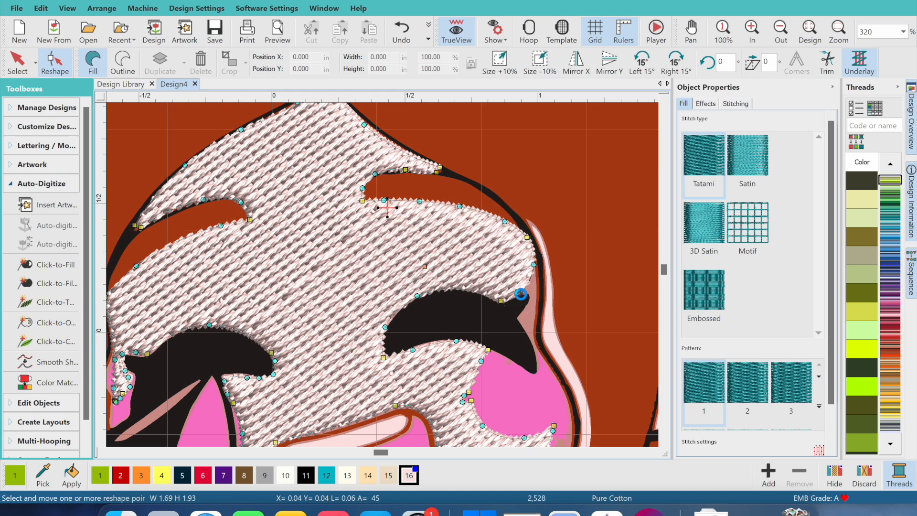
pyautogui.moveTo(524, 301); pyautogui.dragTo(497, 301)
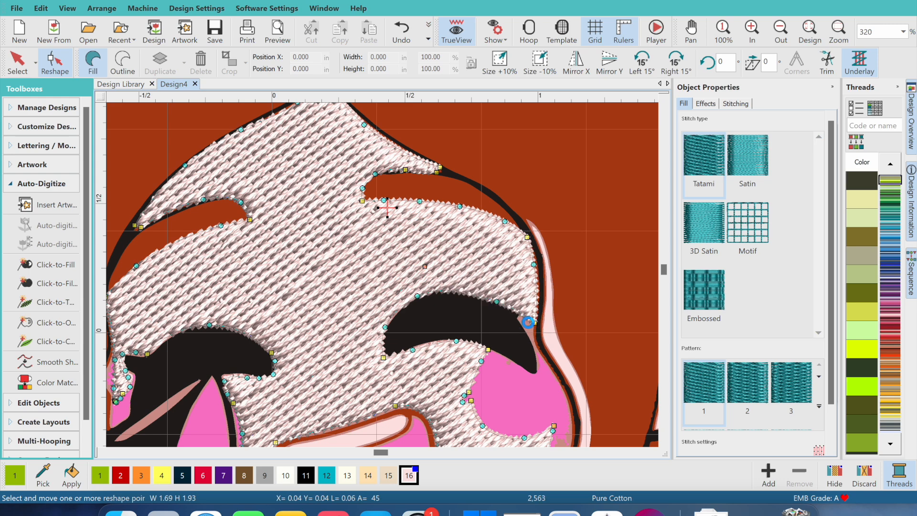
pyautogui.moveTo(536, 325); pyautogui.dragTo(532, 340)
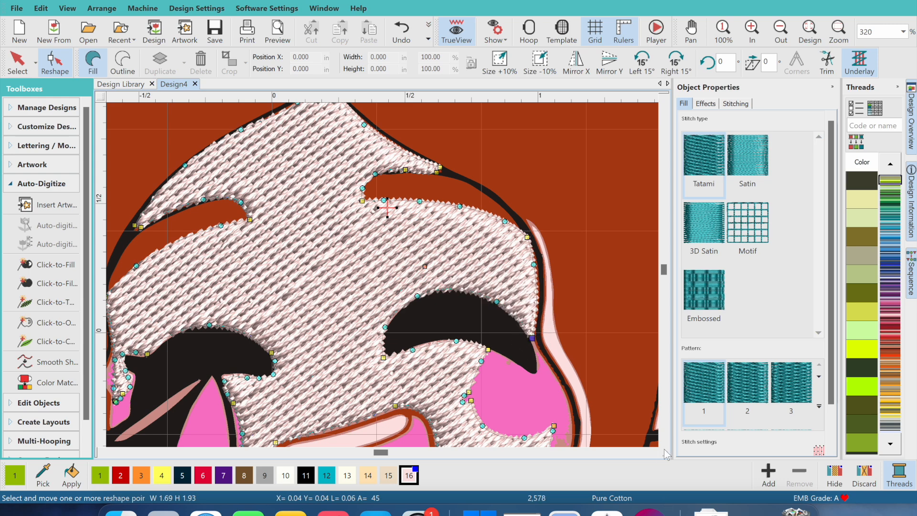
# Move the reshape points around the pink right cheek up to the eye's lower edge so the fill covers the blush
pyautogui.scroll(-3, 533, 342)
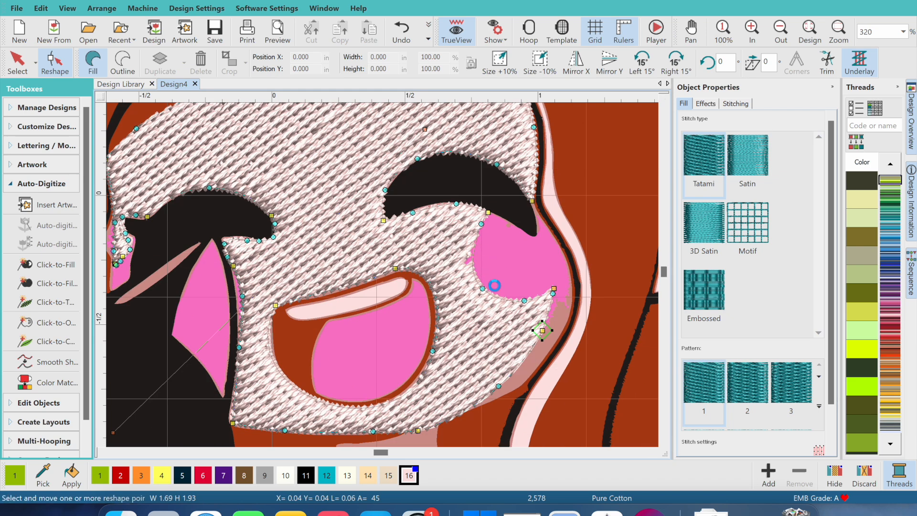
pyautogui.moveTo(481, 223); pyautogui.dragTo(523, 233)
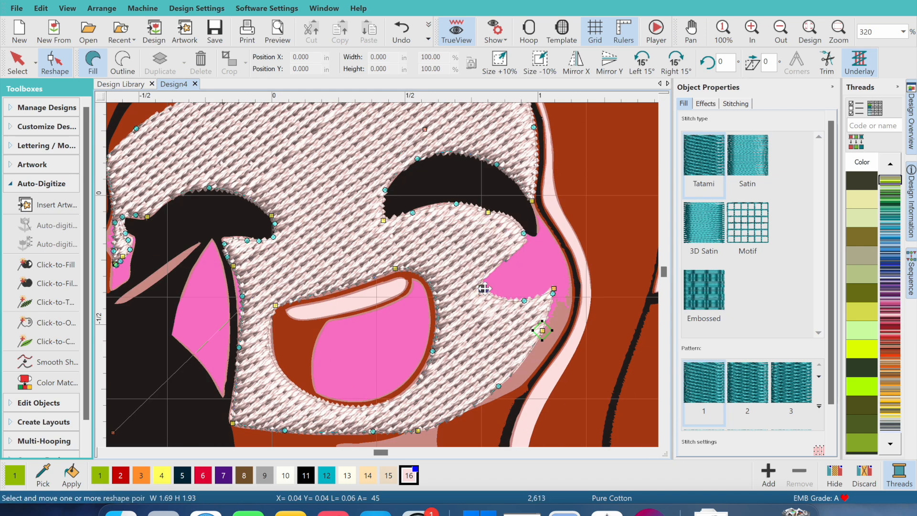
pyautogui.moveTo(485, 288); pyautogui.dragTo(536, 233)
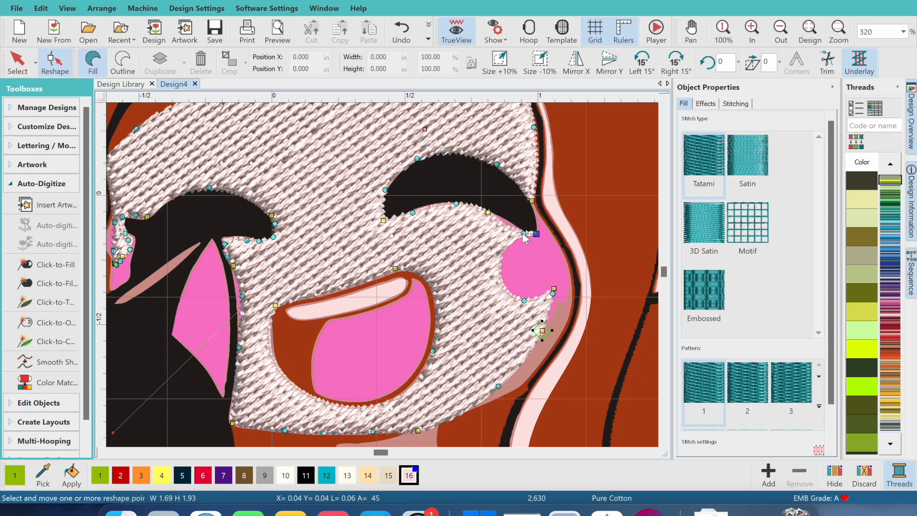
pyautogui.moveTo(524, 300); pyautogui.dragTo(518, 226)
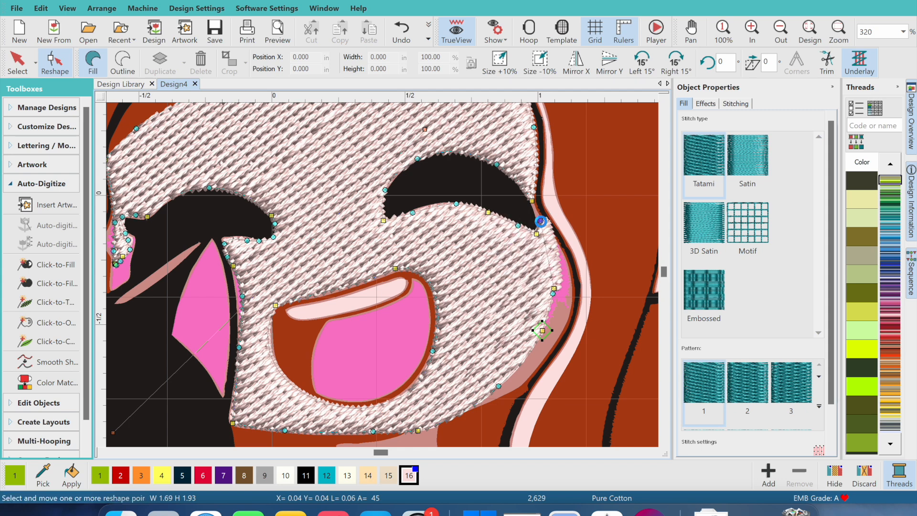
# Extend the right cheek and jaw edge of the face fill out to the black face outline
pyautogui.click(541, 221)
pyautogui.moveTo(554, 290); pyautogui.dragTo(571, 309)
pyautogui.moveTo(542, 330); pyautogui.dragTo(557, 344)
pyautogui.moveTo(505, 393); pyautogui.dragTo(506, 463)
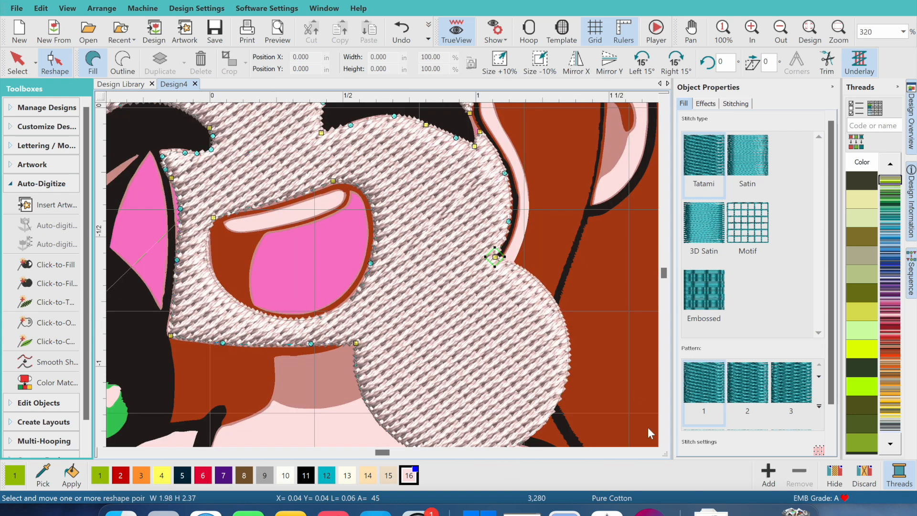
pyautogui.click(663, 439)
pyautogui.moveTo(507, 414); pyautogui.dragTo(428, 290)
# Refine the fill along the right eye's lower edge and at its outer corner
pyautogui.click(664, 100)
pyautogui.click(664, 100)
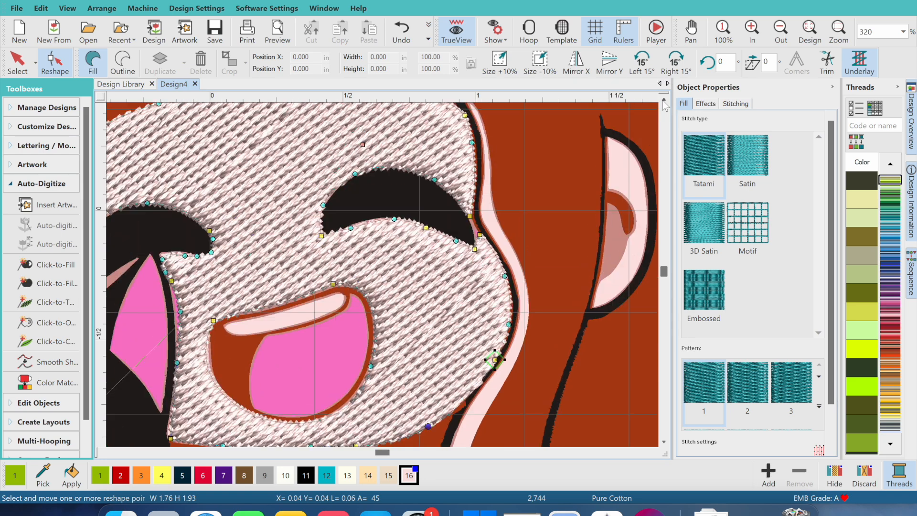
pyautogui.click(476, 250)
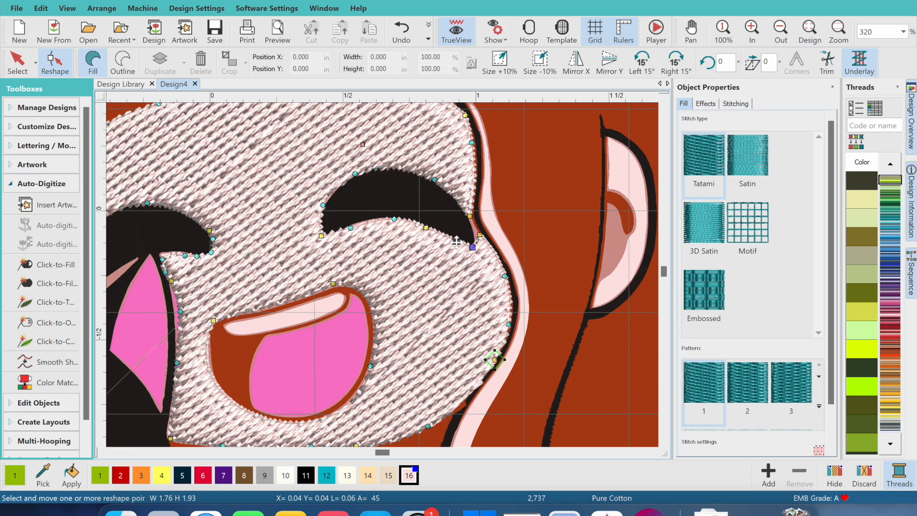
pyautogui.moveTo(350, 227); pyautogui.dragTo(352, 221)
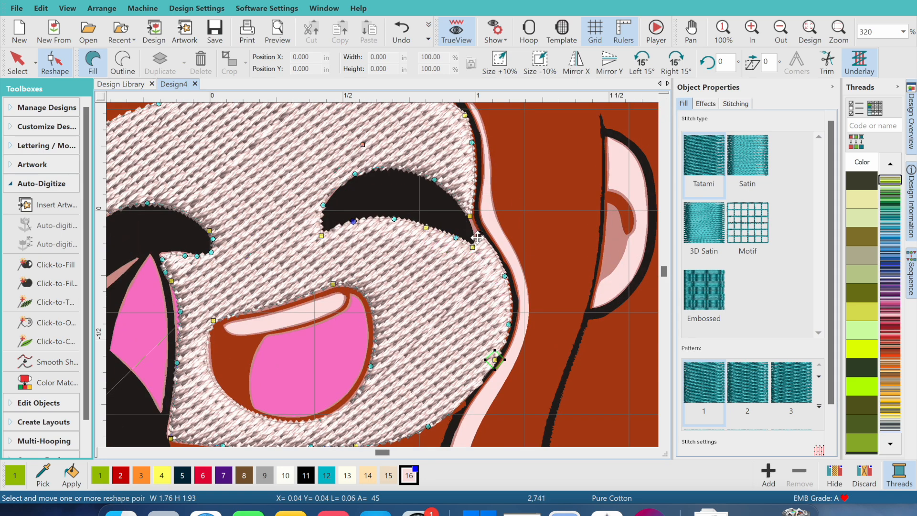
pyautogui.moveTo(470, 218); pyautogui.dragTo(470, 218)
pyautogui.moveTo(474, 249); pyautogui.dragTo(452, 234)
# Tighten the fill around the mouth opening, adding a curve point along the mouth's lower edge
pyautogui.click(664, 442)
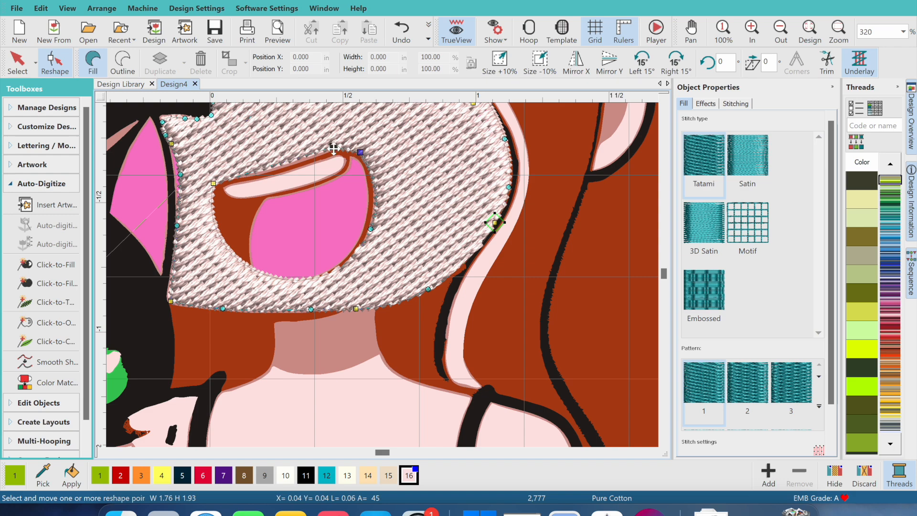
pyautogui.moveTo(213, 183); pyautogui.dragTo(216, 185)
pyautogui.moveTo(335, 145); pyautogui.dragTo(358, 156)
pyautogui.moveTo(372, 229); pyautogui.dragTo(367, 226)
pyautogui.click(304, 274)
pyautogui.press('space')
pyautogui.moveTo(303, 275); pyautogui.dragTo(257, 277)
# Straighten the fill edge beside the cat's pink ear by moving one reshape point and deleting the corner point above it
pyautogui.moveTo(181, 175); pyautogui.dragTo(173, 175)
pyautogui.click(172, 144)
pyautogui.press('Delete')
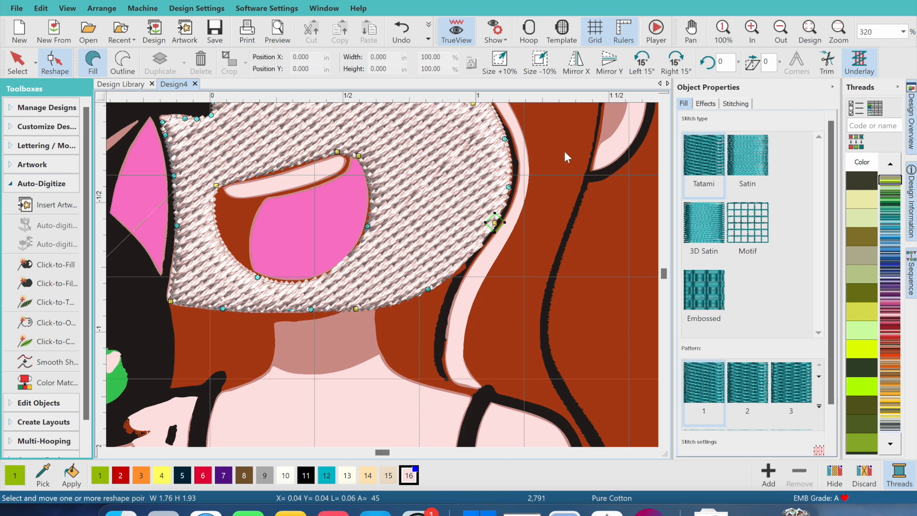
# Delete the jagged points on the left cheek and reshape the fill to cover the cheek area beside the left eye
pyautogui.scroll(3, 473, 229)
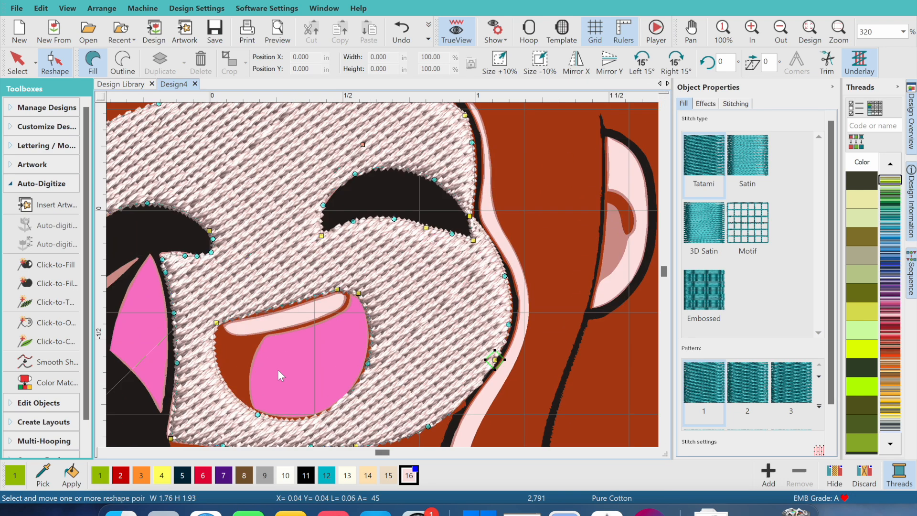
pyautogui.click(102, 453)
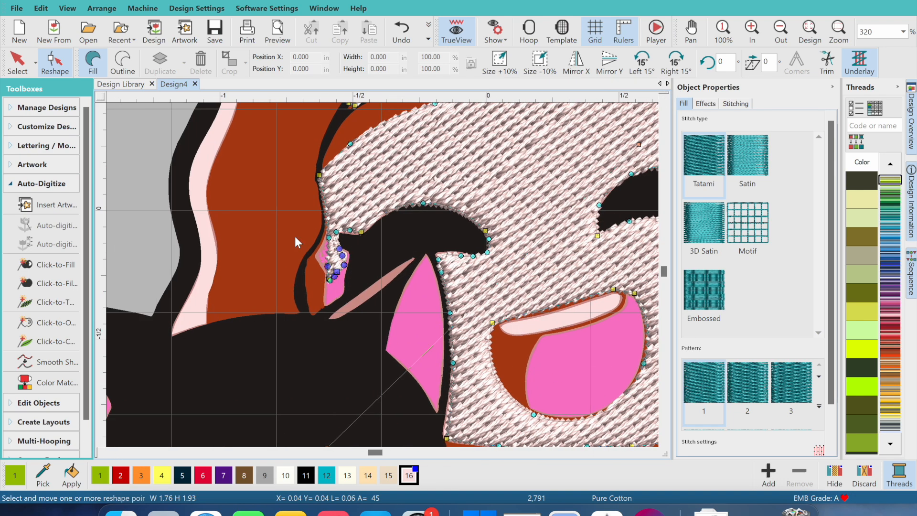
pyautogui.press('Delete')
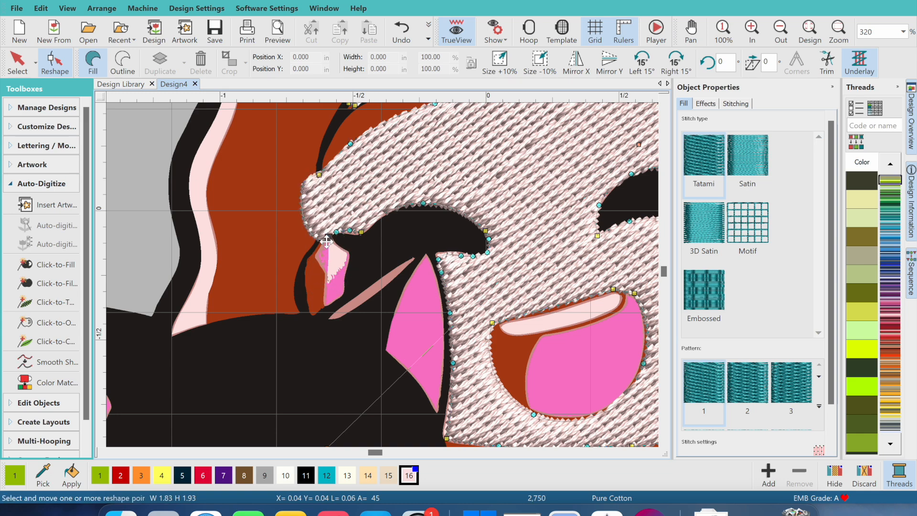
pyautogui.moveTo(327, 239); pyautogui.dragTo(328, 304)
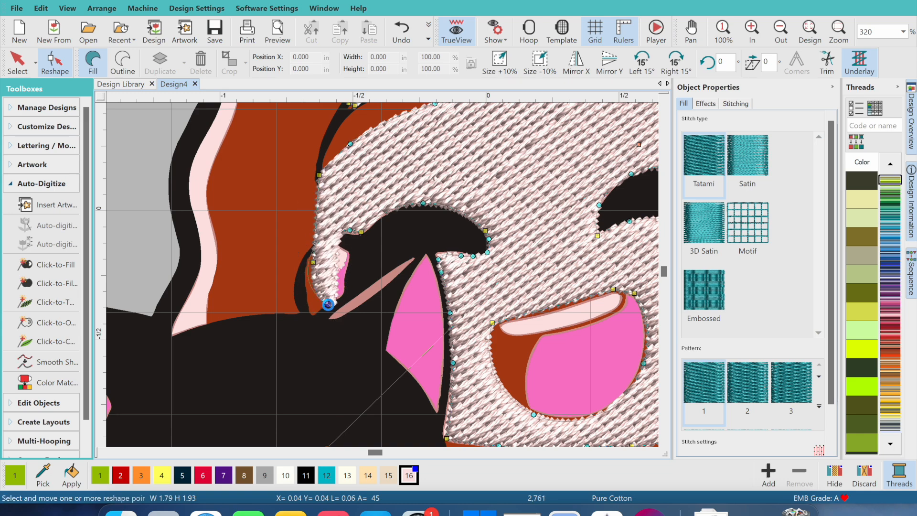
pyautogui.moveTo(350, 230)
pyautogui.mouseDown()
pyautogui.moveTo(330, 239)
pyautogui.moveTo(350, 251)
pyautogui.moveTo(365, 230)
pyautogui.mouseUp()
pyautogui.click(362, 232)
pyautogui.press('space')
pyautogui.click(335, 290)
pyautogui.moveTo(335, 290); pyautogui.dragTo(325, 307)
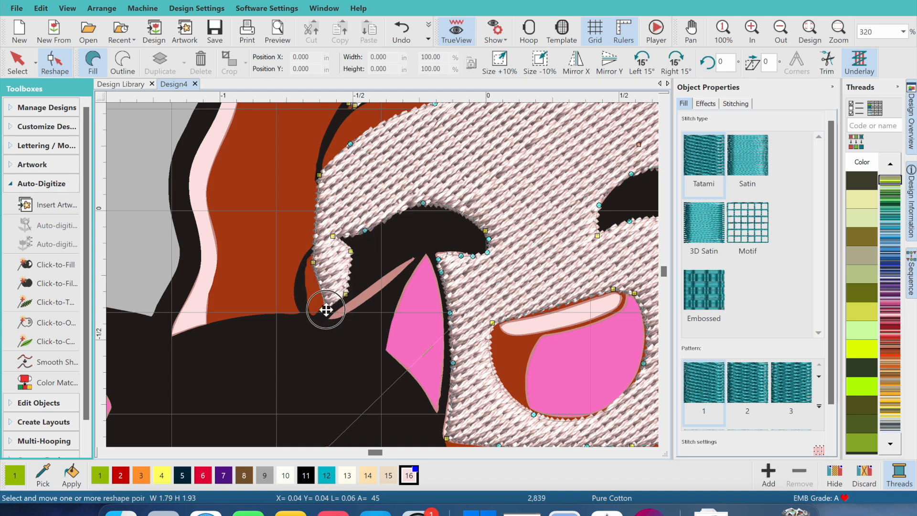
# Refine the face fill along the left eye's lower edge, from the cat's ear tip to the inner corner, and at its upper curve
pyautogui.click(437, 258)
pyautogui.press('space')
pyautogui.moveTo(438, 258); pyautogui.dragTo(485, 237)
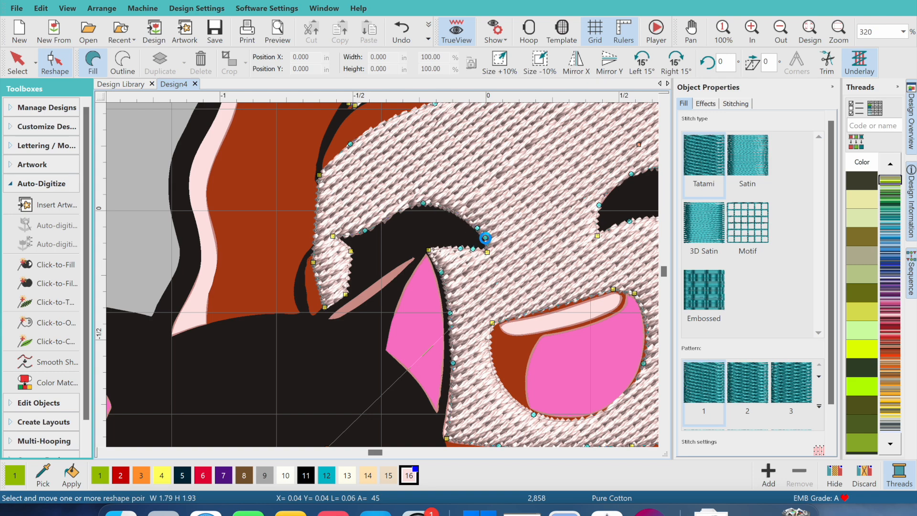
pyautogui.moveTo(423, 202); pyautogui.dragTo(422, 203)
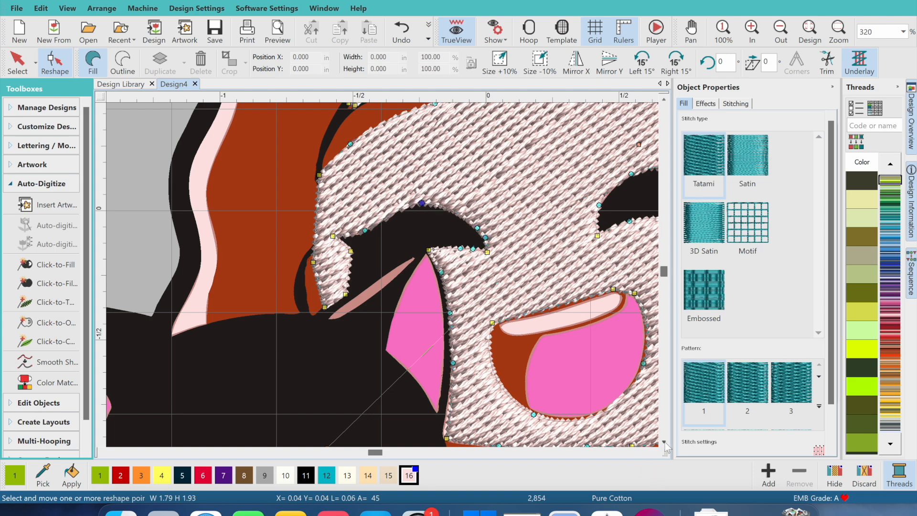
# Reshape the jaw edge of the face fill by moving the corner beside the cat outward and lowering the curve point under the chin
pyautogui.scroll(-3, 666, 446)
pyautogui.moveTo(450, 300); pyautogui.dragTo(438, 304)
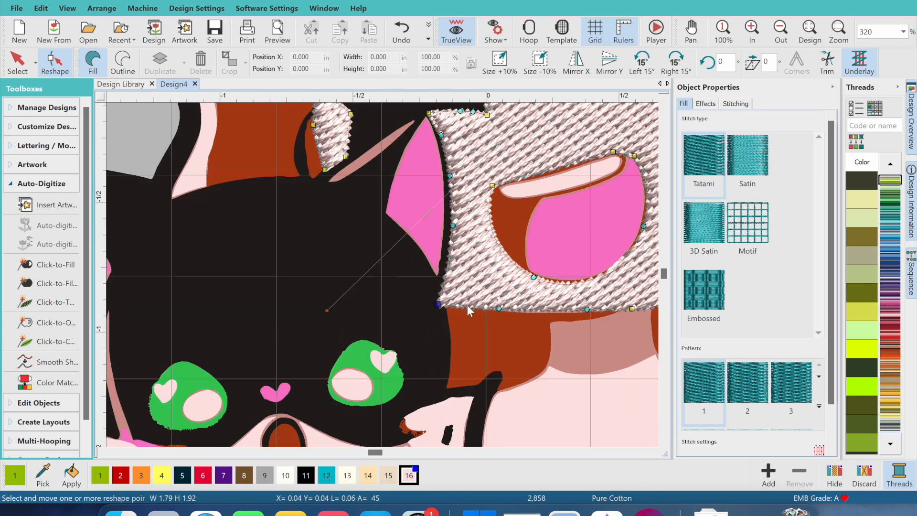
pyautogui.hscroll(5, 655, 454)
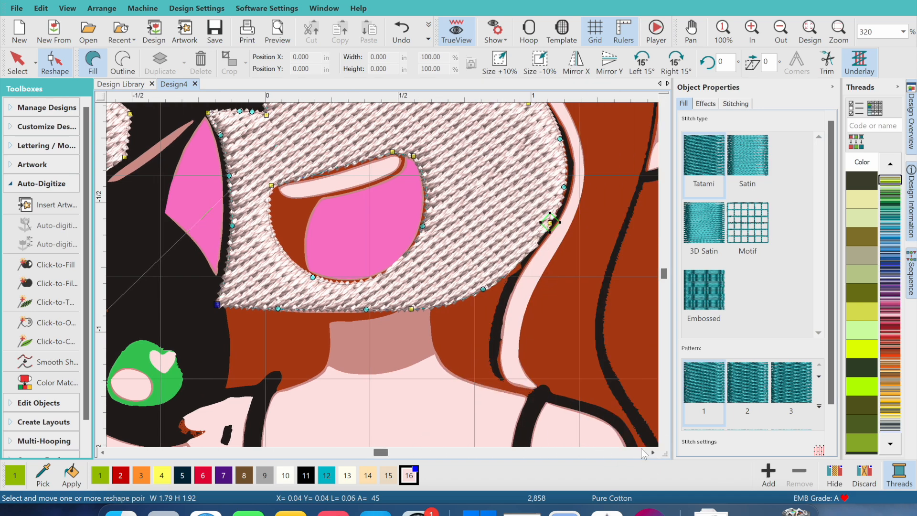
pyautogui.click(361, 314)
pyautogui.click(357, 316)
pyautogui.scroll(-3, 665, 447)
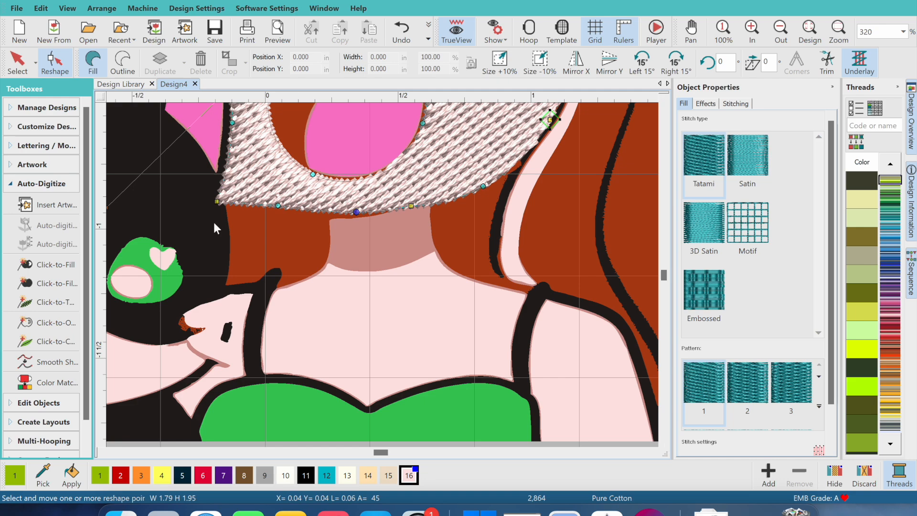
# Create a fill from the pink tongue area inside the mouth with Click-to-Fill and smooth its outline
pyautogui.click(774, 38)
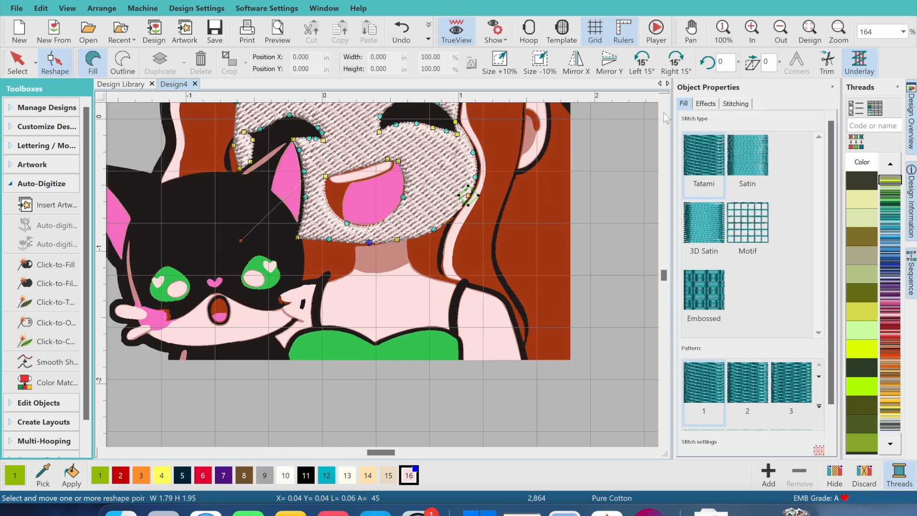
pyautogui.scroll(3, 665, 99)
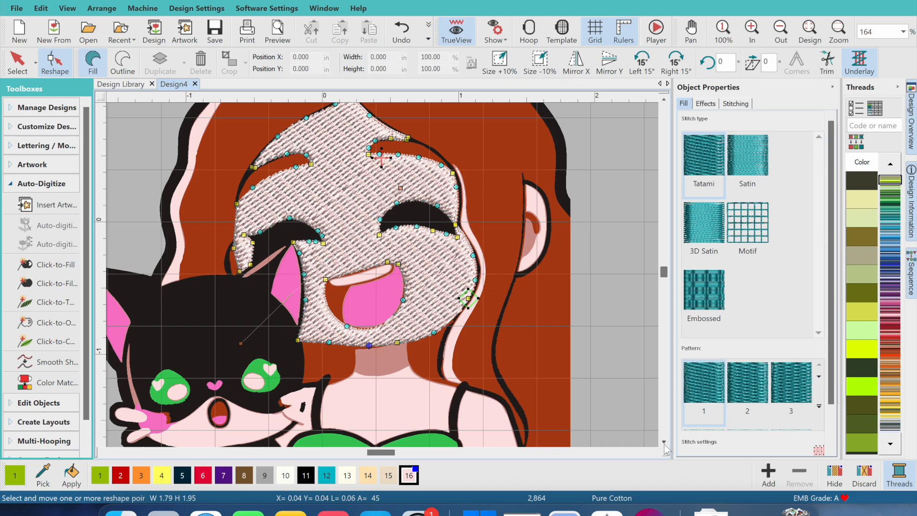
pyautogui.click(752, 30)
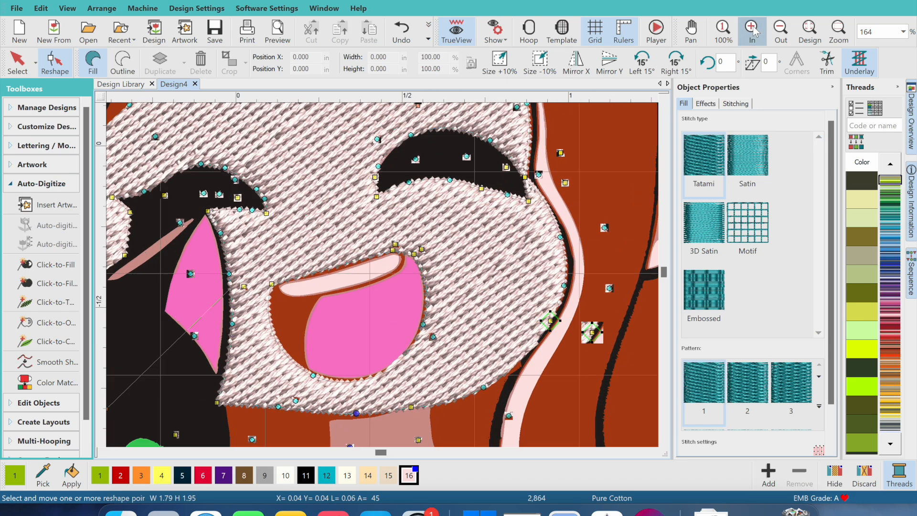
pyautogui.click(48, 264)
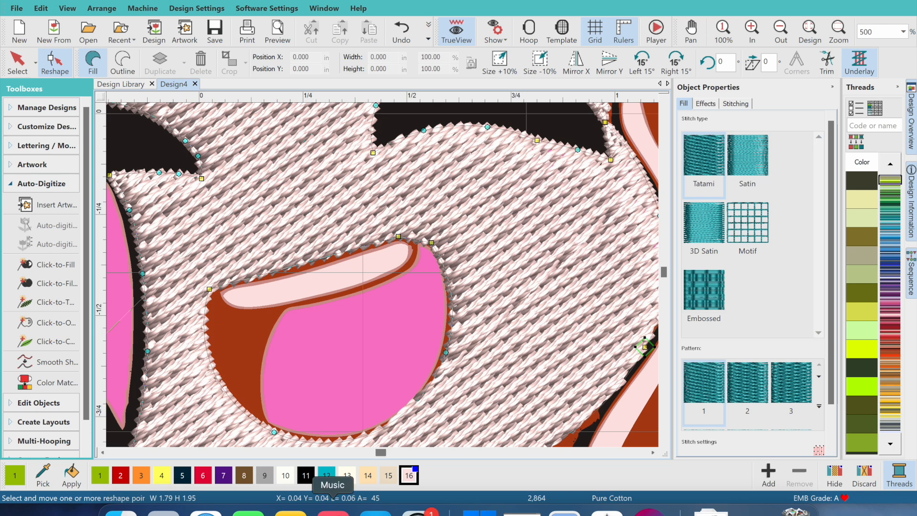
pyautogui.click(313, 352)
pyautogui.press('Escape')
pyautogui.click(58, 361)
pyautogui.click(522, 239)
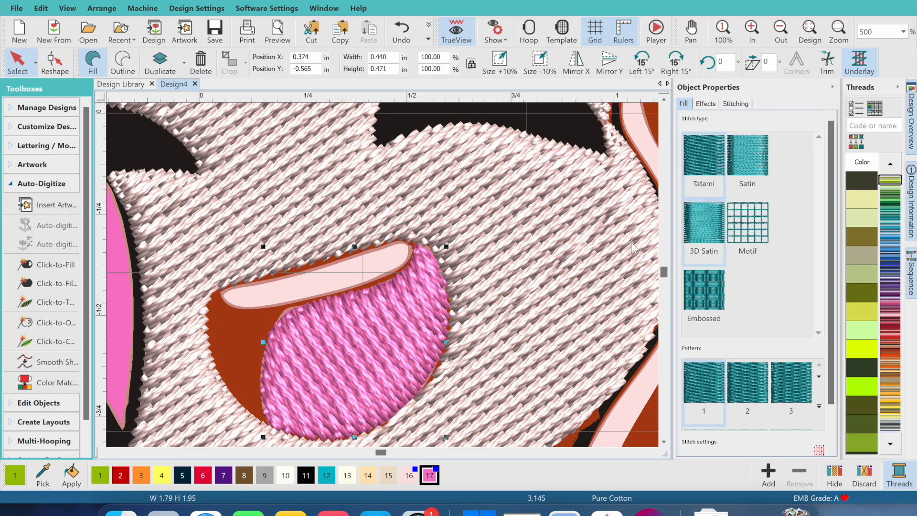
# Move the pink tongue color ahead of the face color in the stitching sequence
pyautogui.click(911, 277)
pyautogui.click(823, 118)
pyautogui.click(799, 438)
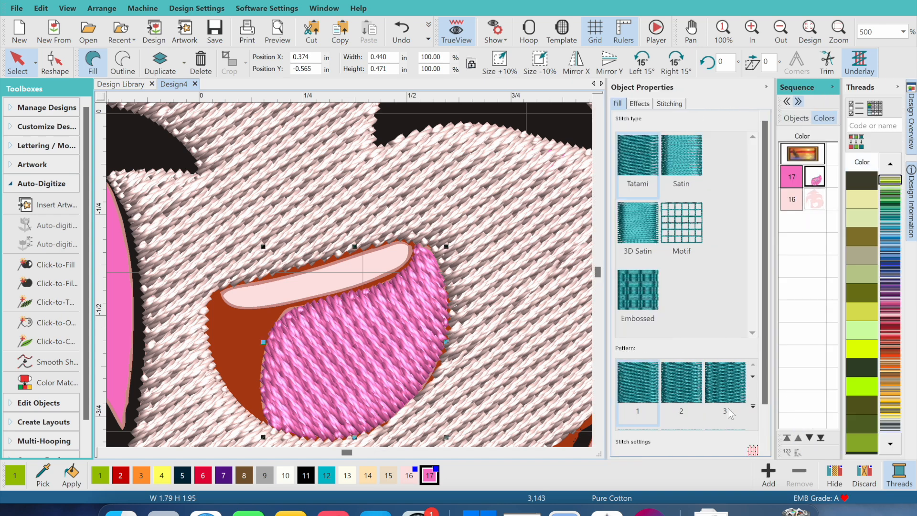
# Reshape the tongue fill so its outer and lower edges extend underneath the surrounding face fill
pyautogui.click(54, 61)
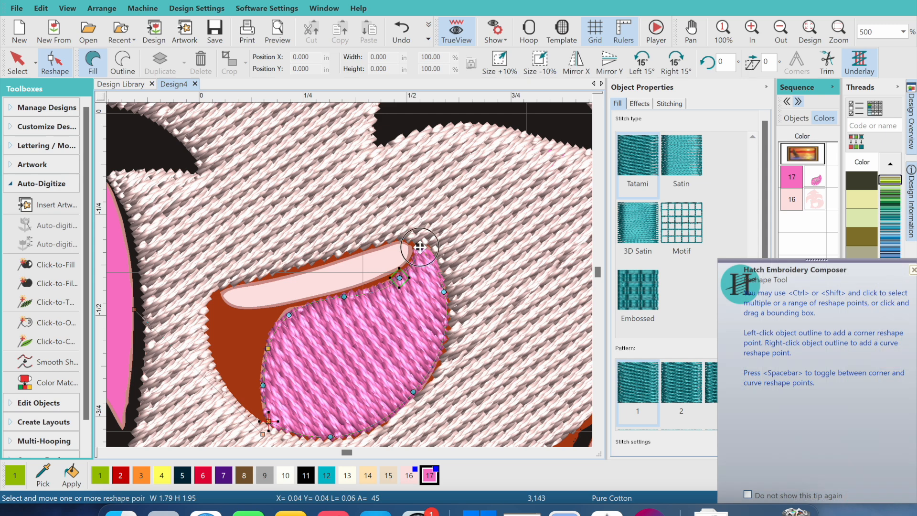
pyautogui.moveTo(444, 291); pyautogui.dragTo(424, 302)
pyautogui.click(598, 443)
pyautogui.moveTo(331, 334); pyautogui.dragTo(331, 345)
pyautogui.moveTo(267, 317); pyautogui.dragTo(263, 329)
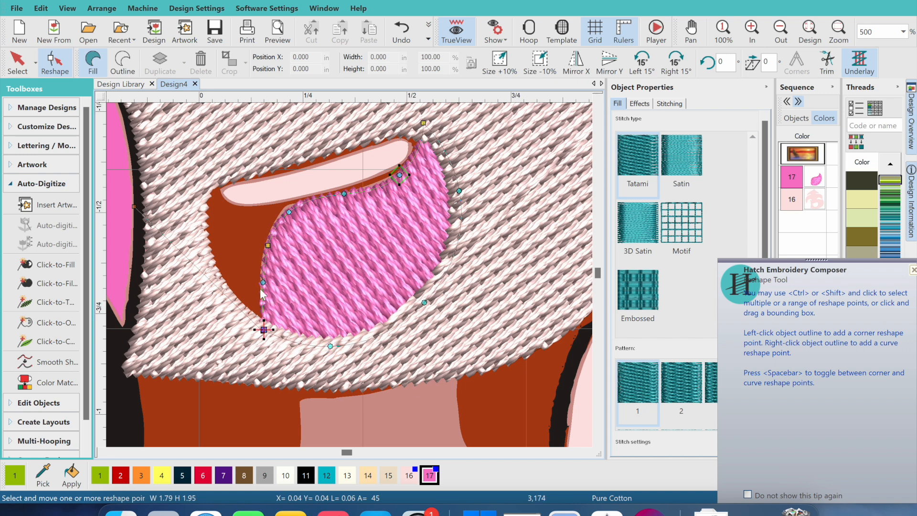
pyautogui.click(598, 99)
# Create a fill from the teeth area at the top of the mouth with Click-to-Fill and smooth its outline
pyautogui.click(42, 266)
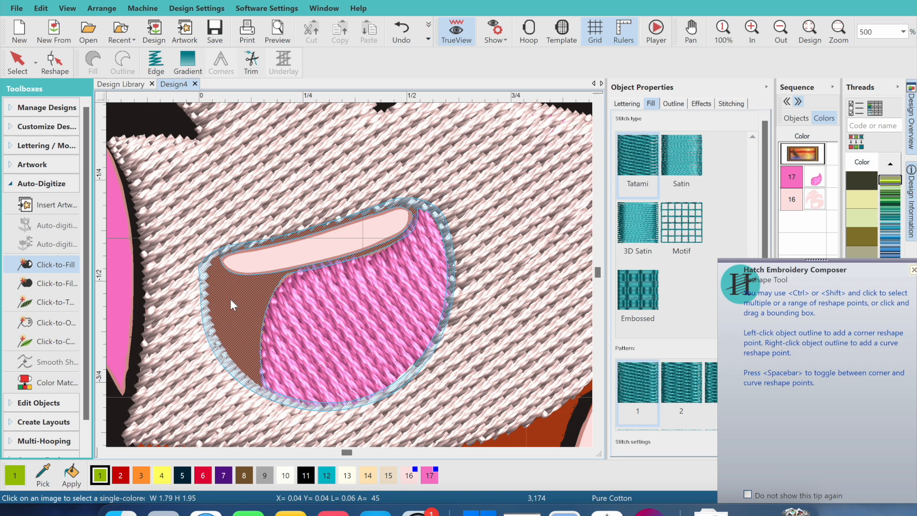
pyautogui.click(230, 301)
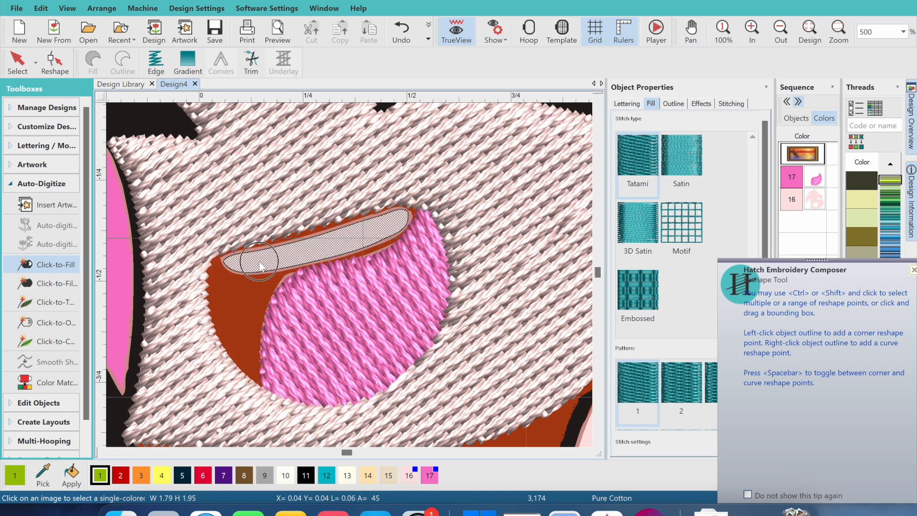
pyautogui.click(56, 361)
pyautogui.click(527, 240)
# Duplicate the teeth fill below the original and recolor the copy to Dark Rust
pyautogui.moveTo(307, 212); pyautogui.dragTo(265, 283)
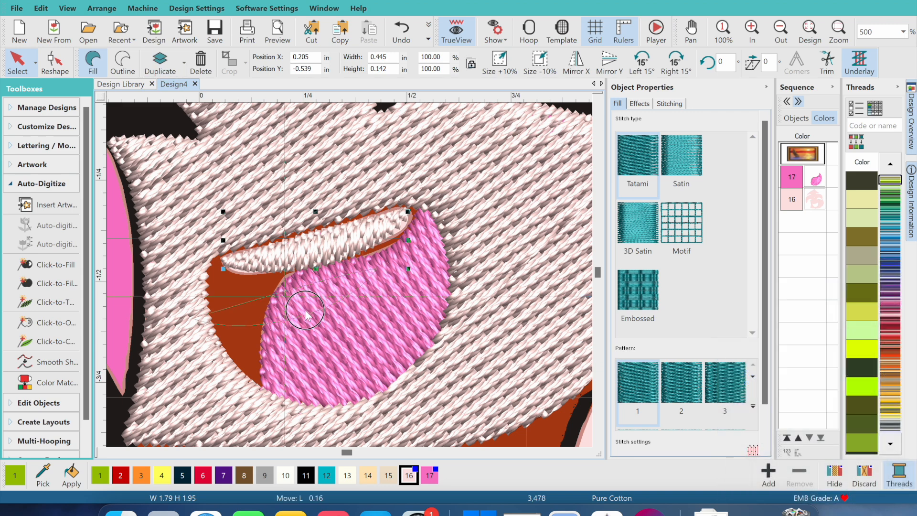
pyautogui.click(141, 476)
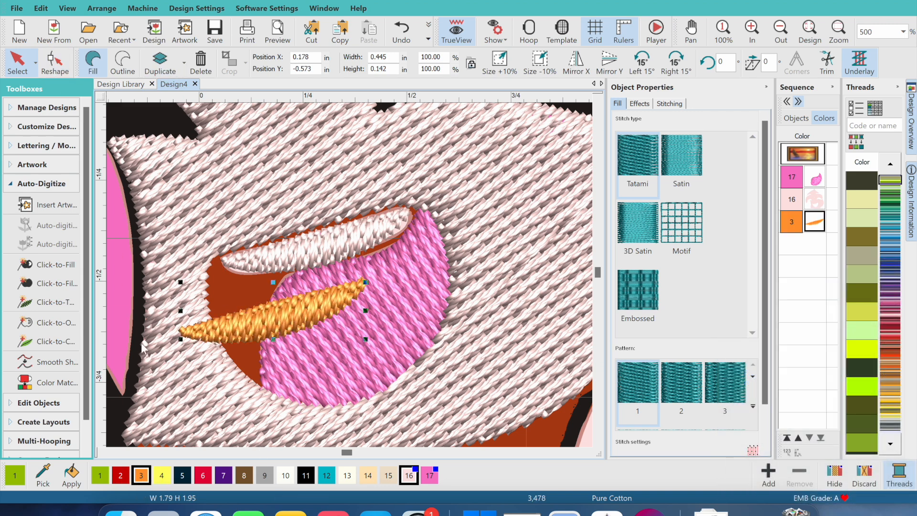
pyautogui.click(889, 351)
pyautogui.click(862, 236)
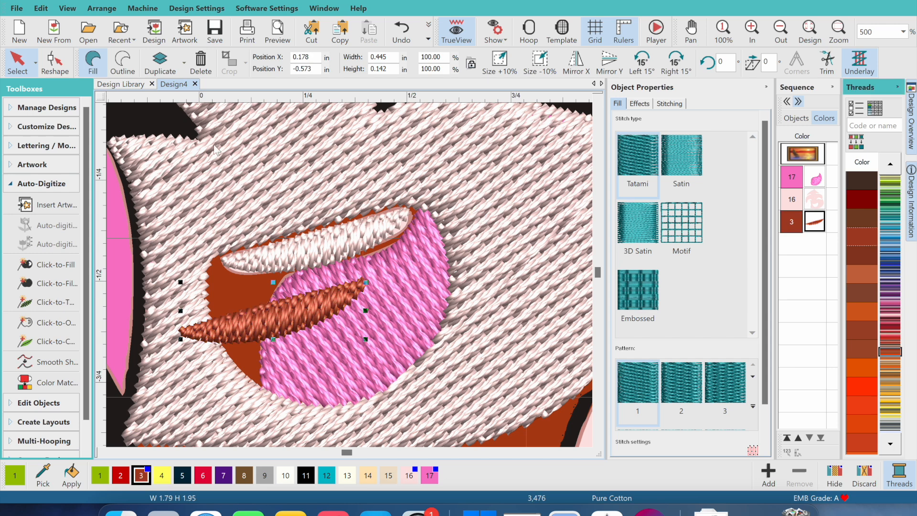
# Reshape the Dark Rust copy to cover the dark mouth area between the teeth, the tongue and the mouth's left edge
pyautogui.click(55, 62)
pyautogui.moveTo(180, 330); pyautogui.dragTo(213, 257)
pyautogui.moveTo(230, 330); pyautogui.dragTo(205, 281)
pyautogui.moveTo(231, 316); pyautogui.dragTo(240, 370)
pyautogui.click(263, 386)
pyautogui.moveTo(284, 331); pyautogui.dragTo(234, 271)
pyautogui.moveTo(353, 286); pyautogui.dragTo(288, 270)
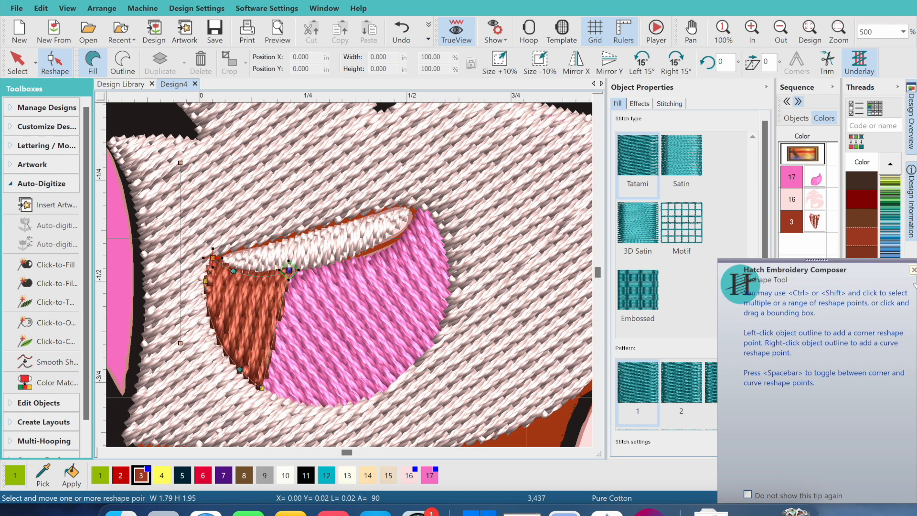
# Move the Dark Rust fill to the start of the sequence and extend its edges under the teeth, tongue and face, adding a curve point beside the tongue
pyautogui.click(913, 271)
pyautogui.moveTo(233, 271); pyautogui.dragTo(299, 268)
pyautogui.rightClick(287, 302)
pyautogui.moveTo(287, 302); pyautogui.dragTo(282, 296)
pyautogui.moveTo(262, 388); pyautogui.dragTo(270, 396)
pyautogui.moveTo(239, 369); pyautogui.dragTo(232, 373)
pyautogui.moveTo(206, 281); pyautogui.dragTo(213, 251)
pyautogui.press('space')
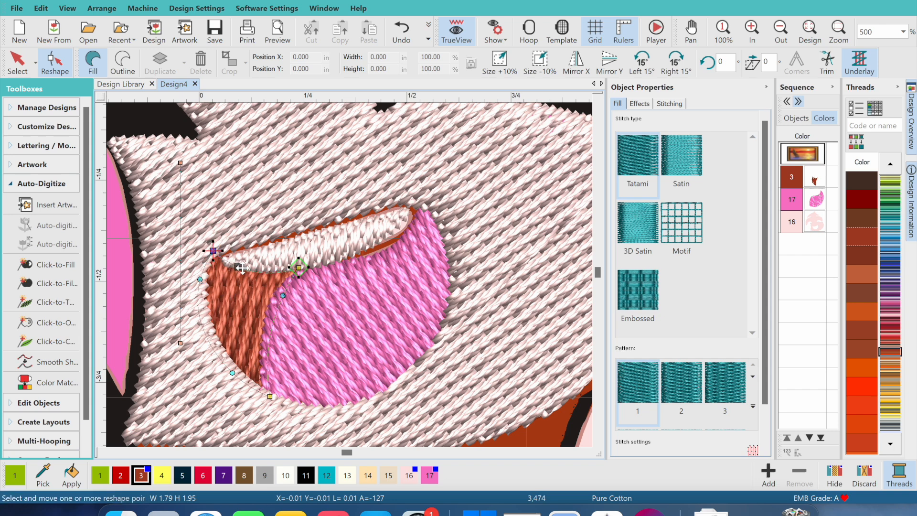
# Extend the teeth fill's ends and upper edge to the mouth outline, and change it to Silky White satin
pyautogui.click(240, 263)
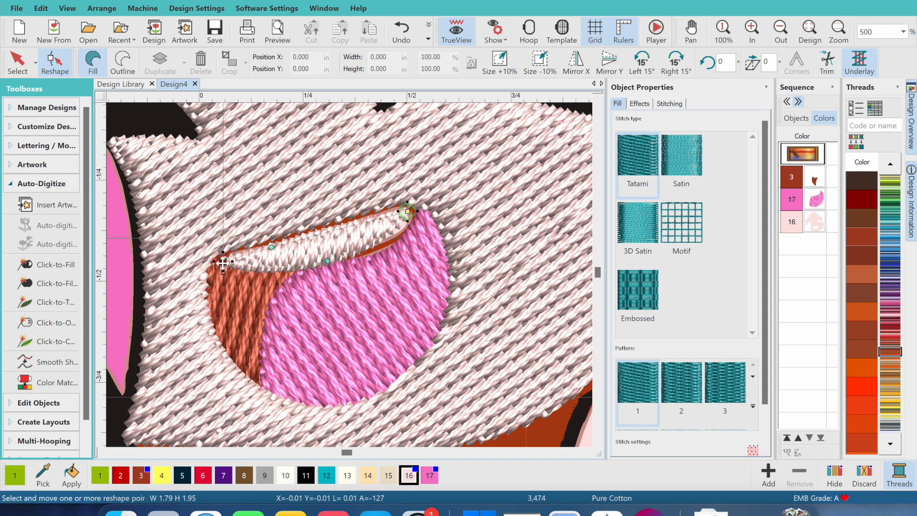
pyautogui.moveTo(223, 262); pyautogui.dragTo(210, 259)
pyautogui.moveTo(272, 247); pyautogui.dragTo(269, 240)
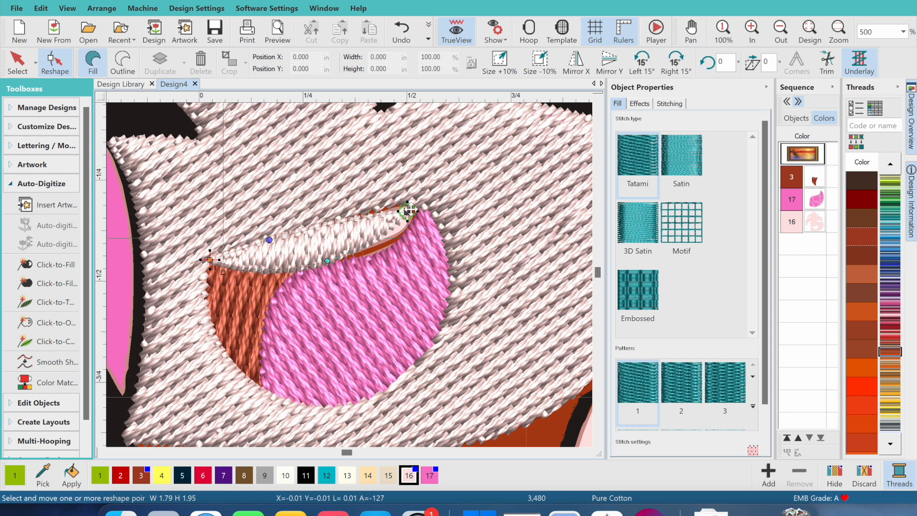
pyautogui.moveTo(416, 206); pyautogui.dragTo(418, 205)
pyautogui.click(285, 476)
pyautogui.click(682, 165)
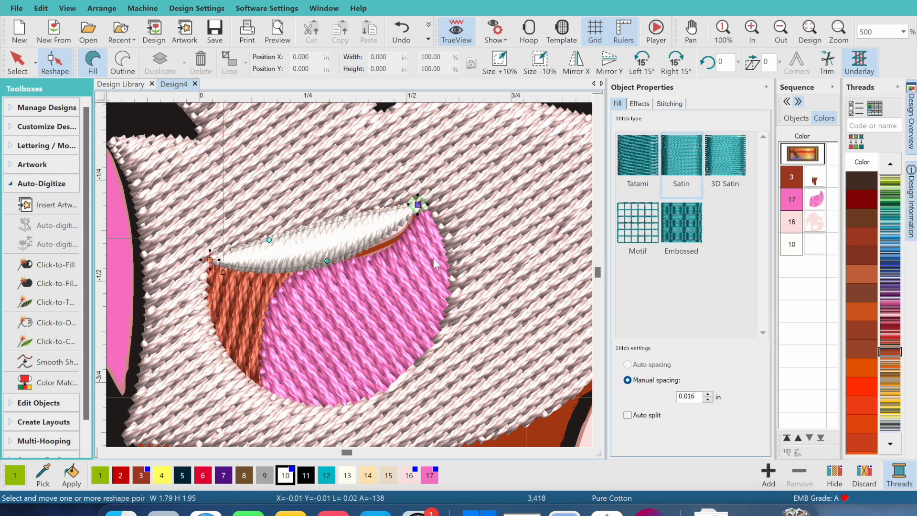
# Add and convert reshape points along the teeth's lower edge to form a smooth curve covering the gap above the tongue
pyautogui.click(340, 258)
pyautogui.moveTo(341, 258); pyautogui.dragTo(406, 236)
pyautogui.press('space')
pyautogui.moveTo(314, 261); pyautogui.dragTo(281, 271)
pyautogui.press('space')
pyautogui.moveTo(359, 260); pyautogui.dragTo(351, 255)
pyautogui.press('space')
pyautogui.moveTo(406, 232); pyautogui.dragTo(410, 228)
pyautogui.click(423, 210)
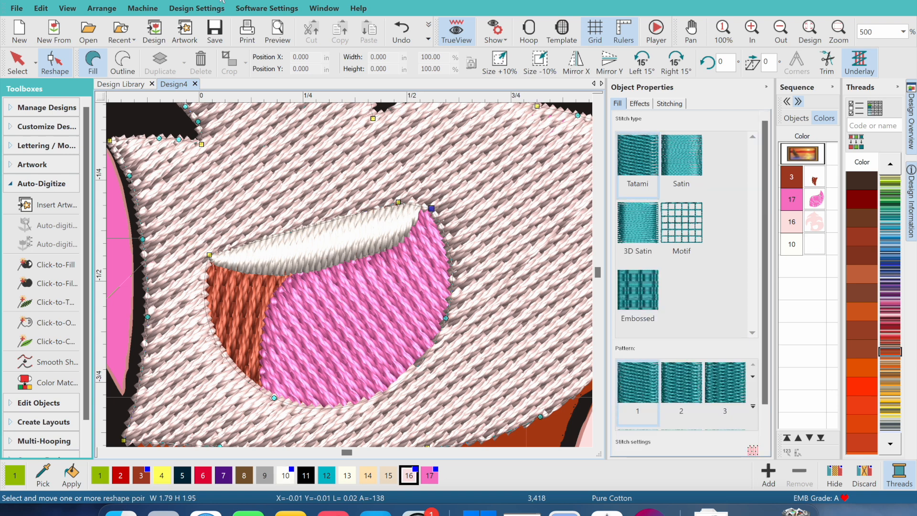
# Check the print preview of the design worksheet and return to the full design view
pyautogui.click(270, 37)
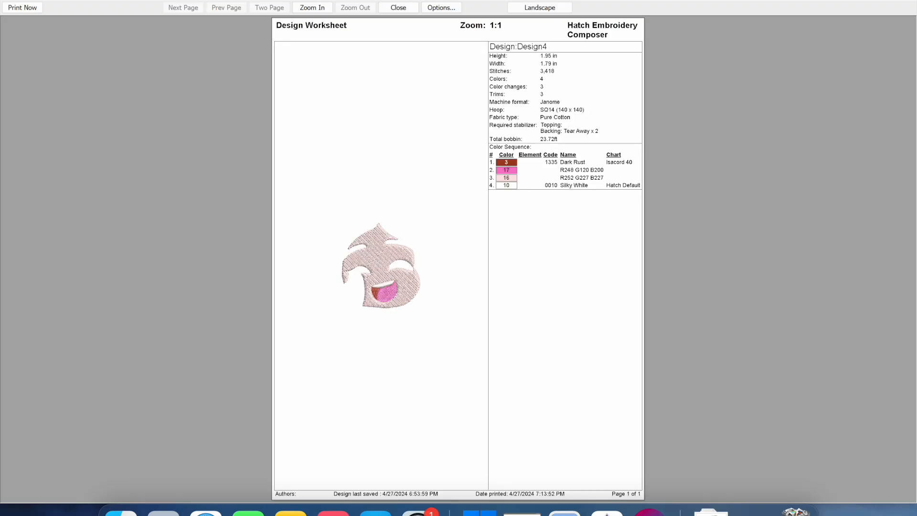
pyautogui.click(404, 14)
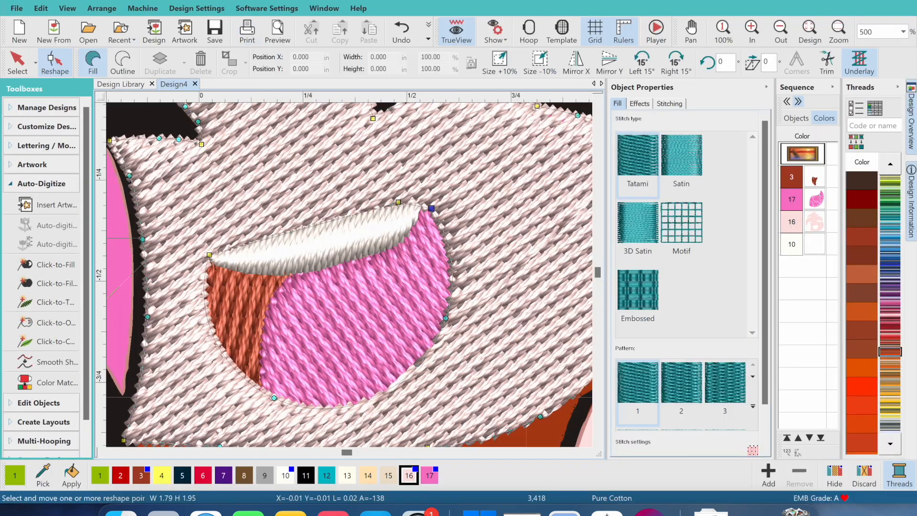
pyautogui.scroll(-1, 525, 367)
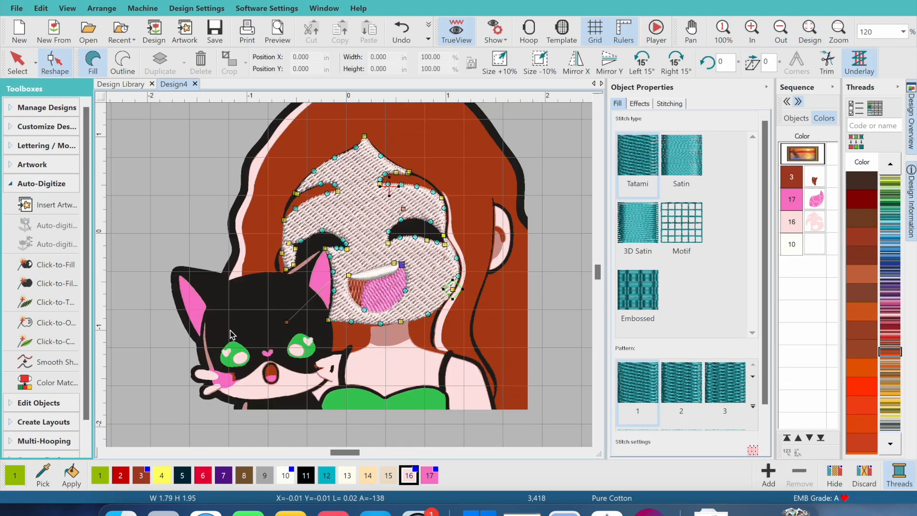
# Create a fill from the chest area below the neck with Click-to-Fill and smooth its outline at 0.020 in precision
pyautogui.click(76, 266)
pyautogui.click(388, 364)
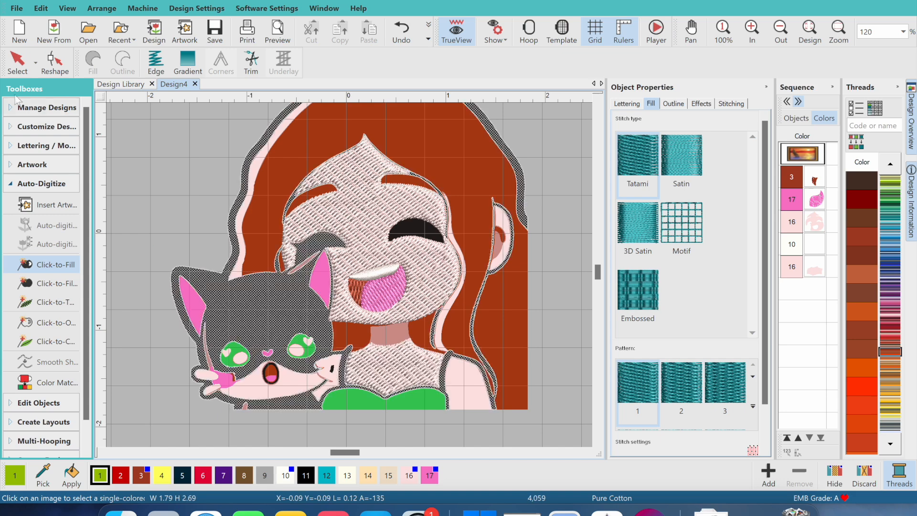
pyautogui.click(752, 32)
pyautogui.click(598, 444)
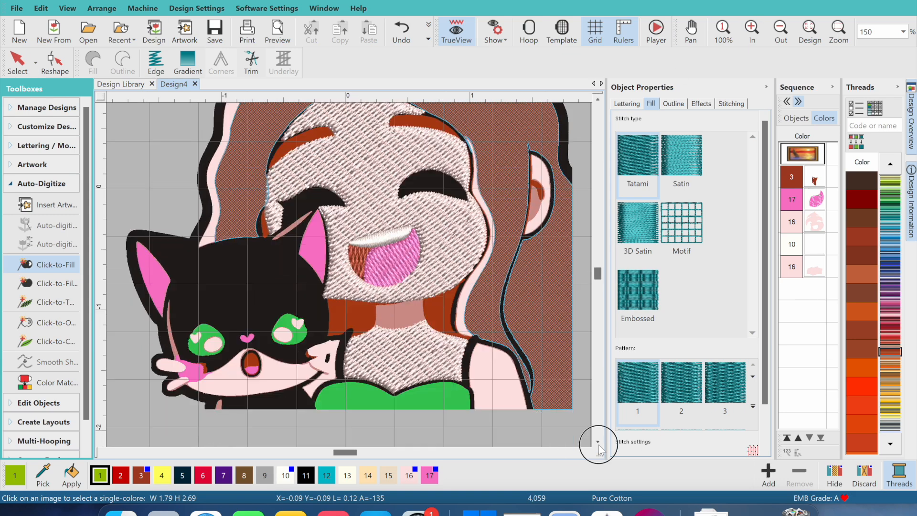
pyautogui.click(52, 63)
pyautogui.click(53, 361)
pyautogui.click(536, 237)
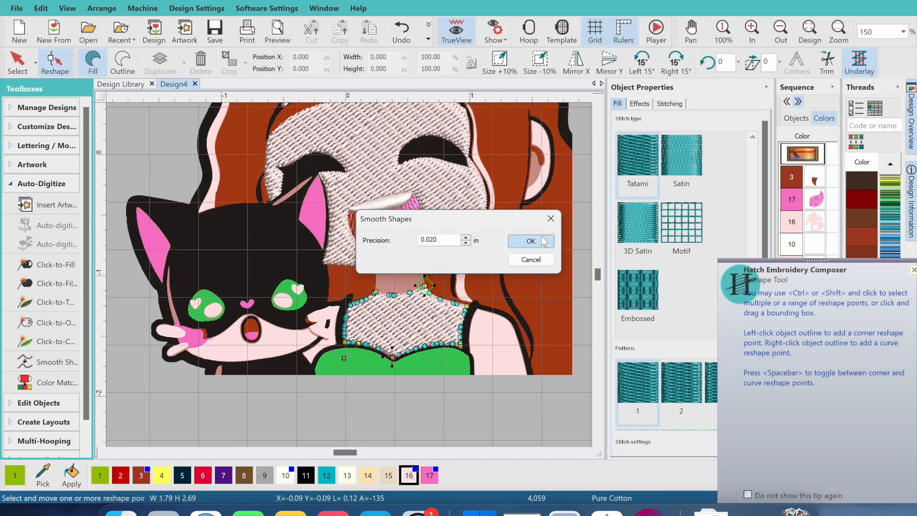
# Extend the chest fill up over the neck to beneath the chin, and move it ahead of the face fill in the sequence
pyautogui.moveTo(378, 279); pyautogui.dragTo(424, 262)
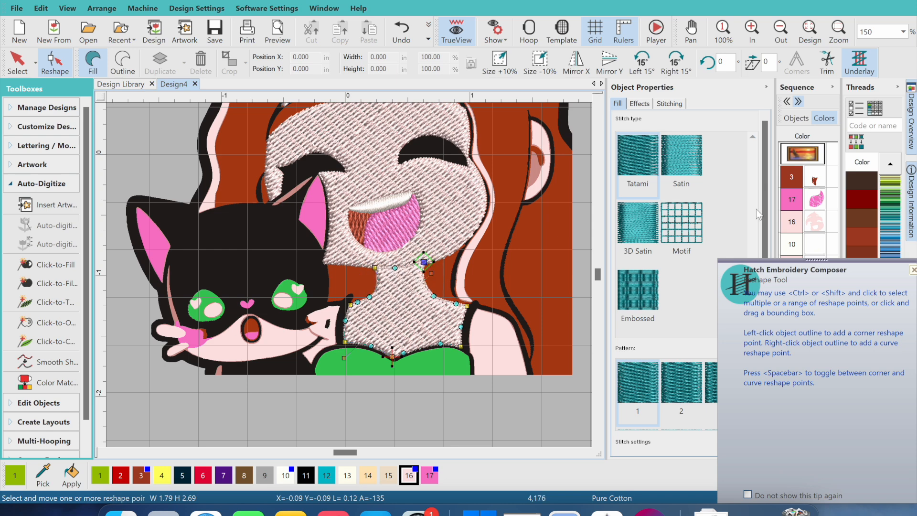
pyautogui.click(914, 270)
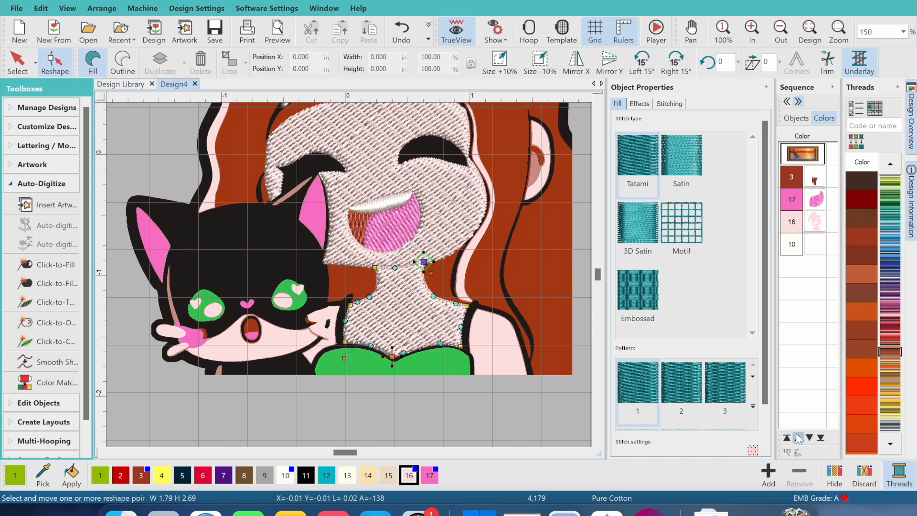
pyautogui.click(796, 118)
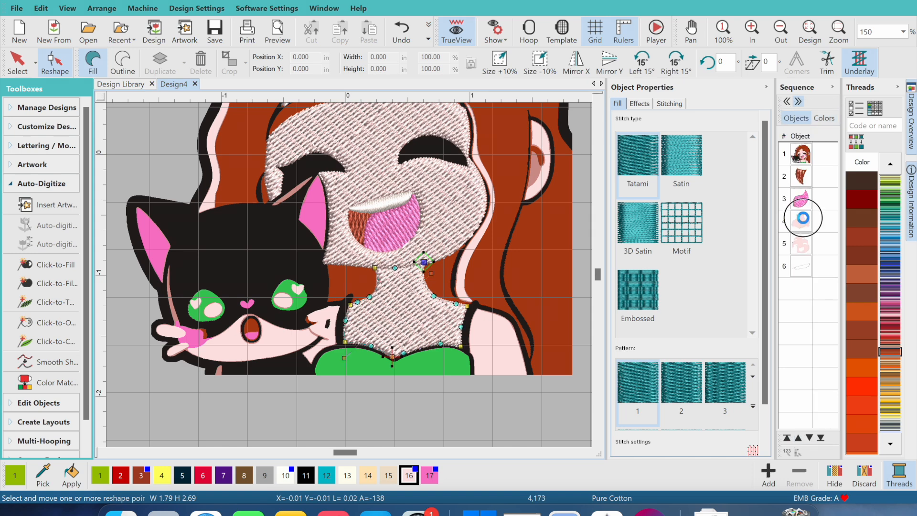
pyautogui.click(802, 217)
pyautogui.click(55, 62)
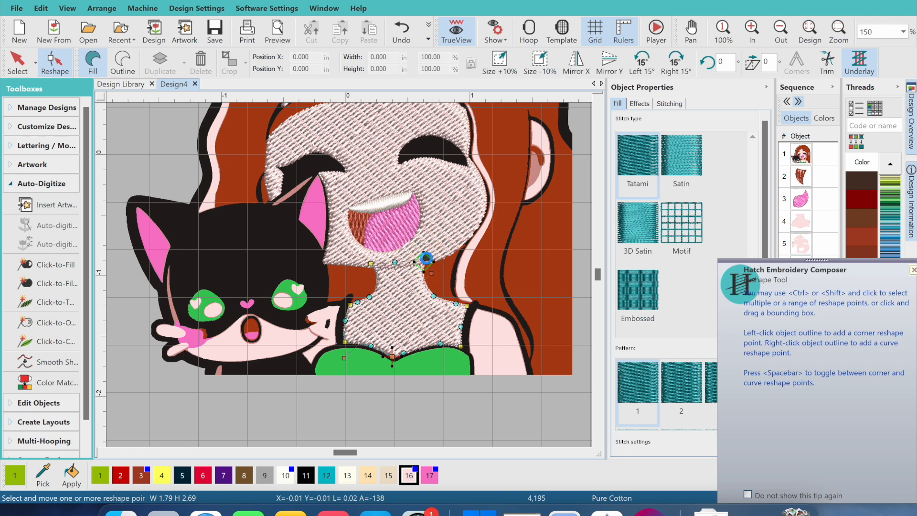
pyautogui.click(913, 270)
# Create a fill from the girl's shoulder beside the chest with Click-to-Fill and smooth its outline
pyautogui.click(56, 264)
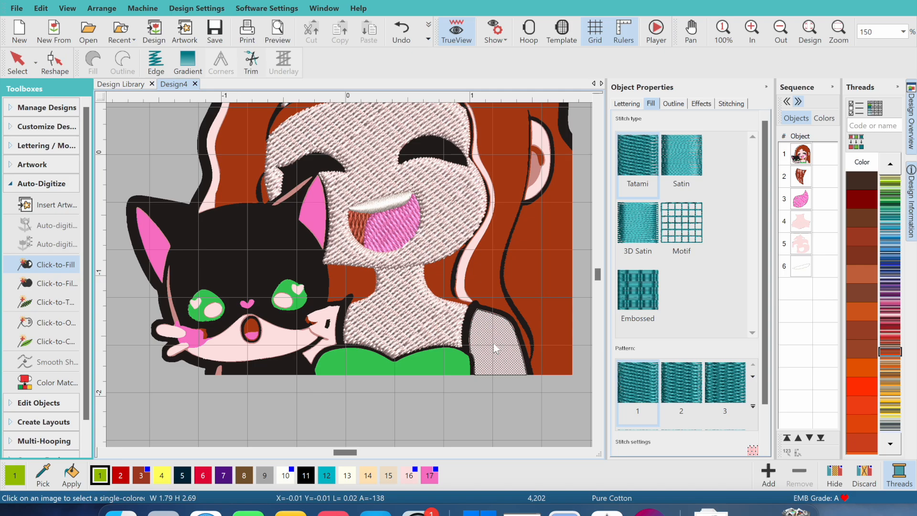
pyautogui.hotkey('ctrl', 'Up')
pyautogui.click(572, 20)
pyautogui.hotkey('ctrl', 'Up')
pyautogui.click(453, 329)
pyautogui.click(493, 362)
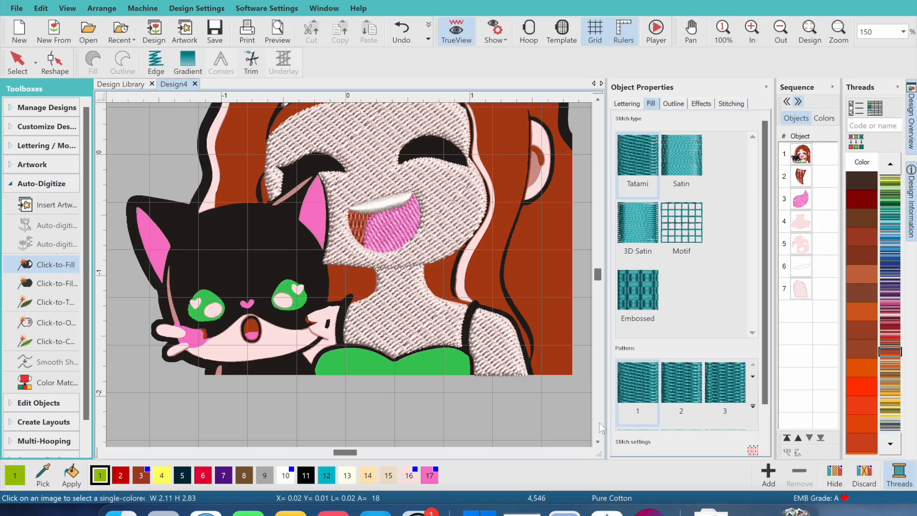
pyautogui.click(588, 452)
pyautogui.click(55, 62)
pyautogui.click(50, 362)
pyautogui.press('Return')
pyautogui.click(913, 269)
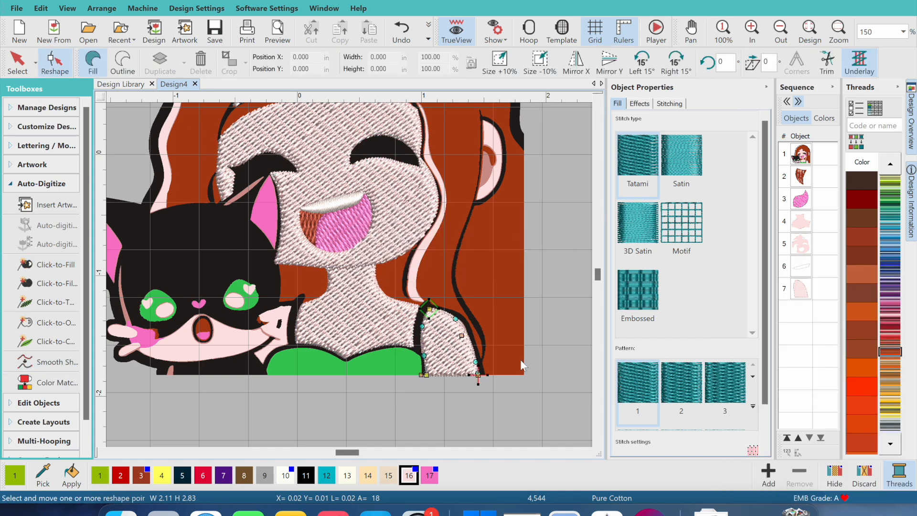
# Reshape the shoulder fill so its inner edge extends over the black strap outline and its upper curve bulges slightly outward
pyautogui.moveTo(422, 327); pyautogui.dragTo(419, 327)
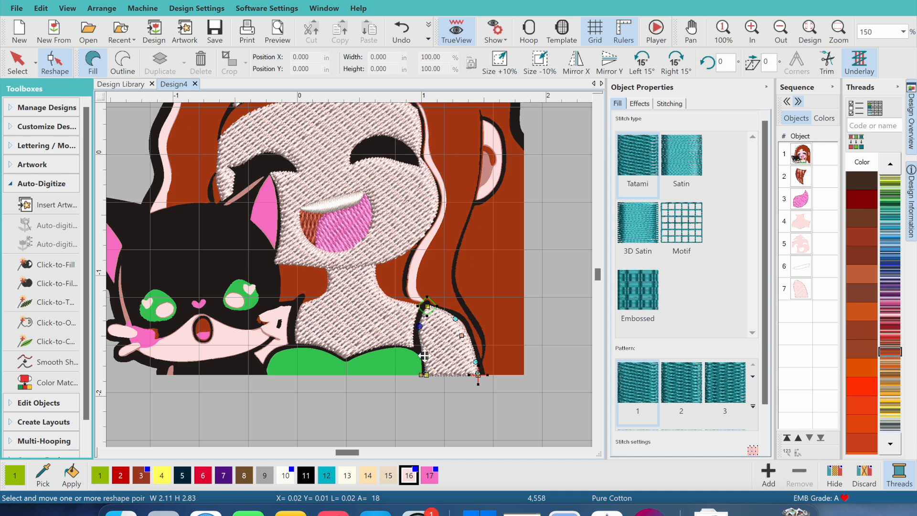
pyautogui.click(419, 349)
pyautogui.moveTo(426, 375); pyautogui.dragTo(423, 376)
pyautogui.moveTo(455, 319); pyautogui.dragTo(458, 317)
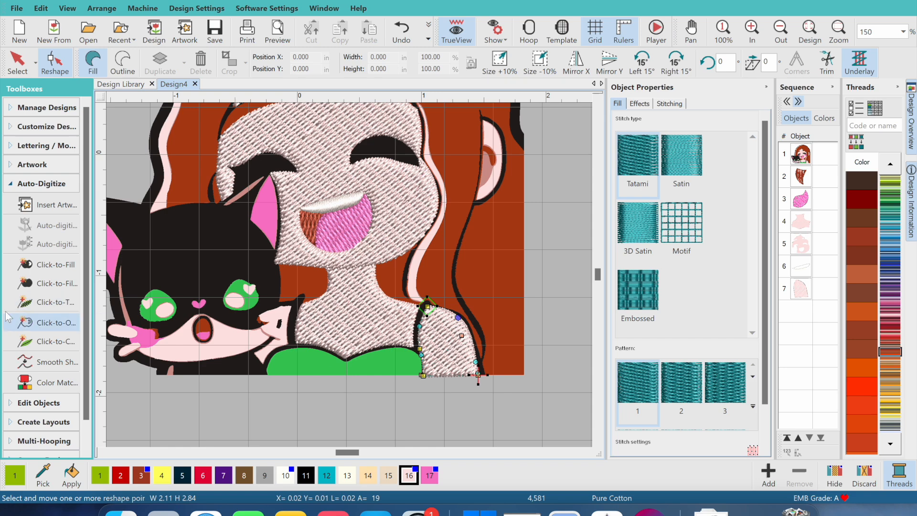
# Create a fill from the light pink area between the cat's muzzle and the chest, and smooth it at 0.020 in precision
pyautogui.click(53, 265)
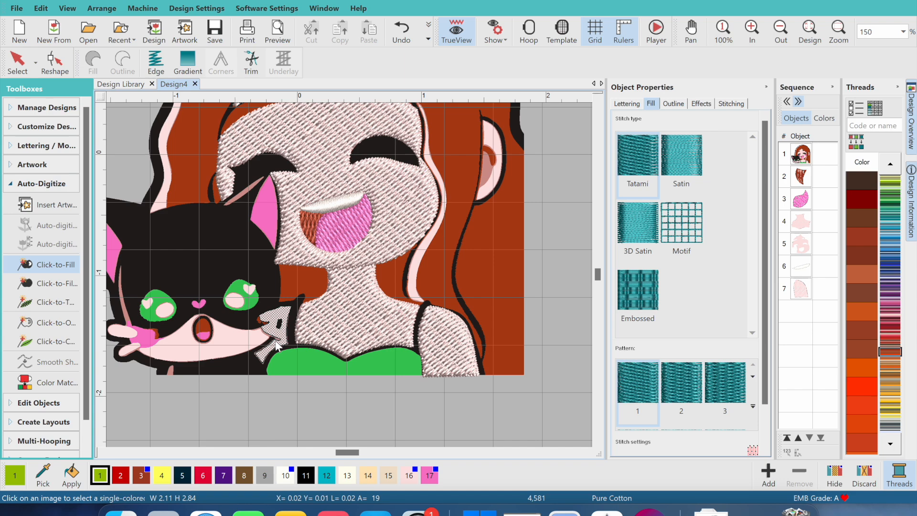
pyautogui.click(102, 452)
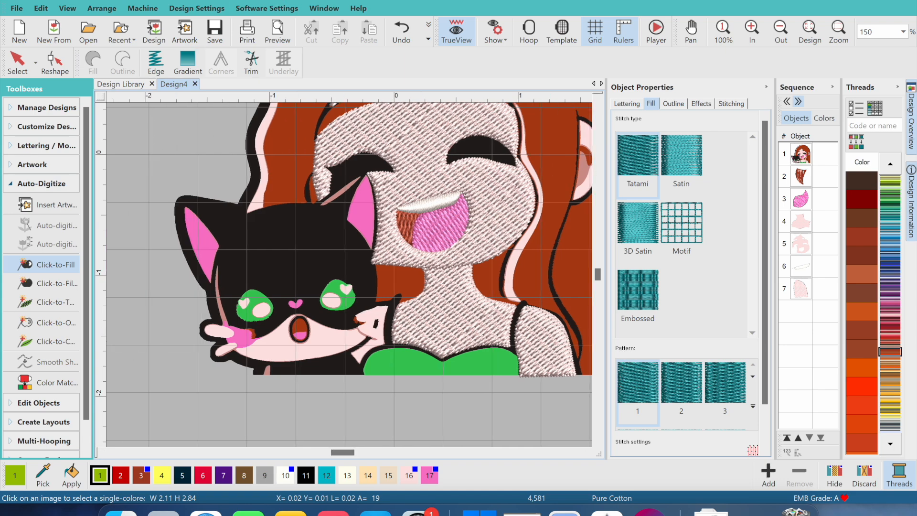
pyautogui.click(752, 31)
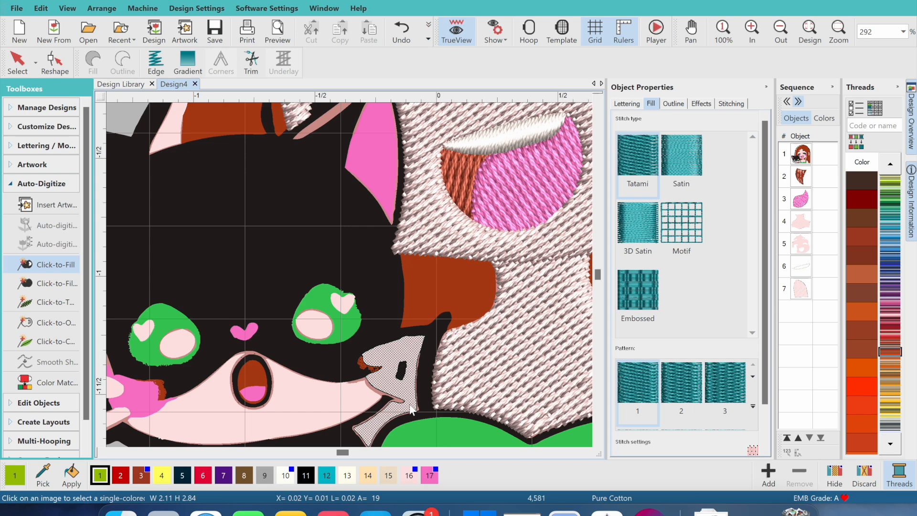
pyautogui.click(410, 405)
pyautogui.click(598, 440)
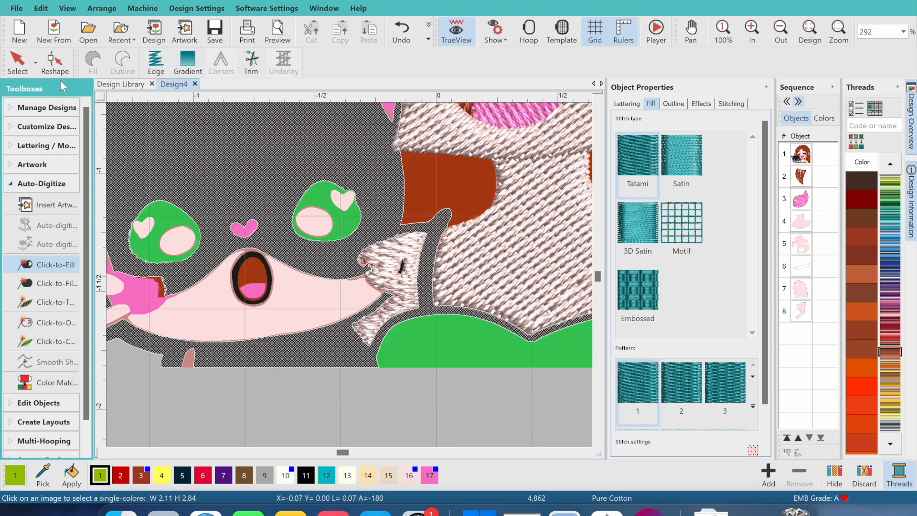
pyautogui.click(59, 65)
pyautogui.click(71, 362)
pyautogui.click(551, 242)
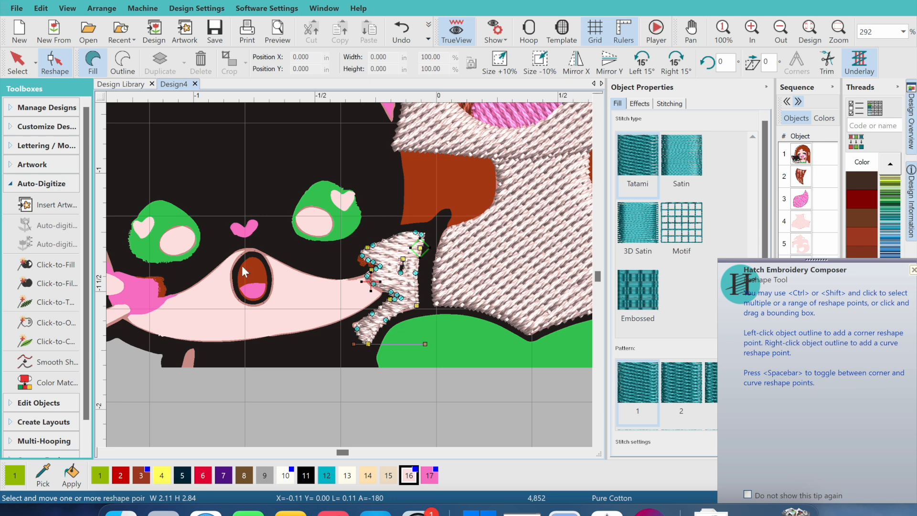
pyautogui.click(59, 360)
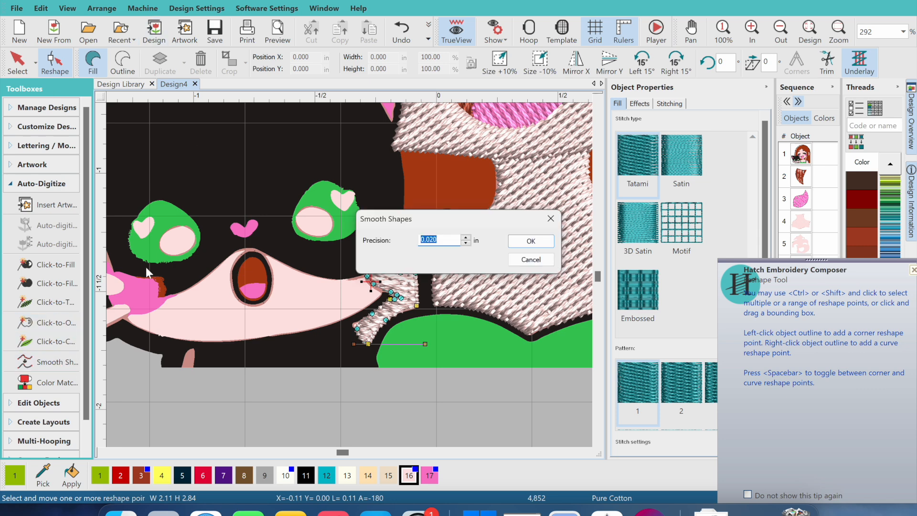
pyautogui.click(536, 241)
# Delete the inner hole and surplus lower reshape points of the fill beside the cat's muzzle, and extend its lower corner toward the muzzle
pyautogui.moveTo(393, 254); pyautogui.dragTo(412, 281)
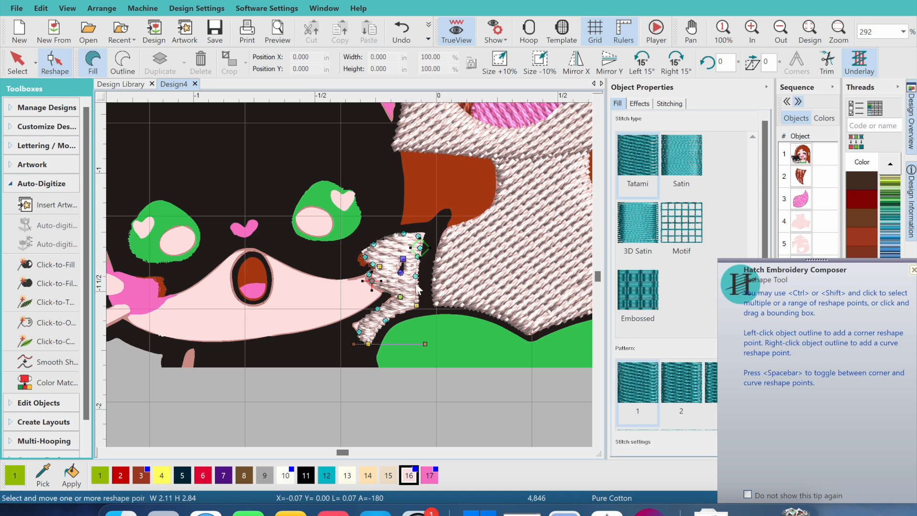
pyautogui.press('Delete')
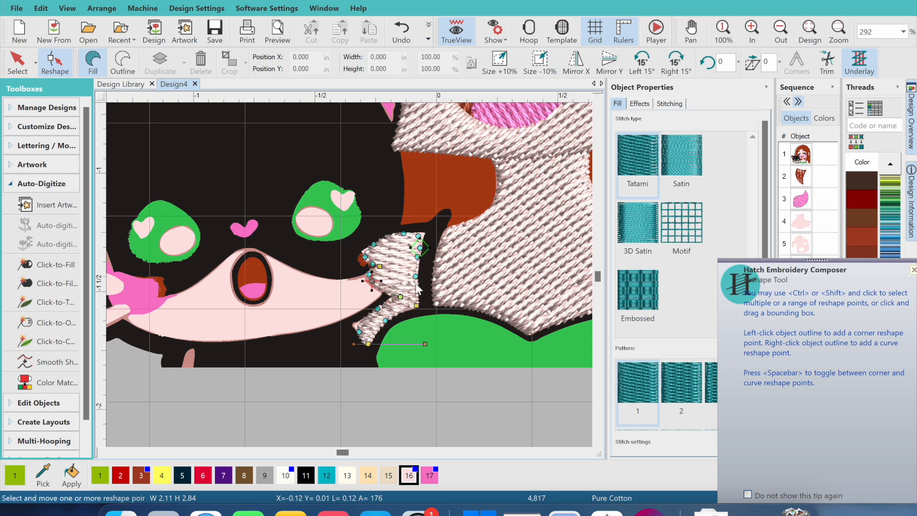
pyautogui.click(400, 297)
pyautogui.press('Delete')
pyautogui.click(378, 308)
pyautogui.press('Delete')
pyautogui.moveTo(376, 302); pyautogui.dragTo(348, 323)
pyautogui.click(360, 332)
pyautogui.press('Delete')
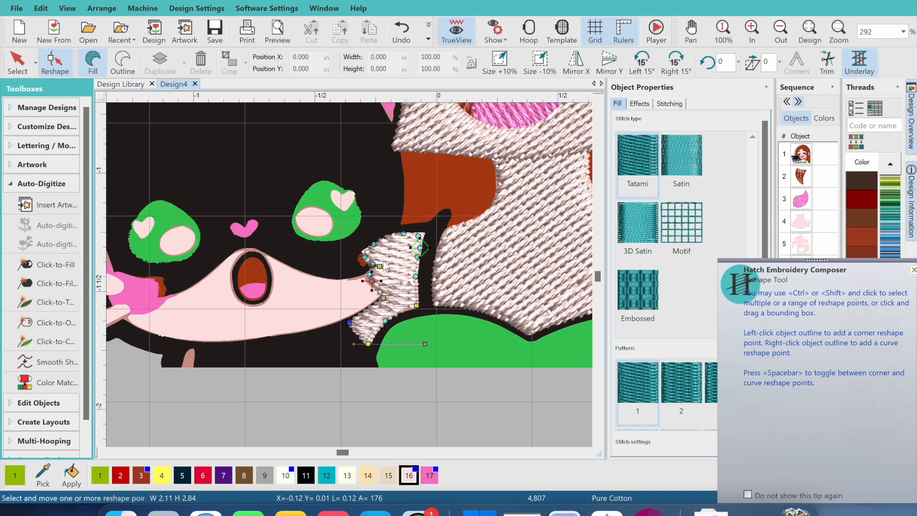
# Move, convert and delete reshape points along that fill's upper and side edges to extend it over the black outline with cleaner curves
pyautogui.click(366, 257)
pyautogui.press('space')
pyautogui.moveTo(366, 257)
pyautogui.mouseDown()
pyautogui.moveTo(358, 251)
pyautogui.moveTo(376, 240)
pyautogui.moveTo(431, 230)
pyautogui.moveTo(424, 246)
pyautogui.mouseUp()
pyautogui.click(404, 233)
pyautogui.press('Delete')
pyautogui.moveTo(387, 259)
pyautogui.mouseDown()
pyautogui.moveTo(377, 285)
pyautogui.moveTo(359, 288)
pyautogui.moveTo(380, 294)
pyautogui.mouseUp()
pyautogui.press('Delete')
pyautogui.click(363, 267)
pyautogui.click(361, 267)
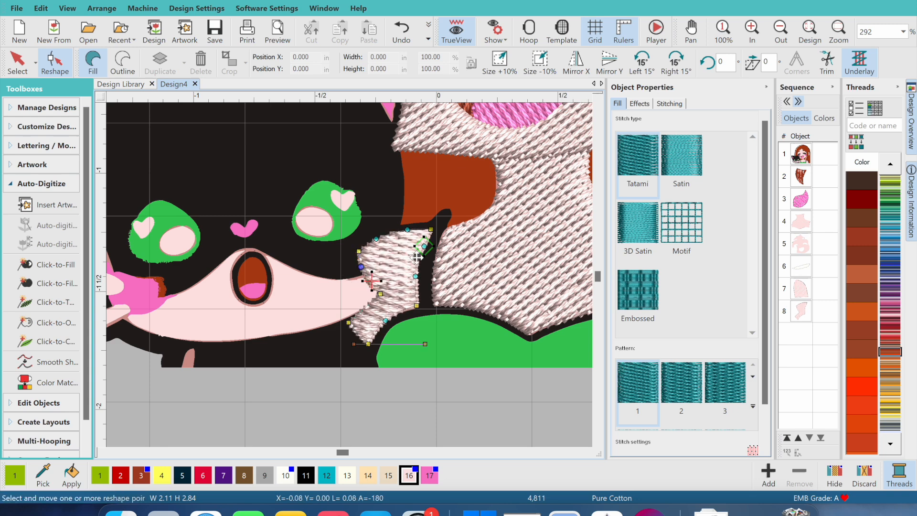
pyautogui.moveTo(416, 257); pyautogui.dragTo(421, 262)
pyautogui.click(416, 278)
pyautogui.press('Delete')
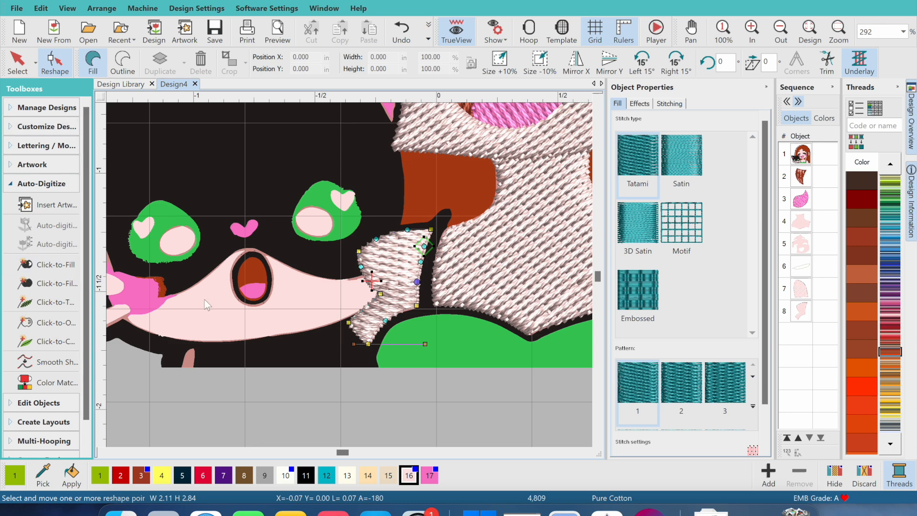
# Create a fill from the cat's muzzle with Click-to-Fill, recolor it with white color 10 and smooth its outline
pyautogui.click(47, 264)
pyautogui.click(301, 322)
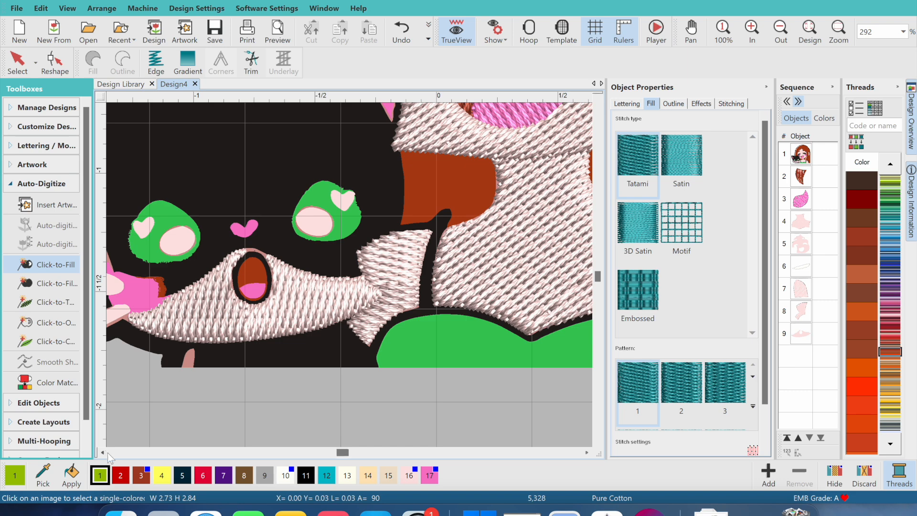
pyautogui.click(287, 477)
pyautogui.click(23, 63)
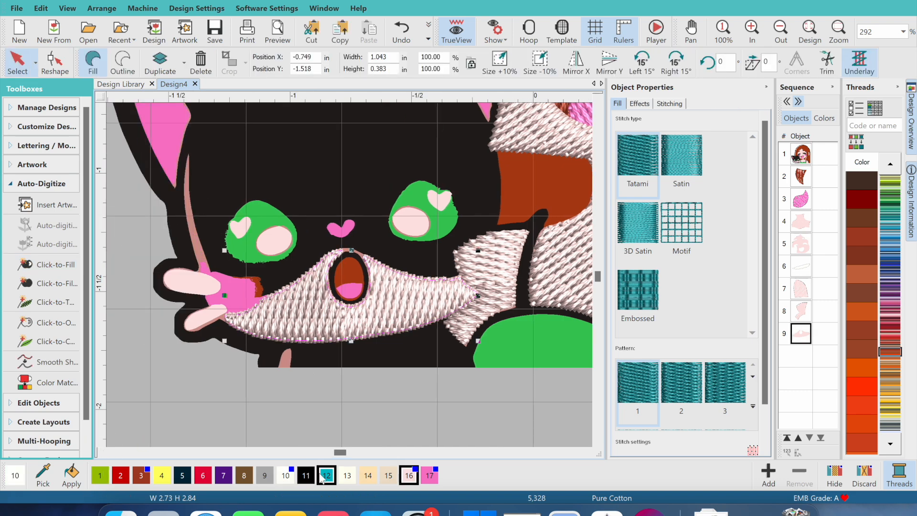
pyautogui.click(55, 62)
pyautogui.click(48, 361)
pyautogui.click(528, 239)
# Extend the outer end of the muzzle fill up over the pink cheek to the base of the paws
pyautogui.moveTo(257, 304); pyautogui.dragTo(215, 270)
pyautogui.moveTo(258, 296); pyautogui.dragTo(205, 262)
pyautogui.moveTo(224, 316); pyautogui.dragTo(219, 315)
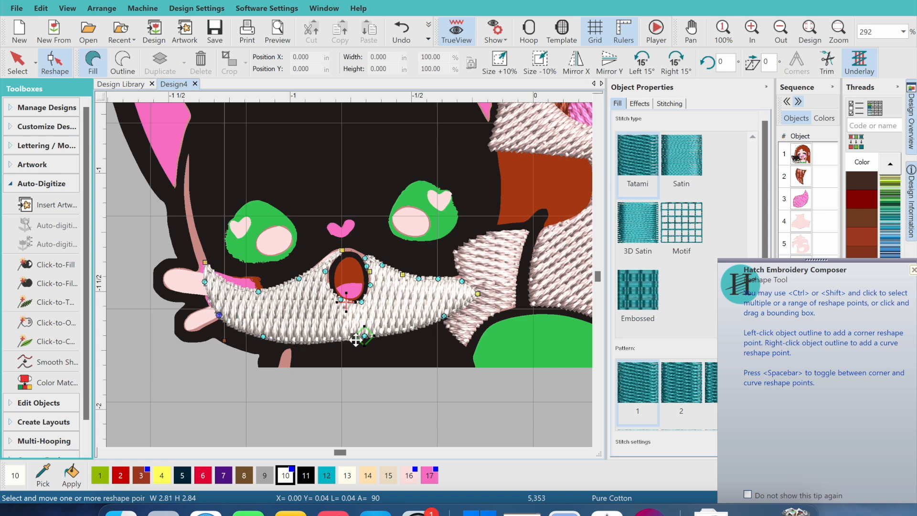
# Tighten the muzzle fill's opening around the cat's mouth and round the outline above it with added curve points
pyautogui.moveTo(325, 271); pyautogui.dragTo(362, 261)
pyautogui.rightClick(326, 259)
pyautogui.rightClick(365, 258)
pyautogui.moveTo(370, 272); pyautogui.dragTo(366, 271)
pyautogui.moveTo(371, 285); pyautogui.dragTo(357, 299)
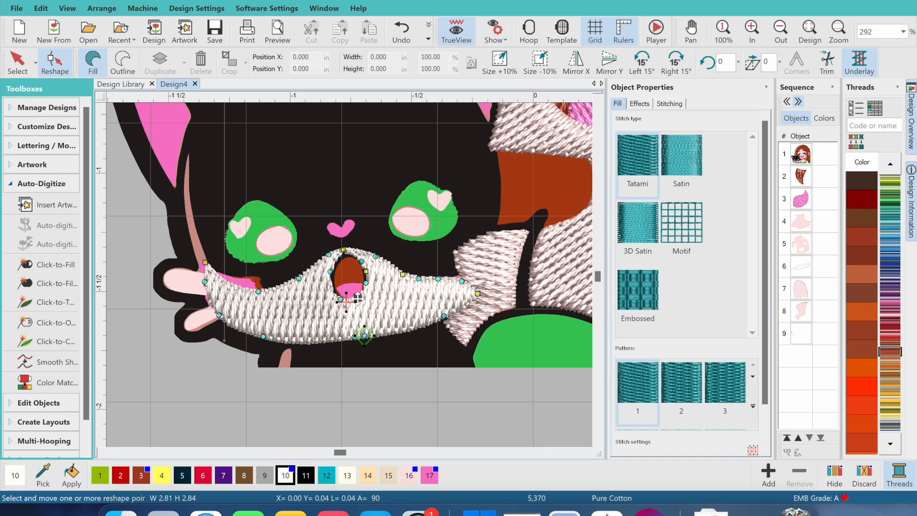
# Raise the muzzle fill's edge toward the chest side, extend its tip over the adjoining fill, and change its stitch type to Satin
pyautogui.moveTo(462, 283); pyautogui.dragTo(461, 280)
pyautogui.moveTo(461, 281); pyautogui.dragTo(439, 274)
pyautogui.moveTo(477, 293); pyautogui.dragTo(482, 291)
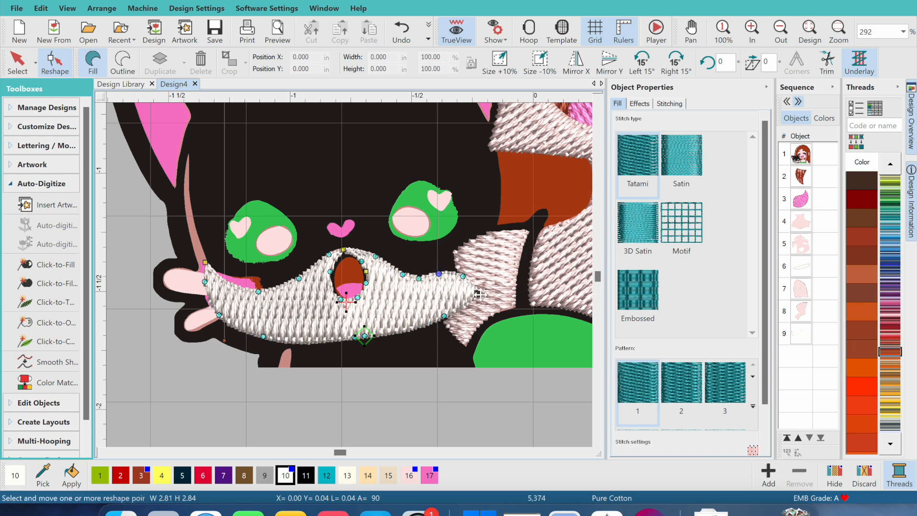
pyautogui.press('Escape')
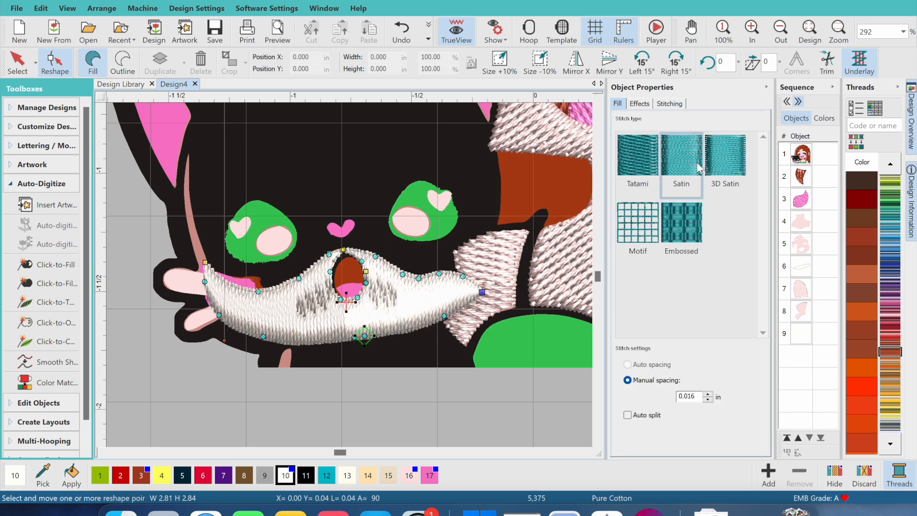
pyautogui.click(382, 347)
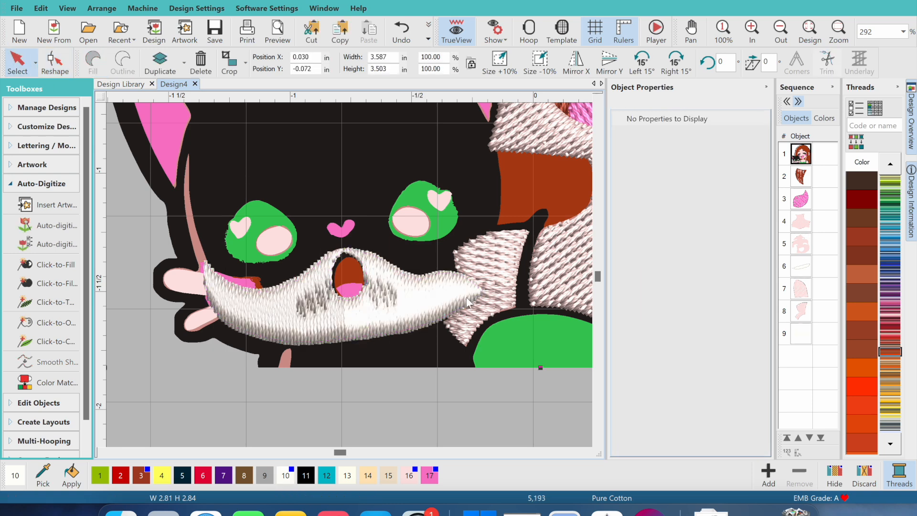
# Reshape the light pink fill beside the muzzle so its inner edge extends farther underneath the muzzle's tip
pyautogui.click(470, 323)
pyautogui.click(60, 69)
pyautogui.moveTo(445, 322); pyautogui.dragTo(466, 287)
pyautogui.press('Escape')
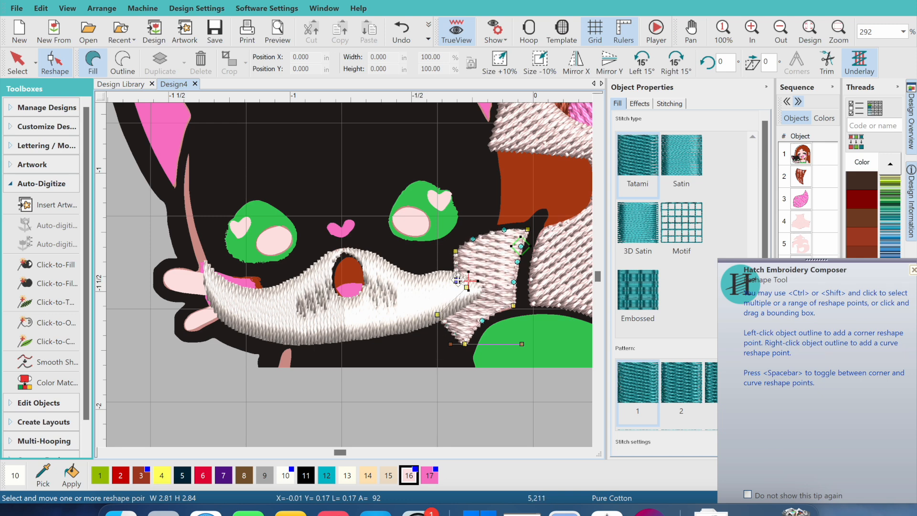
pyautogui.click(328, 403)
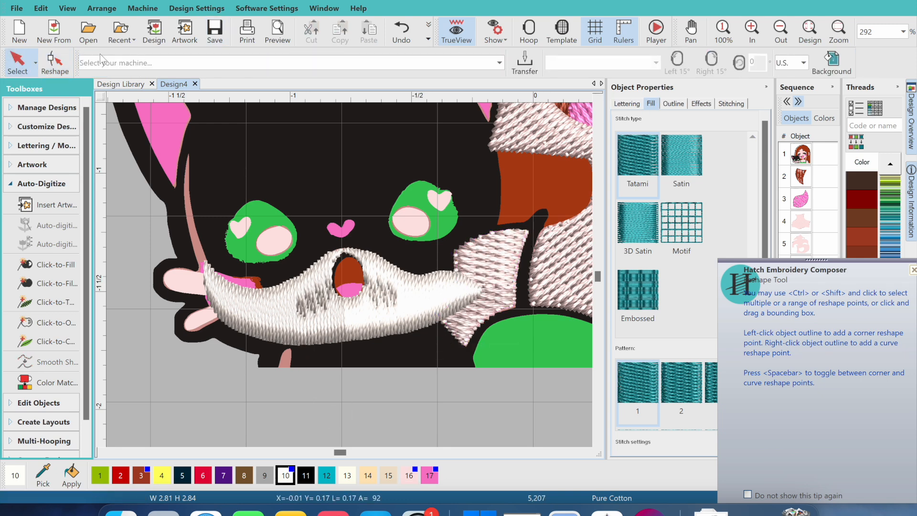
# Try to create a fill from the pink tongue inside the cat's mouth with Click-to-Fill
pyautogui.click(781, 31)
pyautogui.click(53, 271)
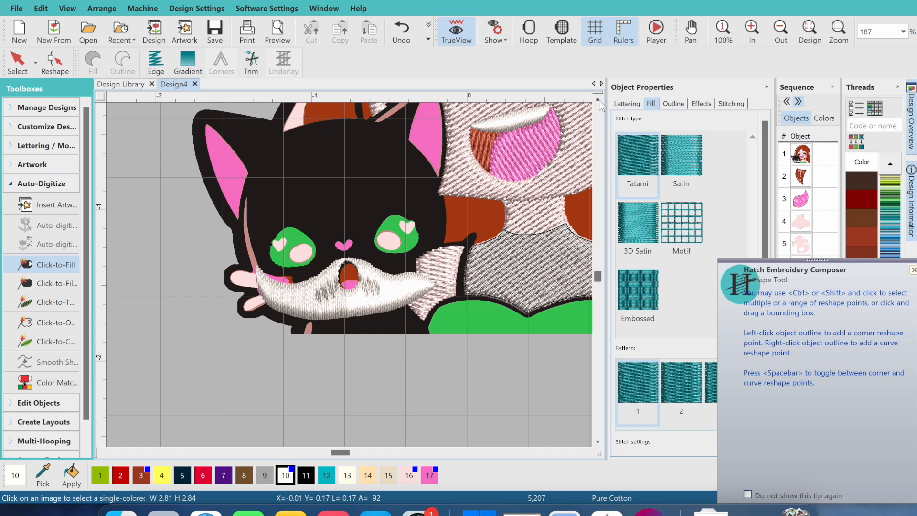
pyautogui.click(599, 101)
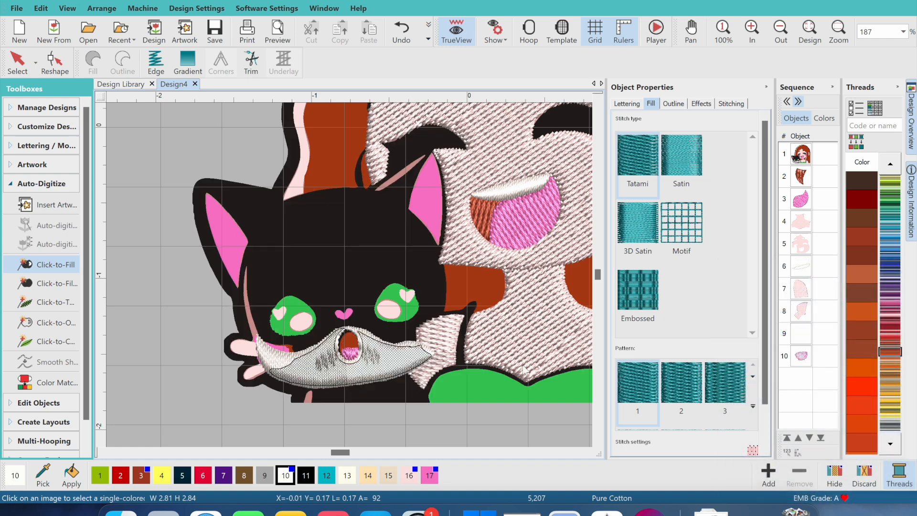
pyautogui.click(401, 32)
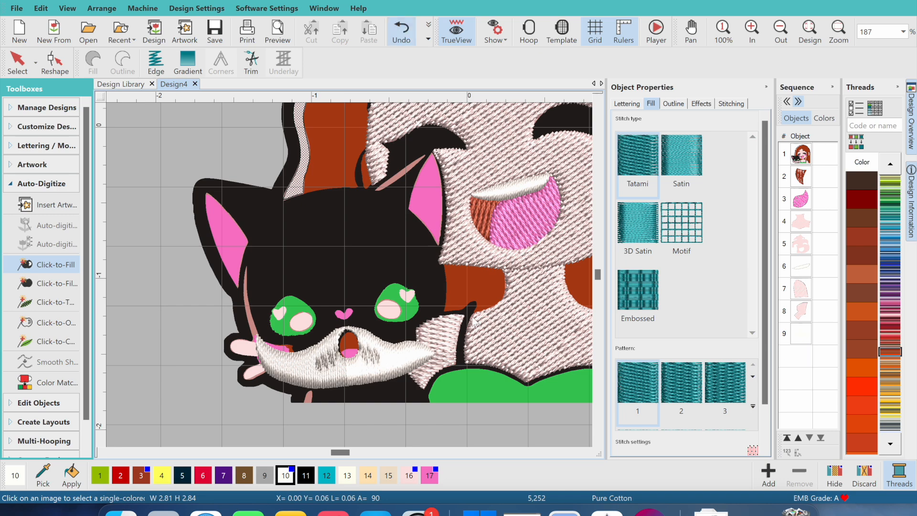
# Create a Satin fill from the girl's green top with Click-to-Fill, smoothing its outline twice at 0.020 in precision
pyautogui.click(589, 451)
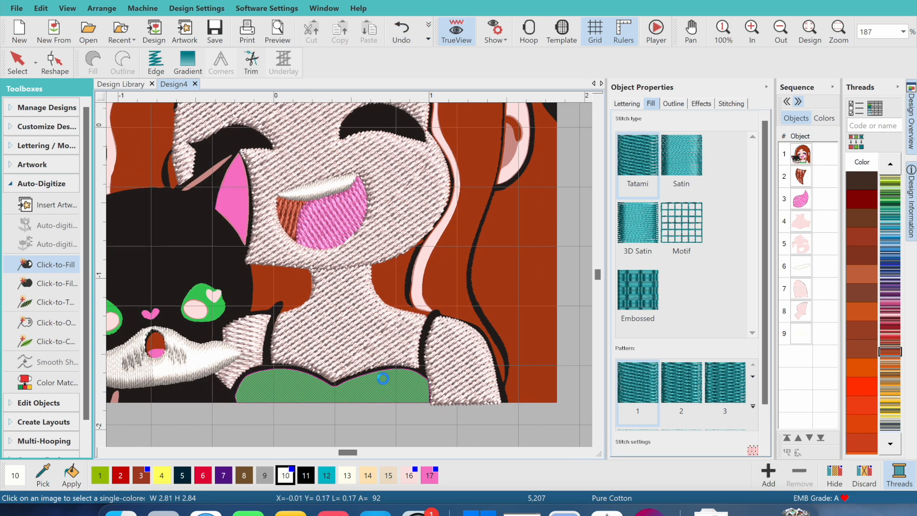
pyautogui.click(383, 378)
pyautogui.click(56, 362)
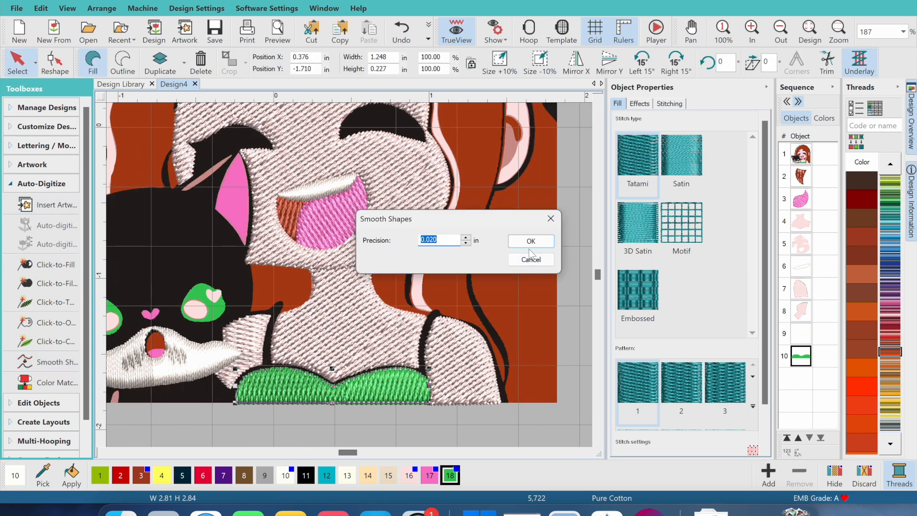
pyautogui.click(530, 243)
pyautogui.click(57, 363)
pyautogui.click(530, 240)
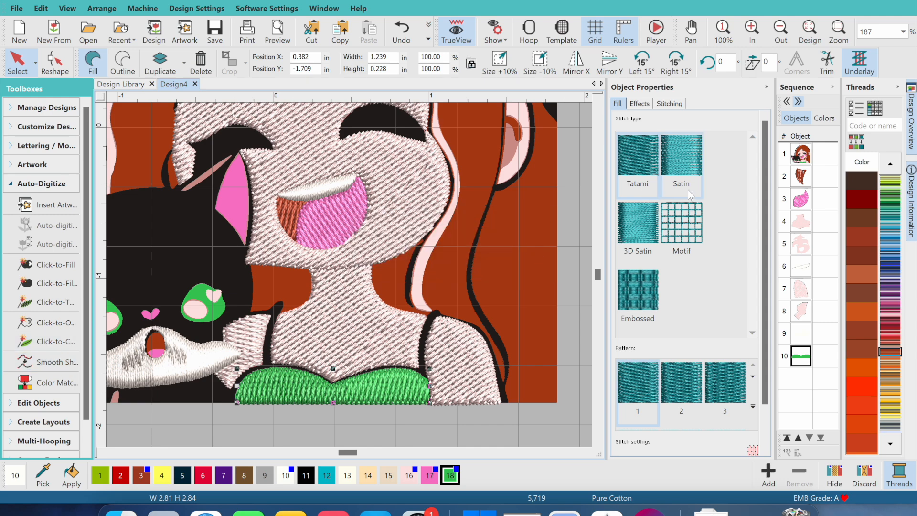
pyautogui.click(688, 187)
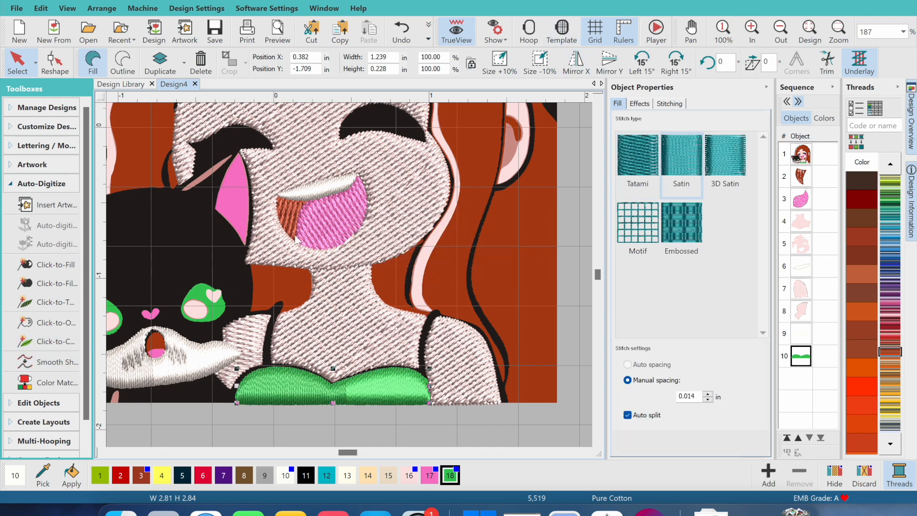
# Try to create fills from both of the cat's green eyes with Click-to-Fill
pyautogui.click(105, 451)
pyautogui.click(56, 264)
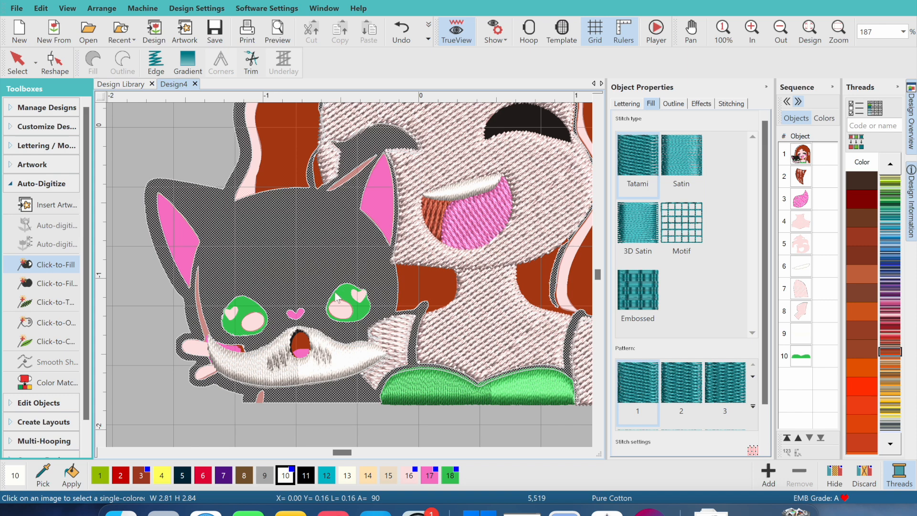
pyautogui.click(261, 309)
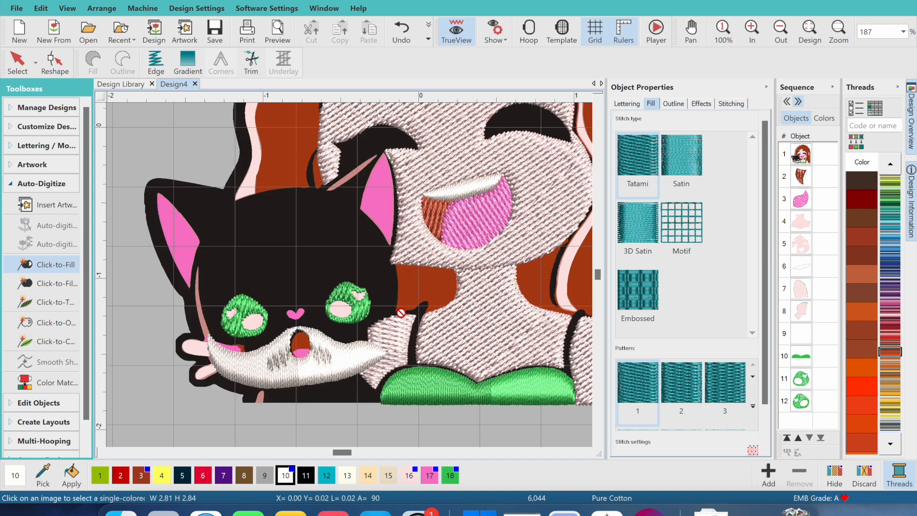
pyautogui.click(402, 32)
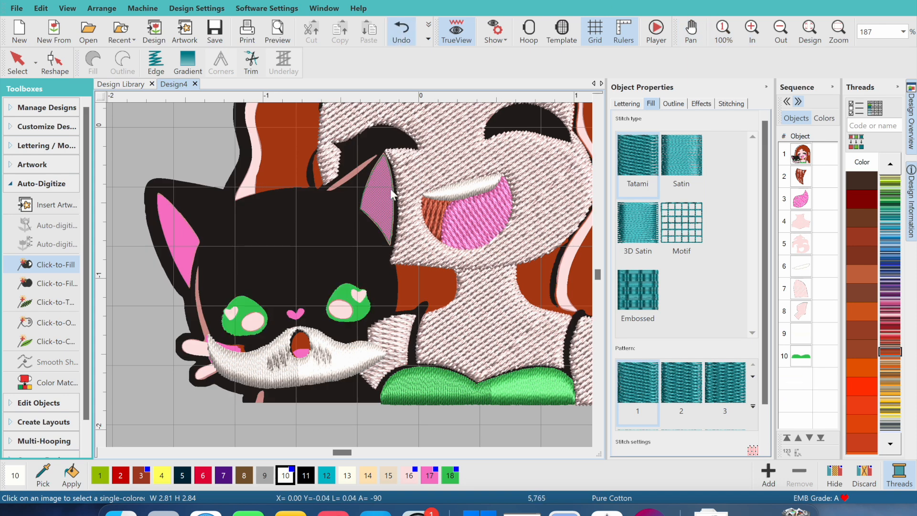
# Create a fill without holes from the cat's green eye nearest the girl with Click-to-Fill and smooth its outline
pyautogui.click(65, 286)
pyautogui.click(356, 306)
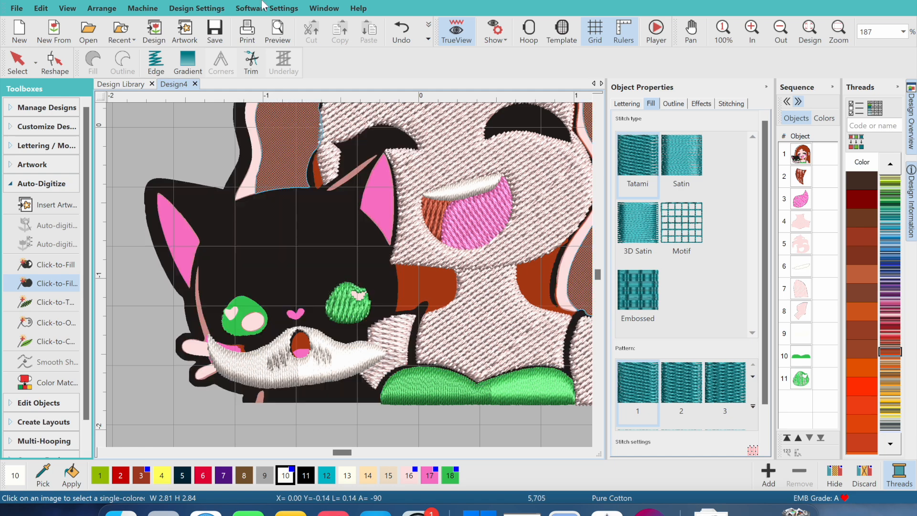
pyautogui.click(753, 32)
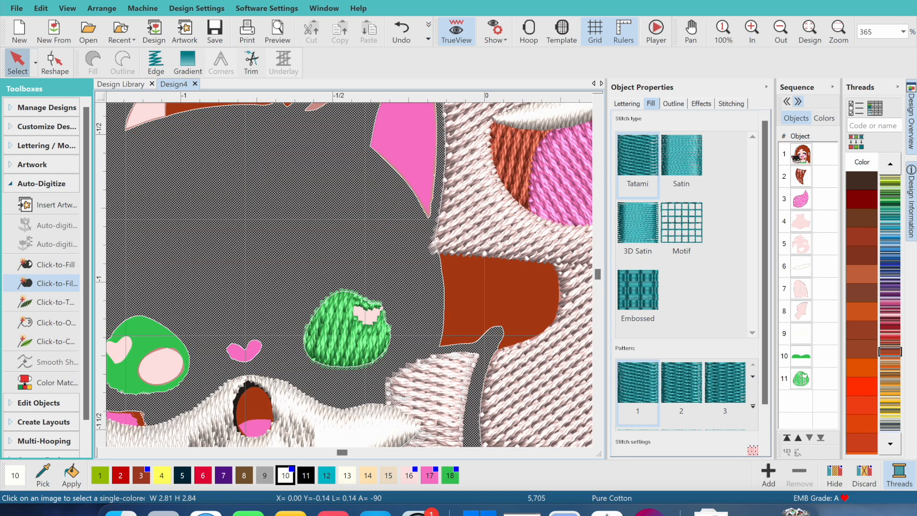
pyautogui.click(21, 74)
pyautogui.click(341, 332)
pyautogui.click(48, 361)
pyautogui.click(534, 234)
# Reshape the green eye fill to cover the heart-shaped highlight and change its stitch type to Satin
pyautogui.click(61, 67)
pyautogui.moveTo(383, 277); pyautogui.dragTo(351, 329)
pyautogui.press('Delete')
pyautogui.click(384, 315)
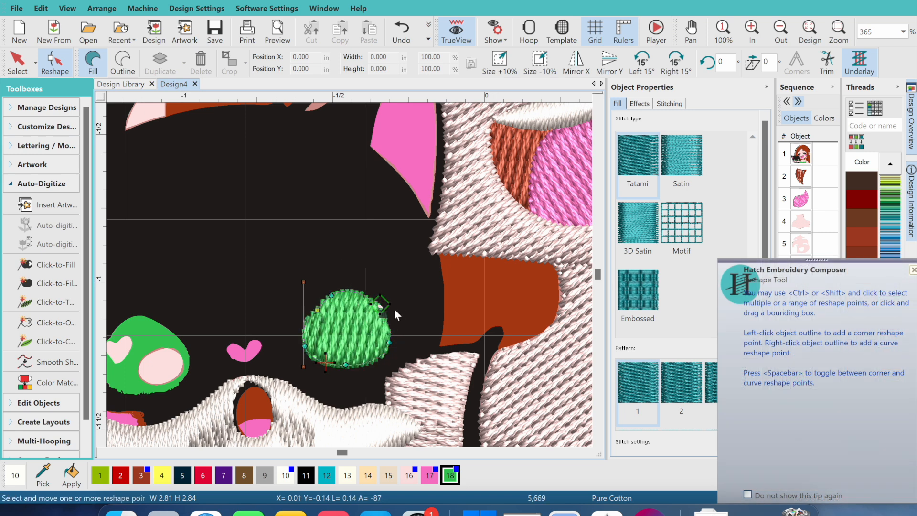
pyautogui.click(678, 185)
# Duplicate the green Satin eye fill, place the copy over the cat's other eye and rotate it slightly to fit
pyautogui.click(101, 451)
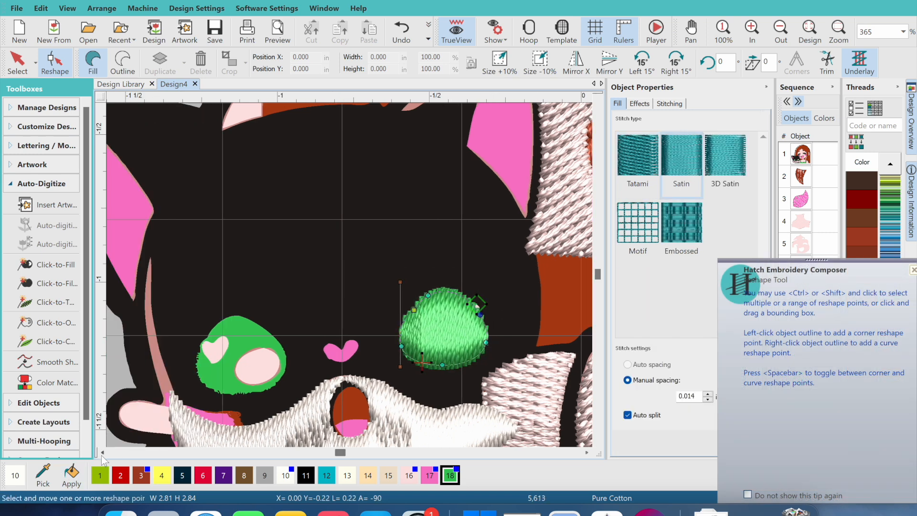
pyautogui.click(25, 75)
pyautogui.click(158, 69)
pyautogui.moveTo(432, 328); pyautogui.dragTo(230, 357)
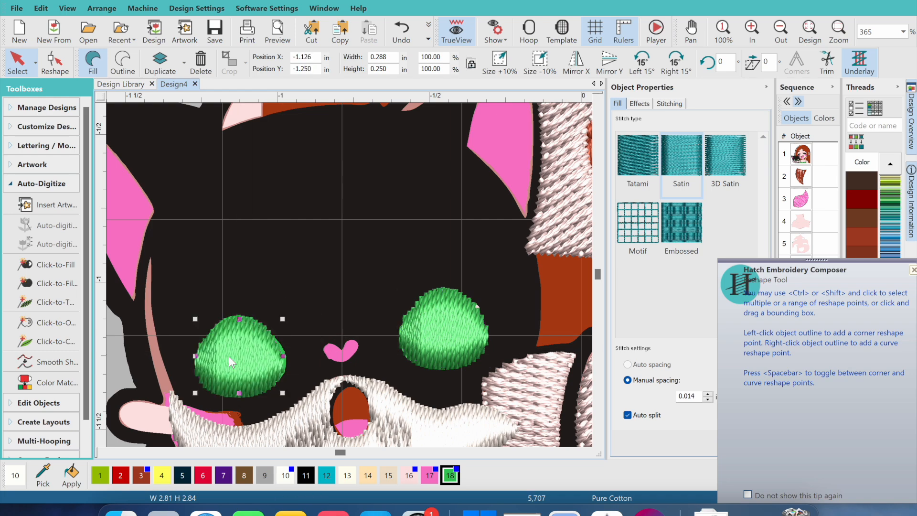
pyautogui.moveTo(283, 392); pyautogui.dragTo(288, 388)
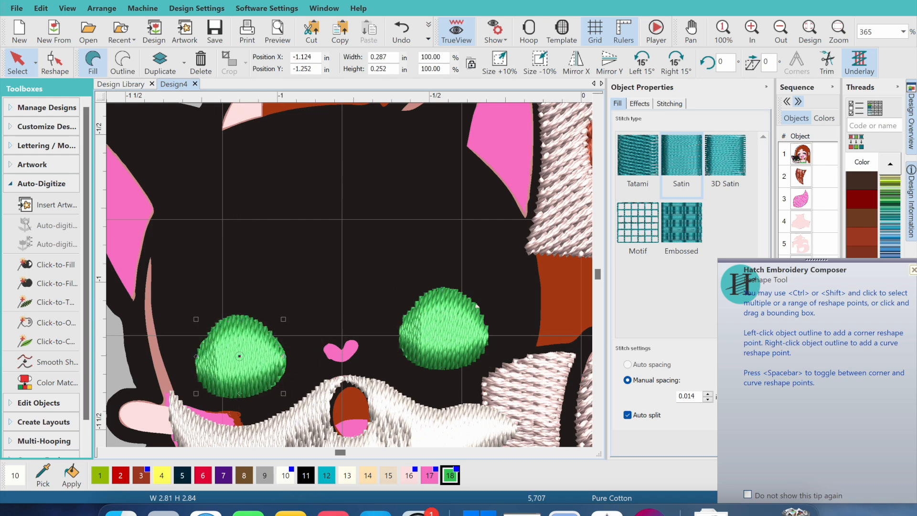
# Create a Satin fill from the pink tongue inside the cat's mouth with Click-to-Fill and smooth its outline
pyautogui.click(781, 31)
pyautogui.click(781, 30)
pyautogui.click(781, 31)
pyautogui.click(48, 264)
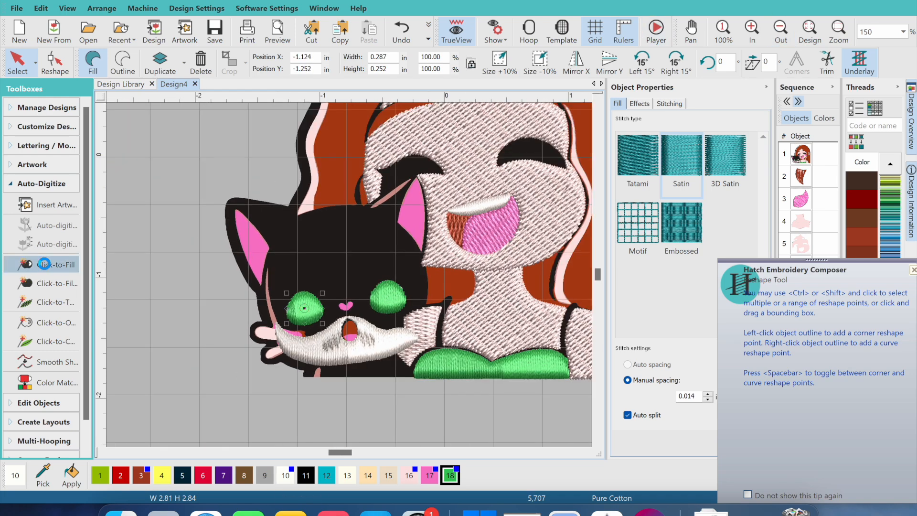
pyautogui.click(349, 308)
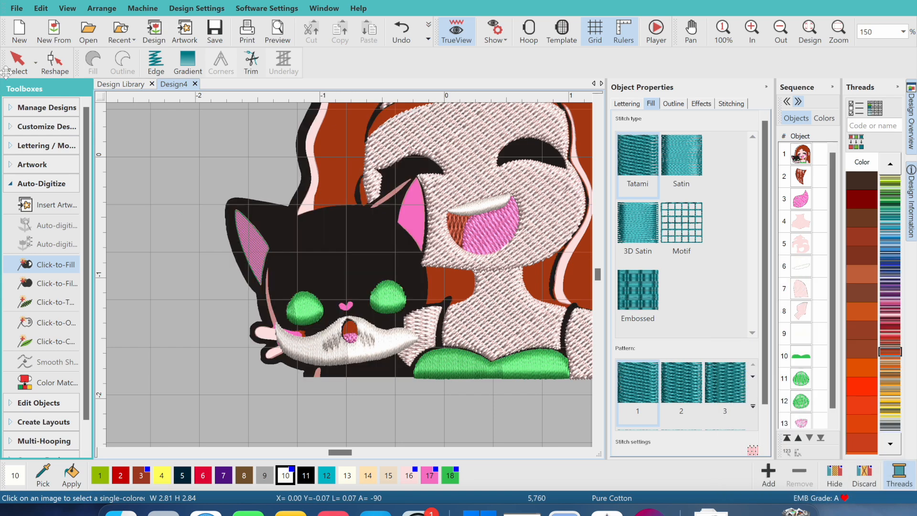
pyautogui.click(47, 362)
pyautogui.click(532, 242)
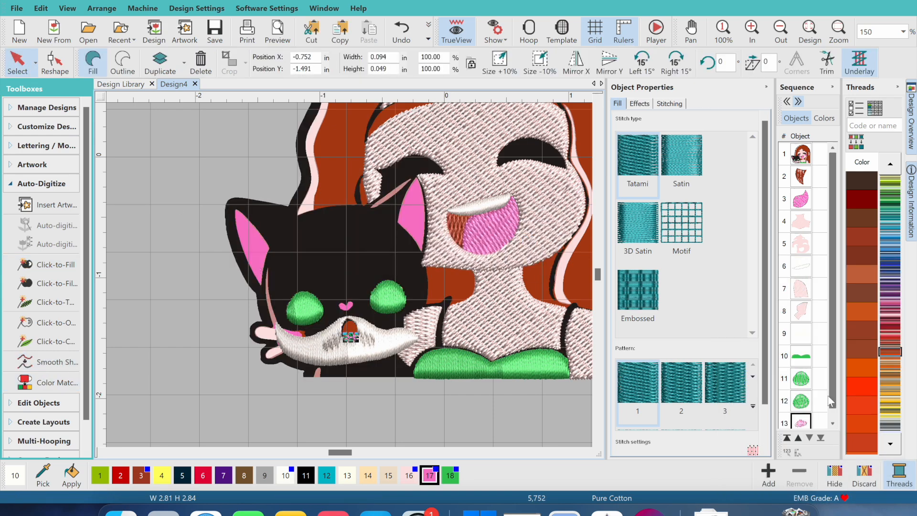
pyautogui.click(672, 190)
# Move the cat's tongue fill up the sequence to directly follow the girl's pink mouth fill, and list the sequence by colors
pyautogui.click(798, 438)
pyautogui.click(799, 439)
pyautogui.click(798, 438)
pyautogui.click(798, 439)
pyautogui.click(798, 438)
pyautogui.click(809, 438)
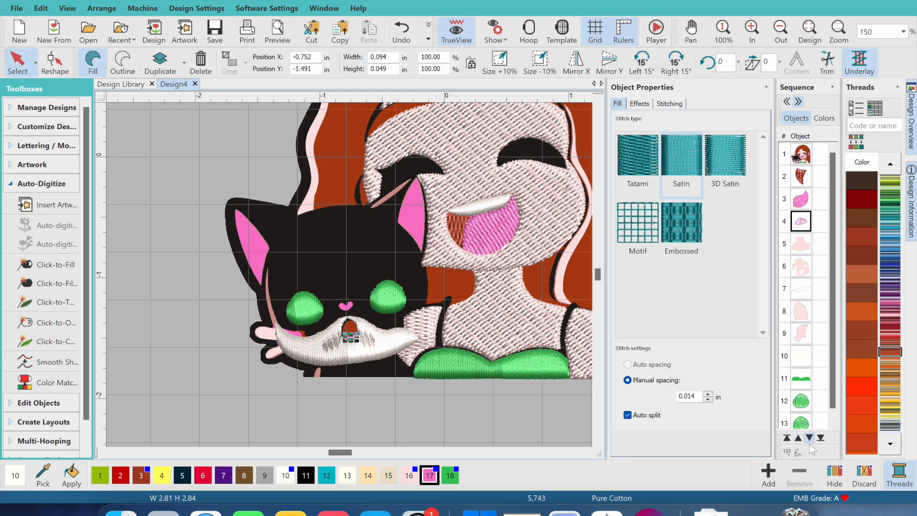
pyautogui.click(825, 119)
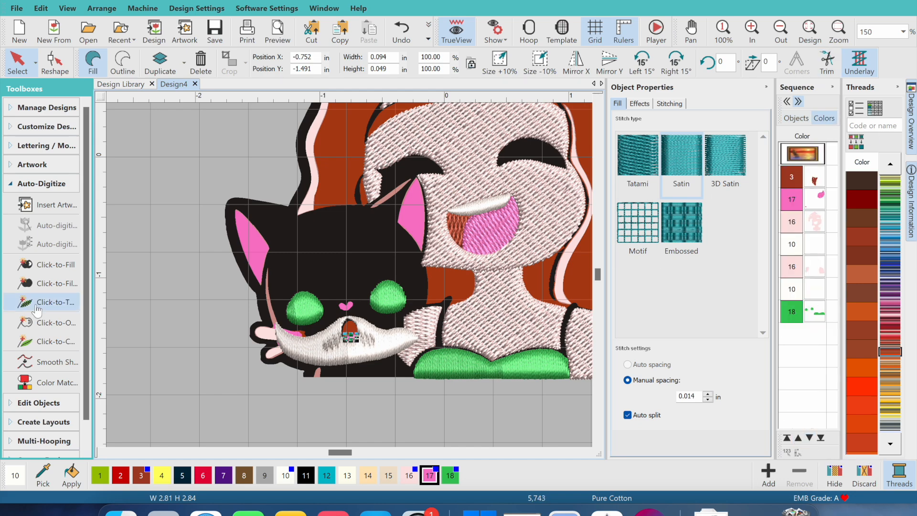
# Create fills from the cat's pink nose and both pink inner ears with Click-to-Fill and smooth their outlines
pyautogui.click(56, 264)
pyautogui.click(350, 305)
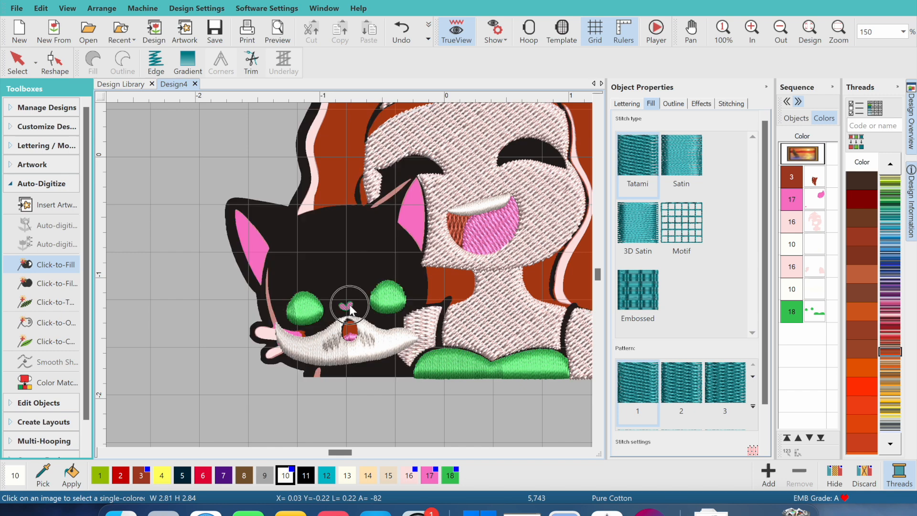
pyautogui.click(350, 306)
pyautogui.click(414, 217)
pyautogui.click(254, 232)
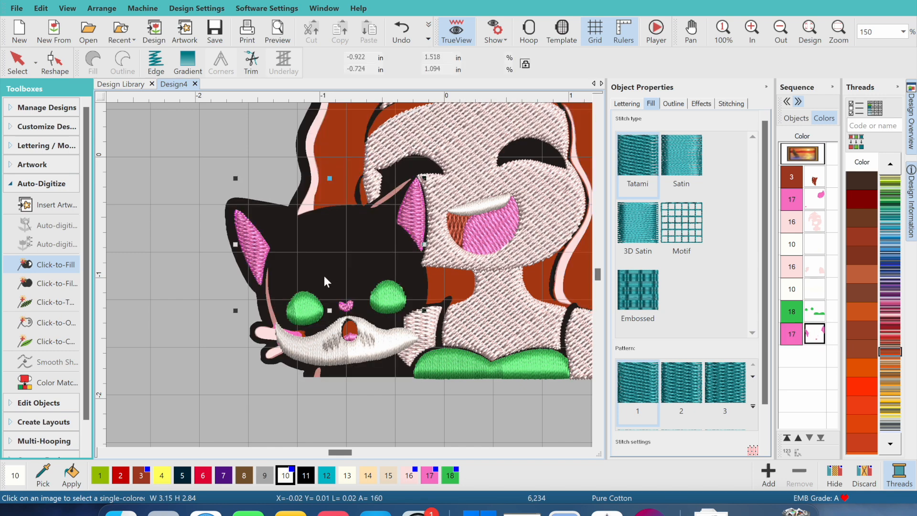
pyautogui.click(55, 362)
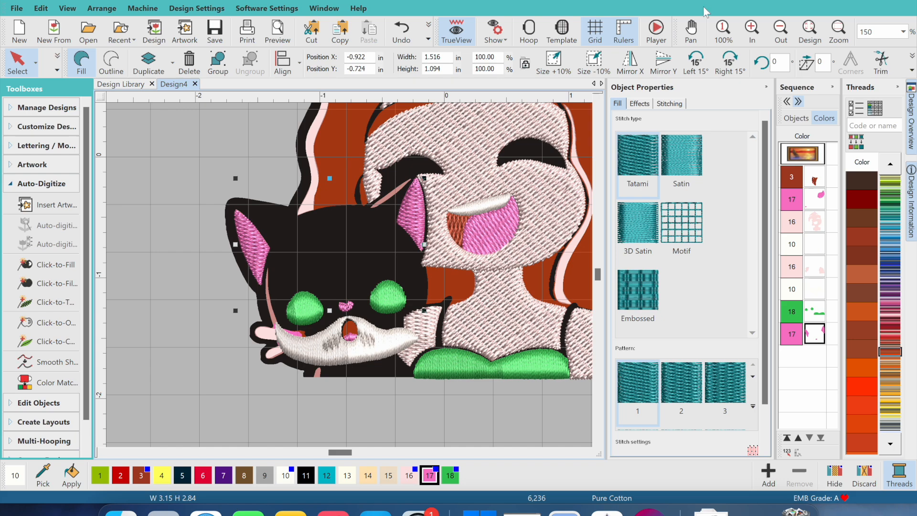
# Smooth the cat's pink nose fill again and change its stitch type to Satin
pyautogui.click(752, 29)
pyautogui.click(344, 324)
pyautogui.click(40, 361)
pyautogui.click(532, 242)
pyautogui.click(55, 63)
pyautogui.click(664, 184)
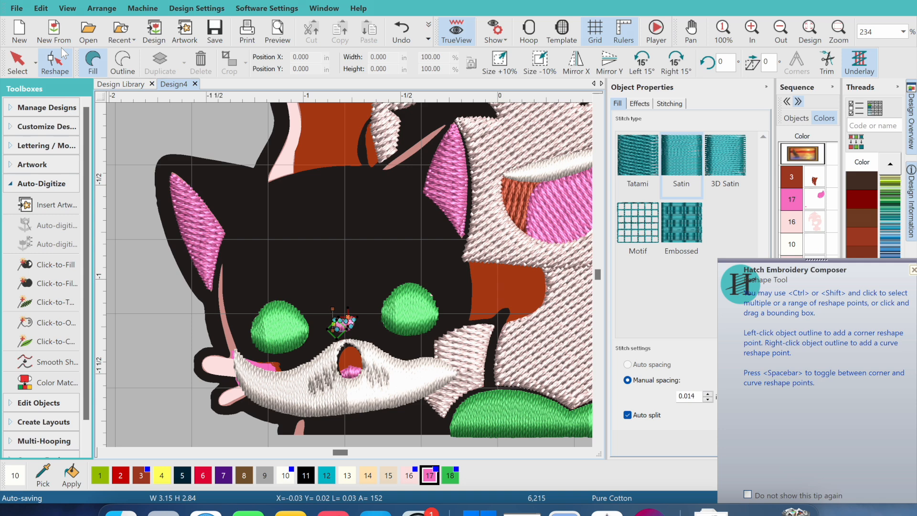
# Reshape the pink nose fill by raising the notch in its upper edge slightly
pyautogui.click(752, 31)
pyautogui.click(342, 345)
pyautogui.moveTo(349, 340); pyautogui.dragTo(349, 338)
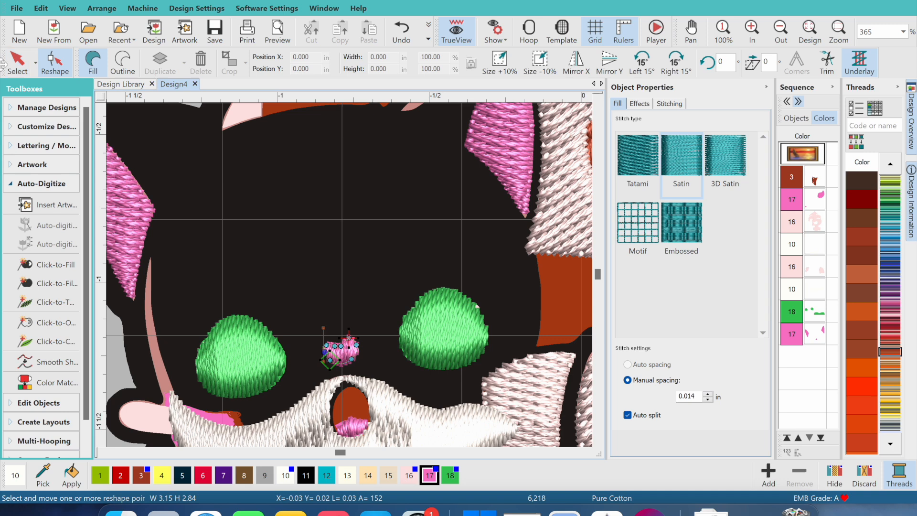
pyautogui.press('Escape')
pyautogui.click(315, 191)
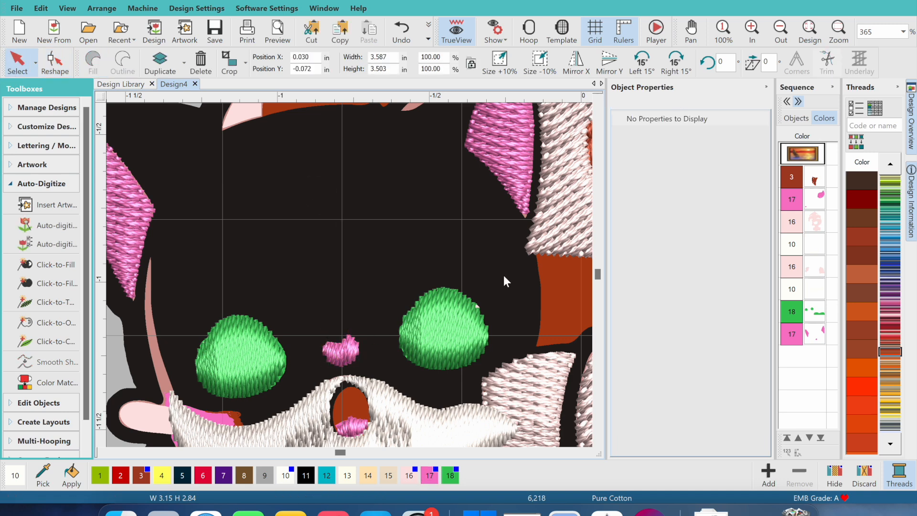
# Smooth the outlines of both pink inner-ear fills, keeping Tatami as the stitch type of the ear beside the girl
pyautogui.click(518, 204)
pyautogui.click(681, 176)
pyautogui.click(53, 362)
pyautogui.click(530, 240)
pyautogui.click(152, 230)
pyautogui.click(54, 362)
pyautogui.click(531, 241)
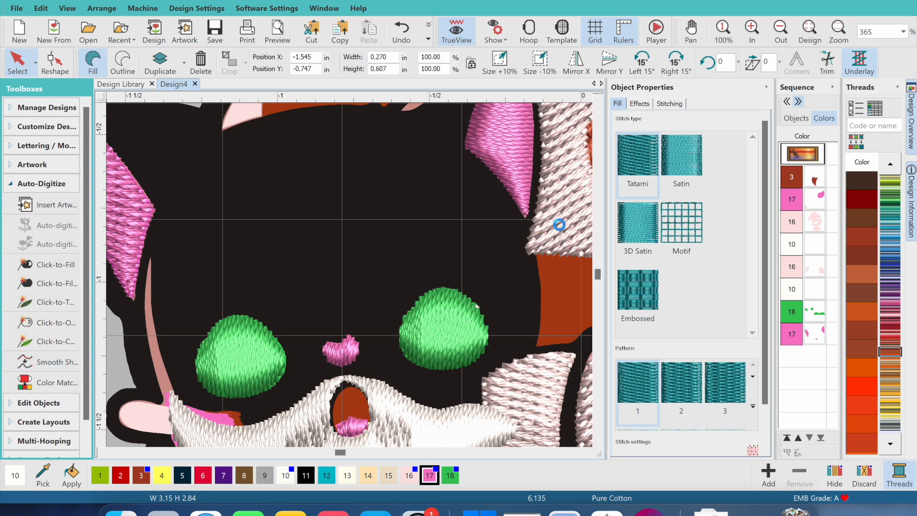
pyautogui.click(515, 152)
pyautogui.click(642, 165)
# Move the cat's pink ear and nose fills up the color sequence to join the first color 17 block
pyautogui.click(798, 439)
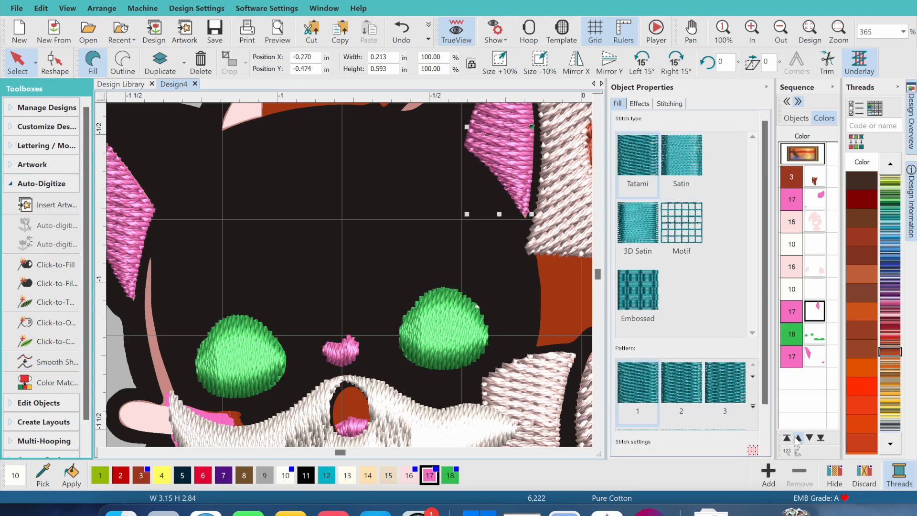
pyautogui.click(797, 439)
pyautogui.click(813, 357)
pyautogui.click(797, 438)
pyautogui.click(798, 438)
pyautogui.click(799, 435)
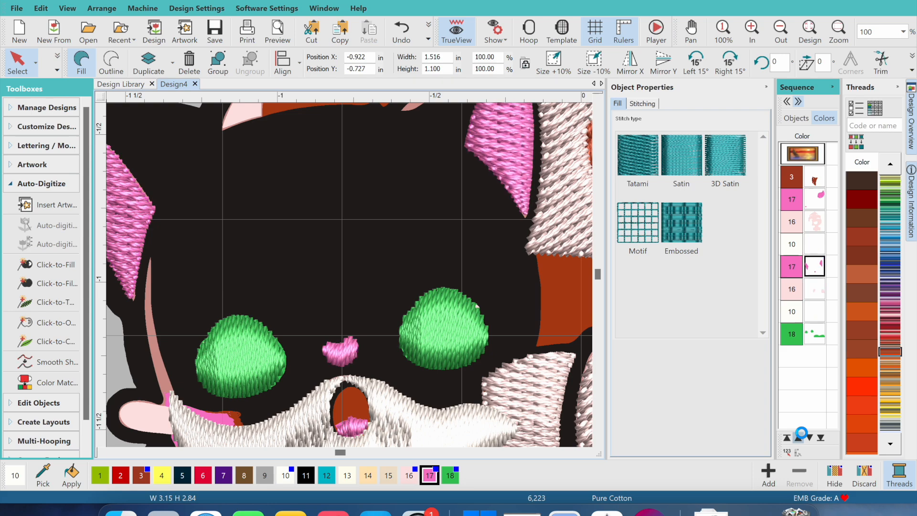
pyautogui.click(799, 437)
# Create a fill from the light pink area of the girl's ear with Click-to-Fill and smooth its outline
pyautogui.click(775, 41)
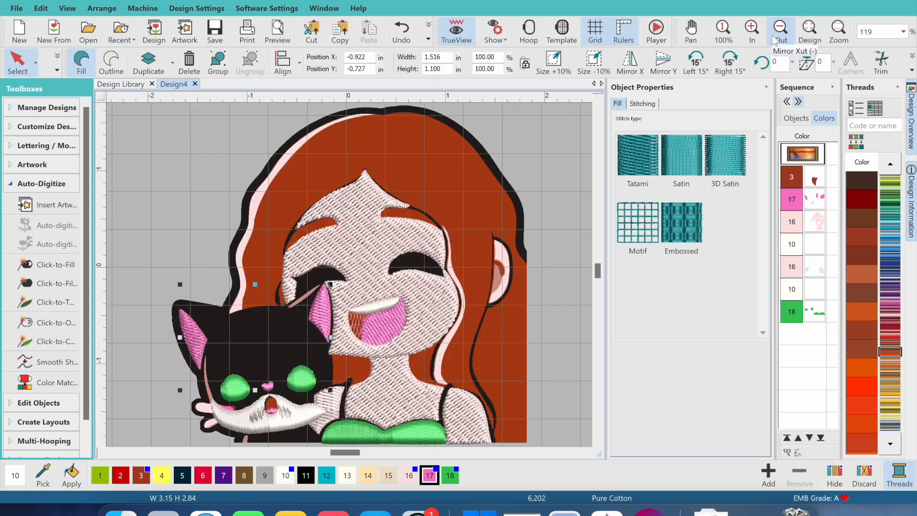
pyautogui.scroll(-2, 587, 268)
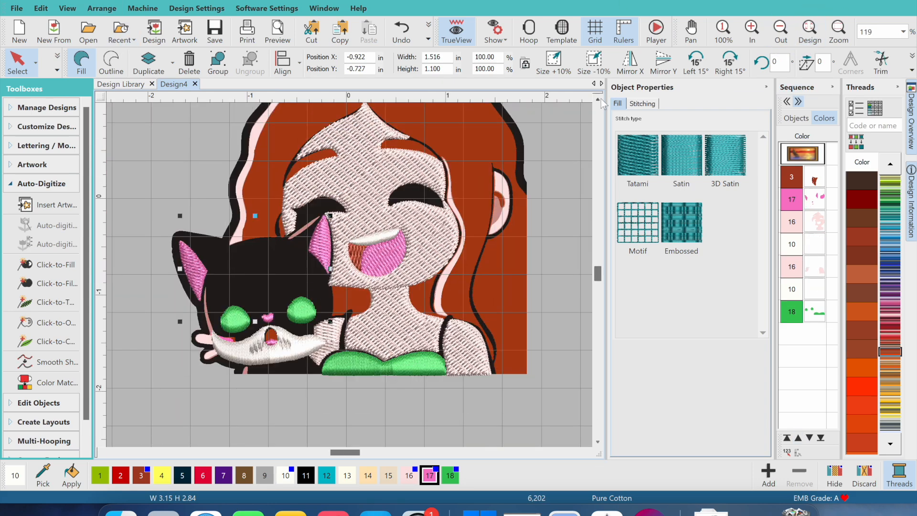
pyautogui.scroll(1, 592, 110)
pyautogui.click(48, 264)
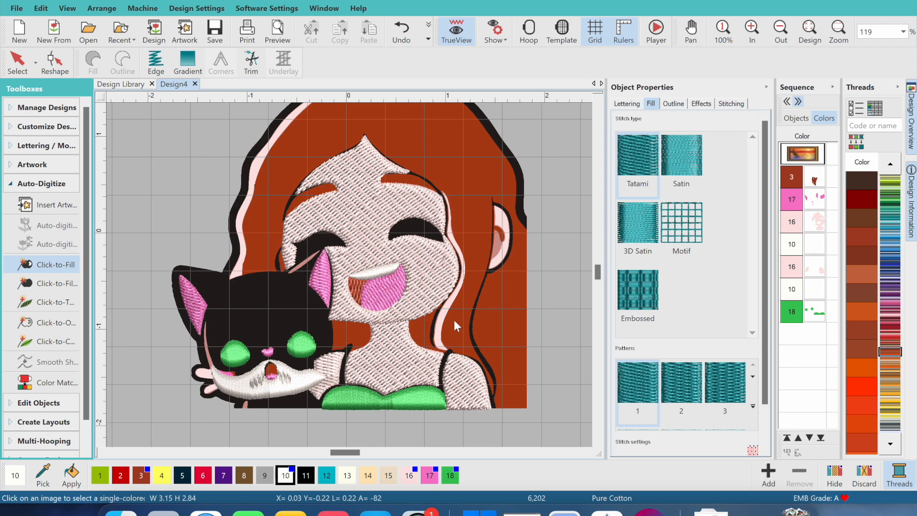
pyautogui.scroll(2, 599, 102)
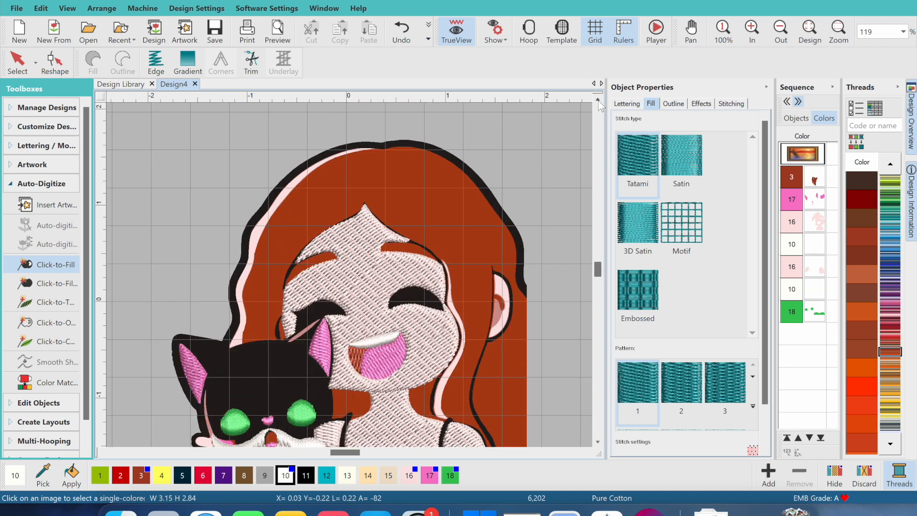
pyautogui.scroll(-2, 597, 448)
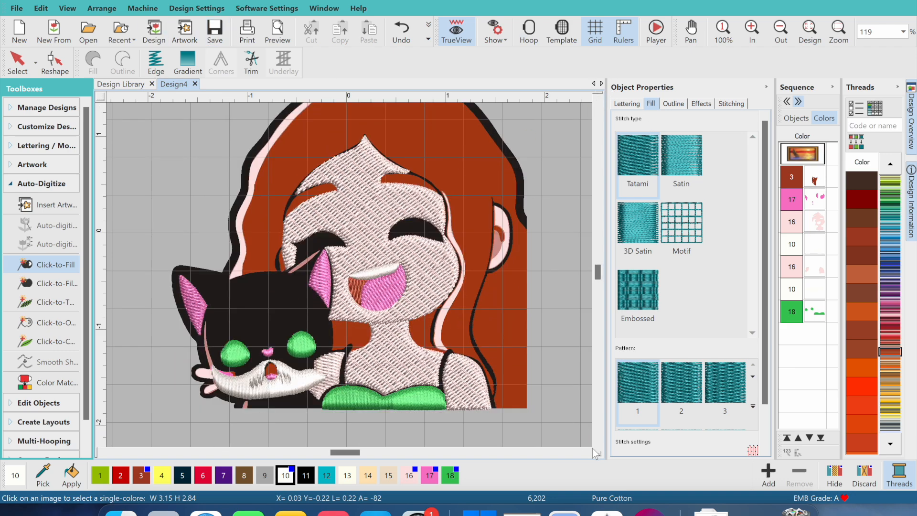
pyautogui.click(586, 451)
pyautogui.click(752, 30)
pyautogui.click(467, 189)
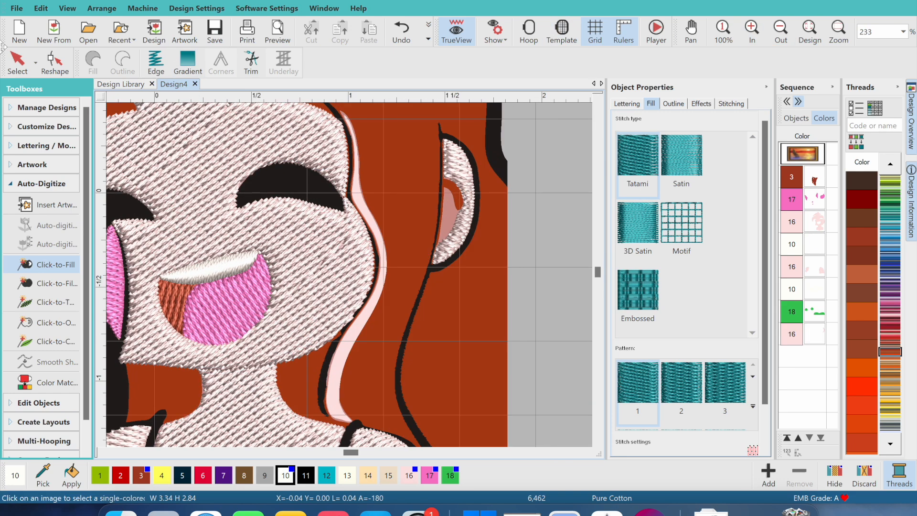
pyautogui.press('Escape')
pyautogui.click(58, 362)
pyautogui.click(530, 242)
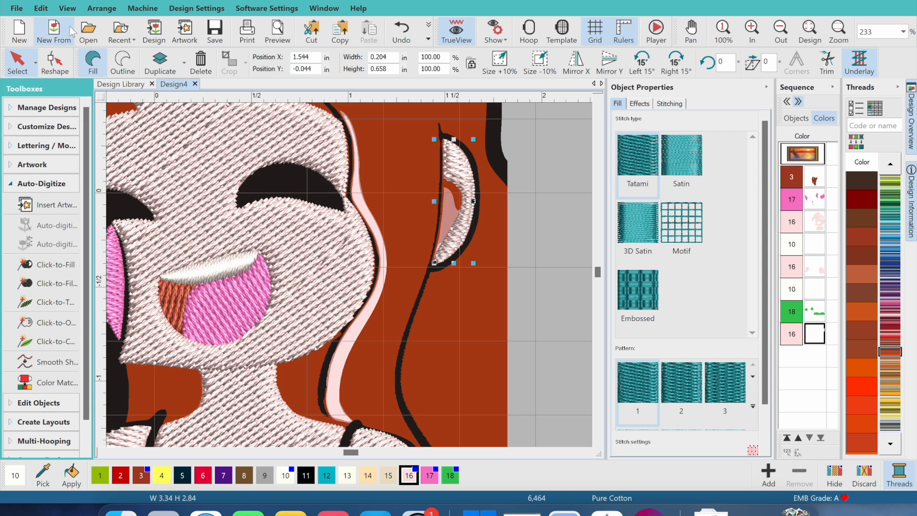
# Reshape the girl's ear fill so its edges extend slightly toward the black outline and inner ear, and set it to Satin
pyautogui.click(57, 56)
pyautogui.moveTo(445, 177); pyautogui.dragTo(442, 180)
pyautogui.moveTo(444, 140); pyautogui.dragTo(441, 137)
pyautogui.moveTo(461, 153); pyautogui.dragTo(475, 179)
pyautogui.moveTo(471, 213); pyautogui.dragTo(450, 230)
pyautogui.moveTo(459, 191); pyautogui.dragTo(457, 193)
pyautogui.moveTo(472, 263); pyautogui.dragTo(473, 263)
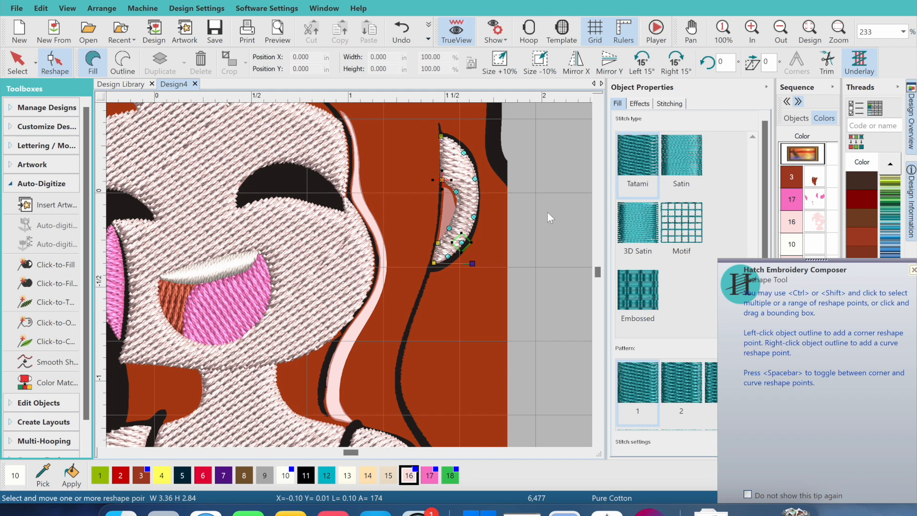
pyautogui.click(681, 167)
# Move the girl's ear fill and the other later light pink fills up the color sequence into the first color 16 block
pyautogui.click(56, 265)
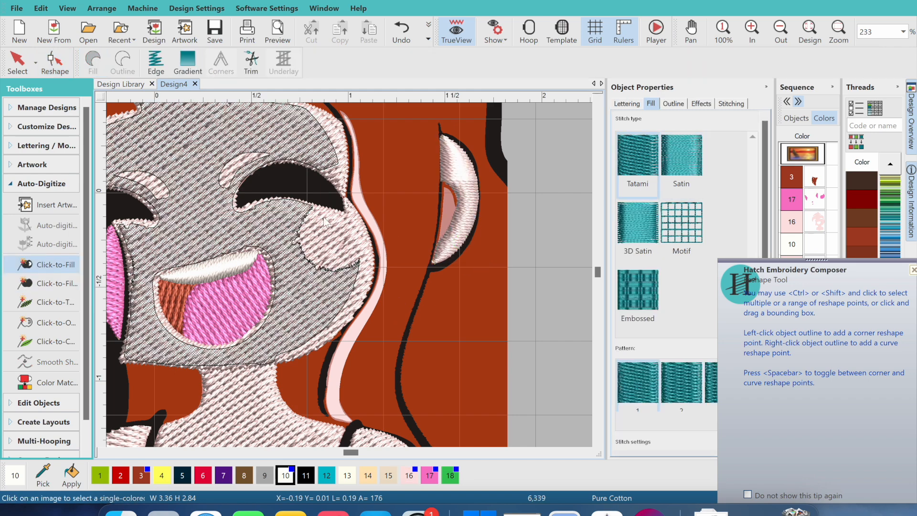
pyautogui.click(799, 338)
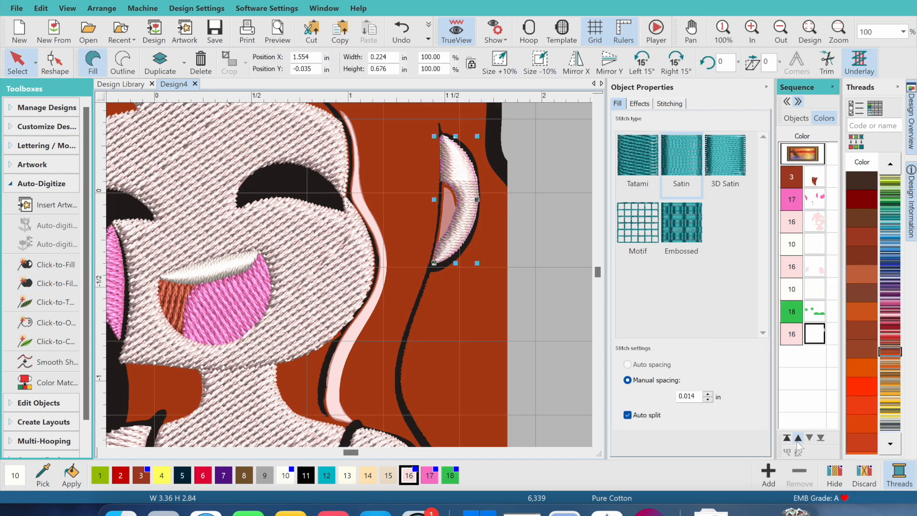
pyautogui.click(798, 441)
pyautogui.click(797, 440)
pyautogui.click(813, 268)
pyautogui.click(799, 437)
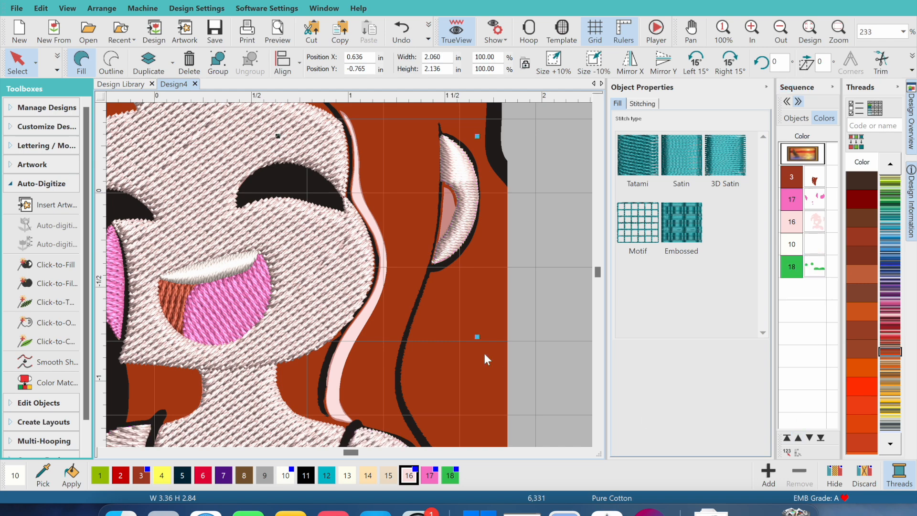
# Create a Tatami fill from the large red-brown area of the girl's hair with Click-to-Fill
pyautogui.click(781, 31)
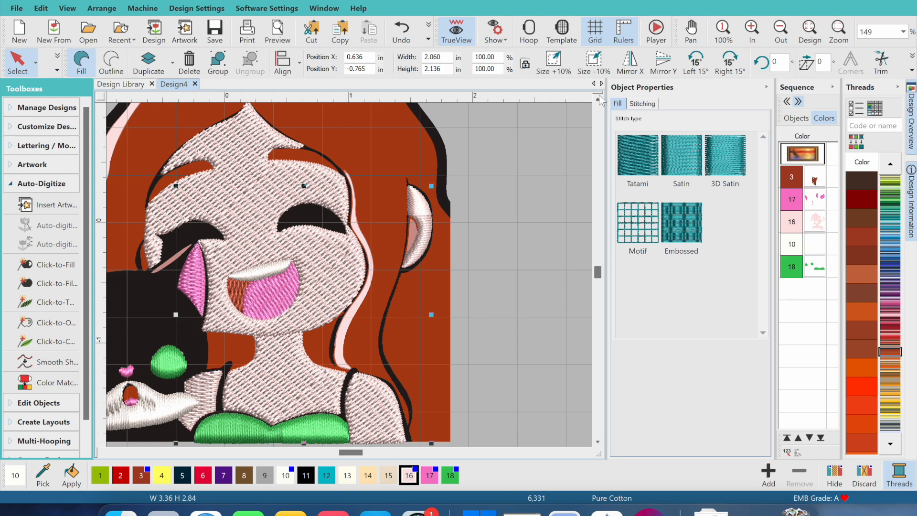
pyautogui.scroll(3, 349, 273)
pyautogui.click(55, 264)
pyautogui.click(372, 138)
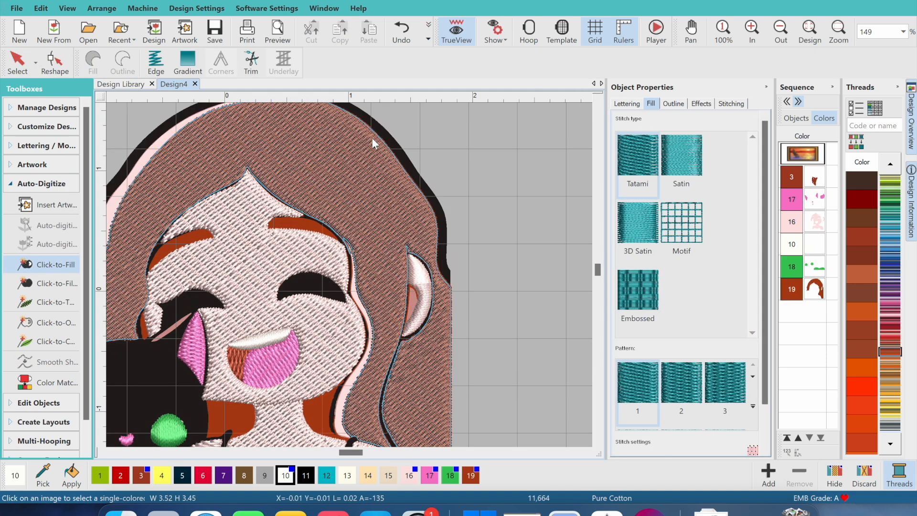
pyautogui.click(101, 451)
pyautogui.click(101, 451)
pyautogui.click(101, 452)
# Smooth the outline of the girl's hair fill and move its lower inner corner toward the face beside the cat's ear
pyautogui.click(57, 61)
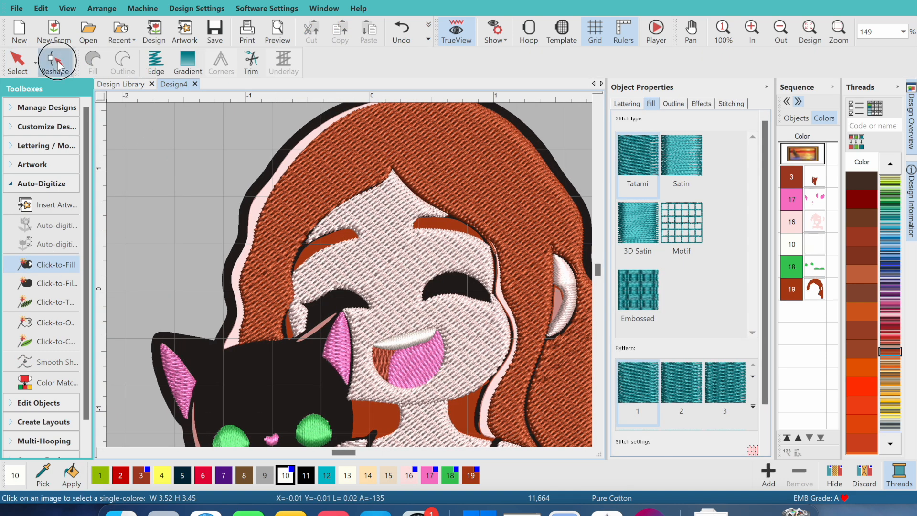
pyautogui.click(48, 362)
pyautogui.click(530, 241)
pyautogui.click(406, 176)
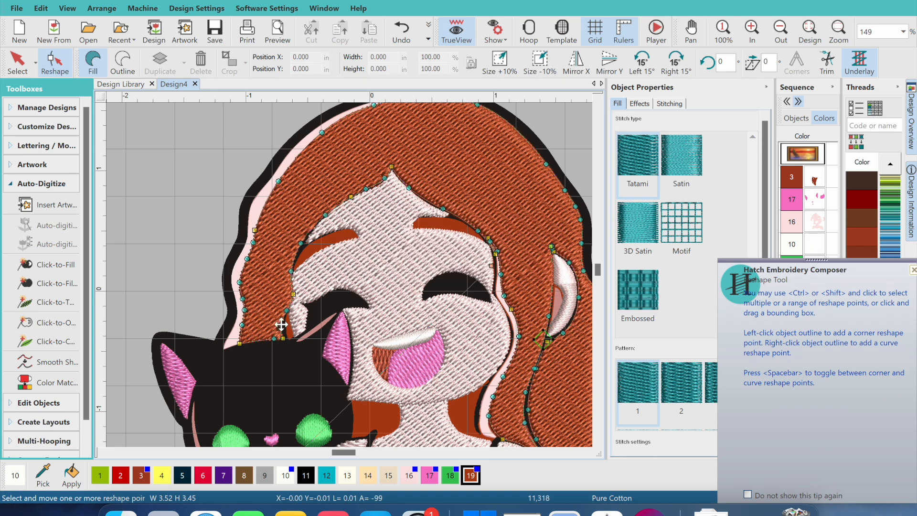
pyautogui.moveTo(288, 340); pyautogui.dragTo(300, 339)
pyautogui.moveTo(280, 328); pyautogui.dragTo(293, 312)
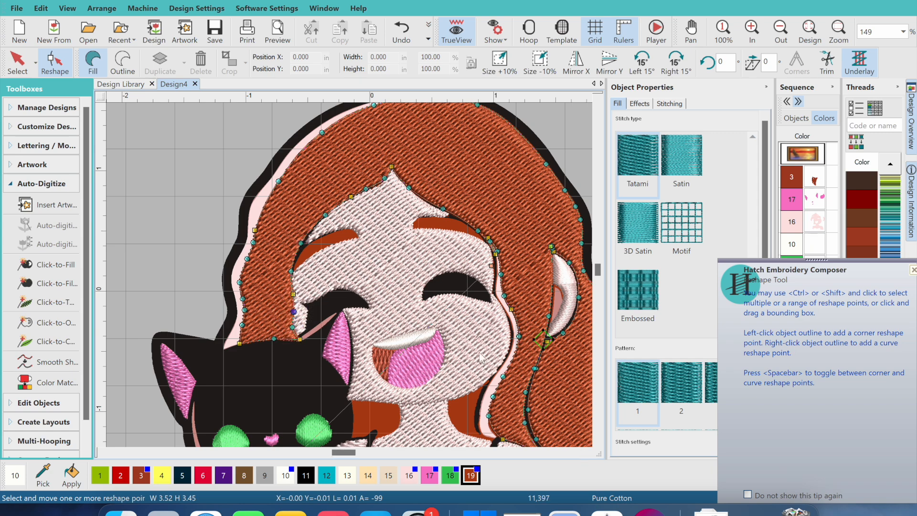
# Extend the hair fill's outer edge toward the black outline, from above the cat's head up to the crown
pyautogui.moveTo(240, 344); pyautogui.dragTo(221, 350)
pyautogui.moveTo(218, 218); pyautogui.dragTo(235, 305)
pyautogui.moveTo(248, 173); pyautogui.dragTo(266, 181)
pyautogui.scroll(3, 325, 236)
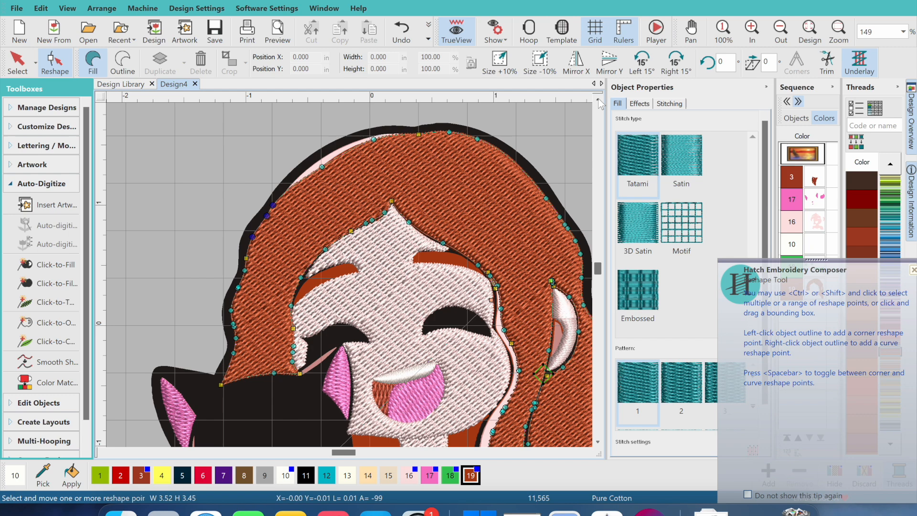
pyautogui.moveTo(324, 236); pyautogui.dragTo(322, 225)
pyautogui.moveTo(375, 206); pyautogui.dragTo(376, 202)
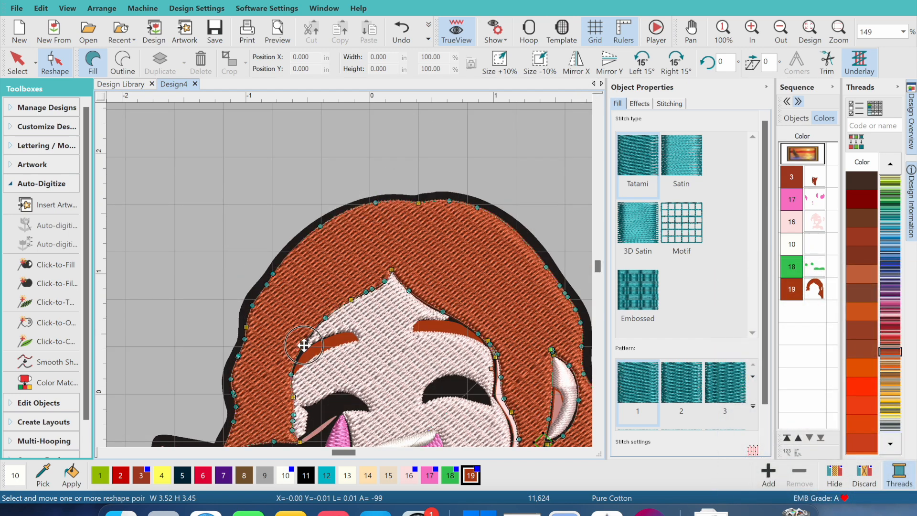
# Delete surplus reshape points and fit the hair fill's inner edge against the face along the ear-side forehead and cheek
pyautogui.scroll(-3, 513, 227)
pyautogui.moveTo(514, 228); pyautogui.dragTo(482, 262)
pyautogui.press('Delete')
pyautogui.rightClick(493, 251)
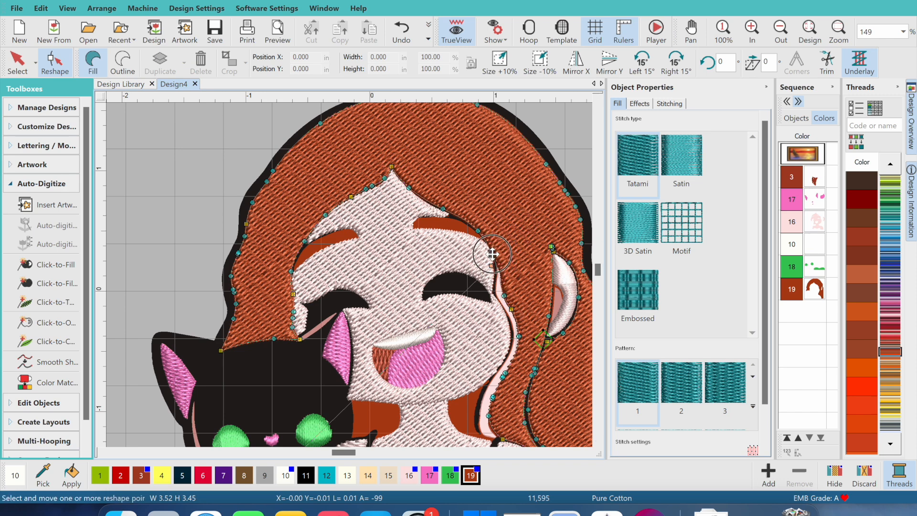
pyautogui.moveTo(505, 297)
pyautogui.mouseDown()
pyautogui.moveTo(497, 270)
pyautogui.moveTo(492, 291)
pyautogui.mouseUp()
pyautogui.moveTo(519, 336); pyautogui.dragTo(479, 428)
pyautogui.press('Delete')
pyautogui.rightClick(501, 366)
# Reshape the hair fill to cover the red-brown area beside the neck and follow the shoulder down to the bottom edge
pyautogui.scroll(-3, 602, 452)
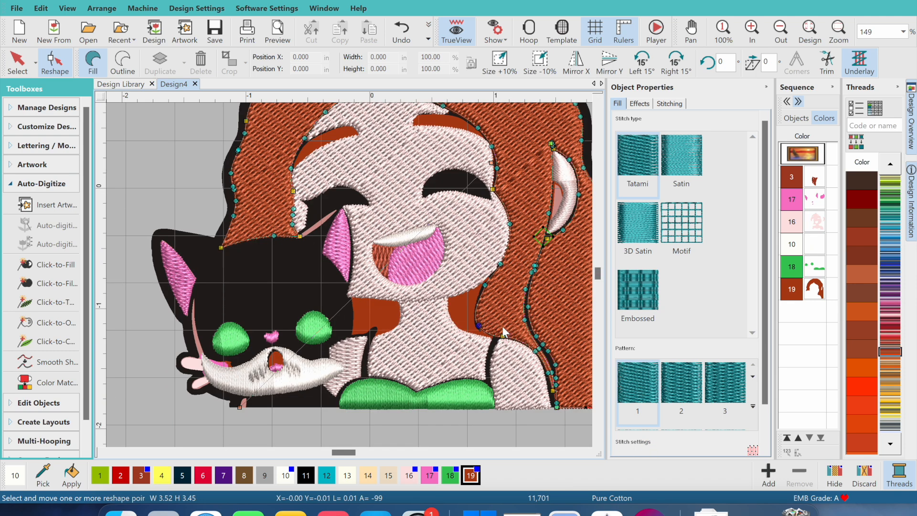
pyautogui.moveTo(483, 286)
pyautogui.mouseDown()
pyautogui.moveTo(448, 298)
pyautogui.moveTo(471, 290)
pyautogui.mouseUp()
pyautogui.moveTo(478, 326)
pyautogui.mouseDown()
pyautogui.moveTo(453, 324)
pyautogui.moveTo(475, 325)
pyautogui.moveTo(469, 334)
pyautogui.mouseUp()
pyautogui.click(501, 338)
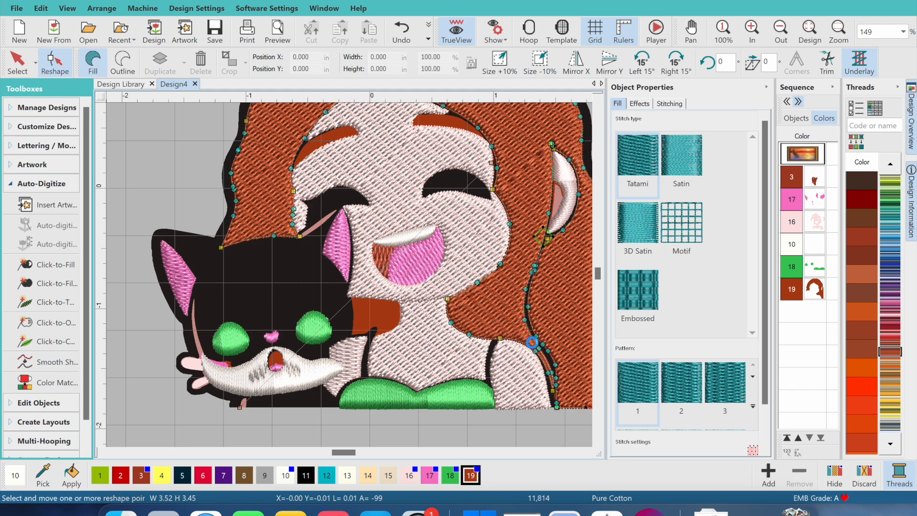
pyautogui.click(544, 350)
pyautogui.moveTo(525, 289); pyautogui.dragTo(527, 291)
pyautogui.moveTo(558, 379); pyautogui.dragTo(556, 403)
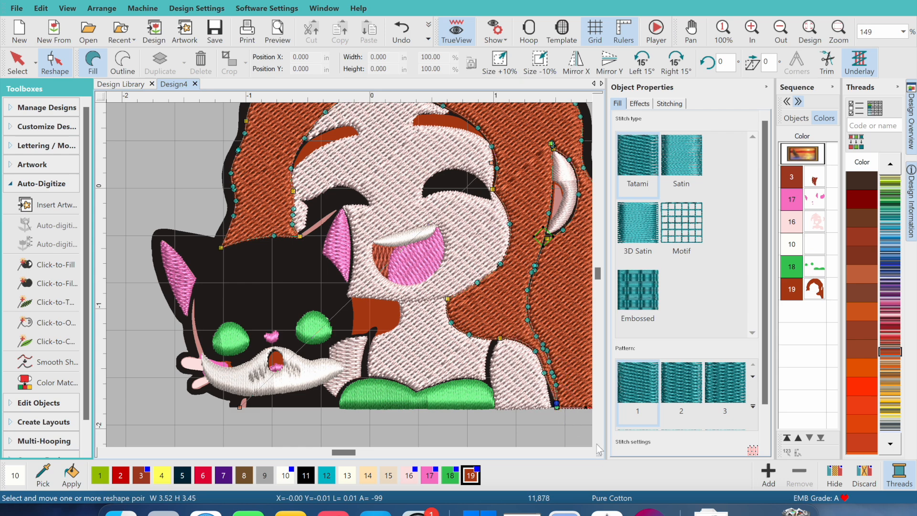
# Reshape the hair fill's edge around the girl's ear so it meets the ear fill
pyautogui.click(587, 453)
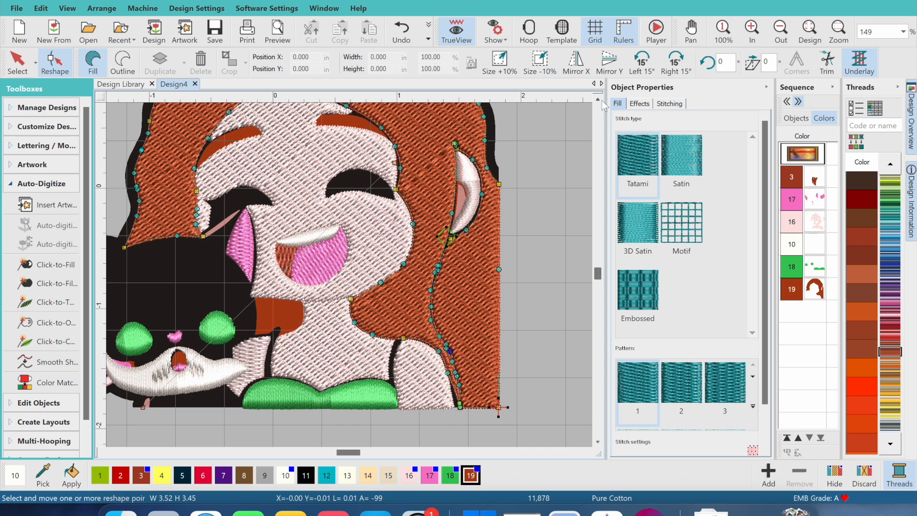
pyautogui.scroll(3, 549, 158)
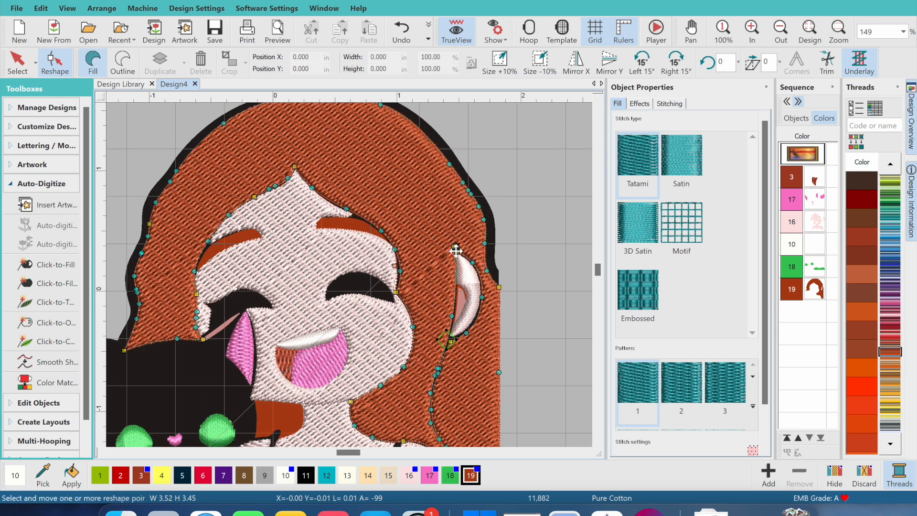
pyautogui.moveTo(453, 249); pyautogui.dragTo(455, 252)
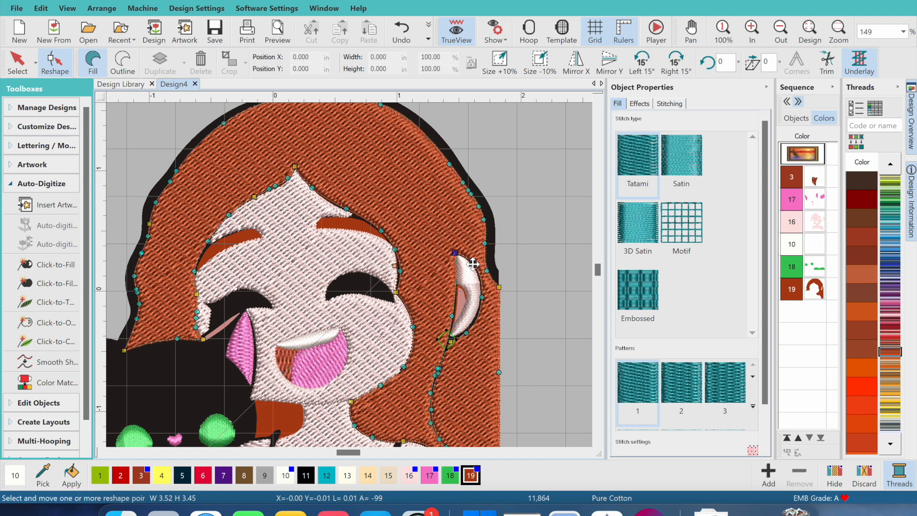
pyautogui.moveTo(482, 298); pyautogui.dragTo(480, 295)
pyautogui.moveTo(466, 333); pyautogui.dragTo(449, 337)
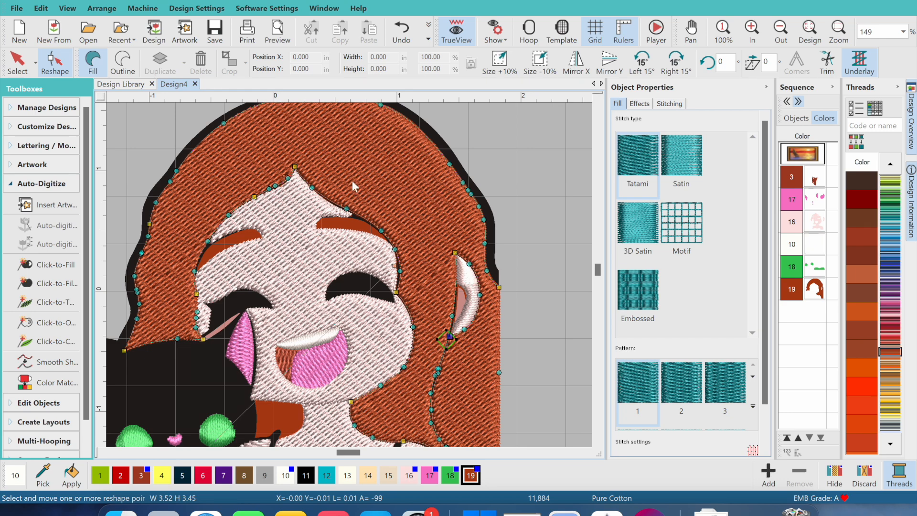
# Create a smoothed Satin fill from the girl's ear-side eyebrow with Click-to-Fill
pyautogui.scroll(-1, 599, 449)
pyautogui.click(73, 265)
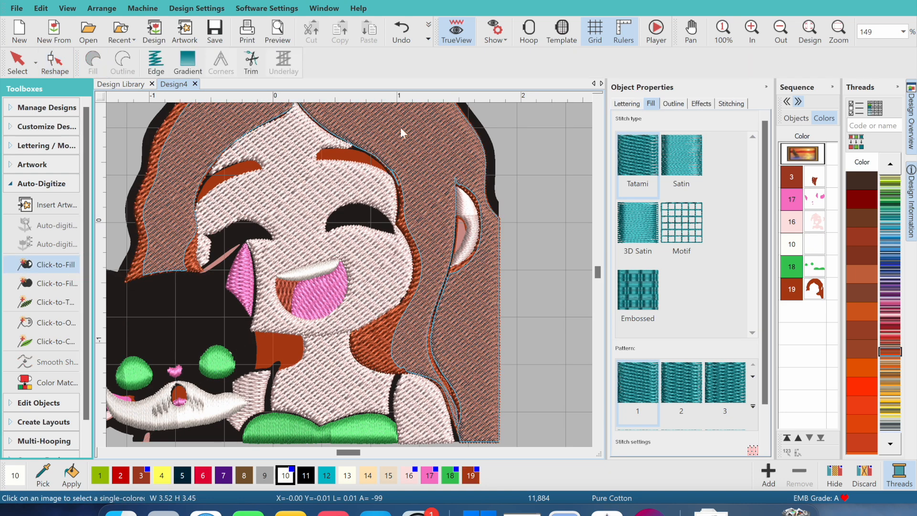
pyautogui.click(354, 155)
pyautogui.click(73, 261)
pyautogui.click(53, 362)
pyautogui.click(528, 239)
# Create a fill from the girl's cat-side eyebrow with Click-to-Fill and smooth its outline
pyautogui.click(70, 268)
pyautogui.click(252, 168)
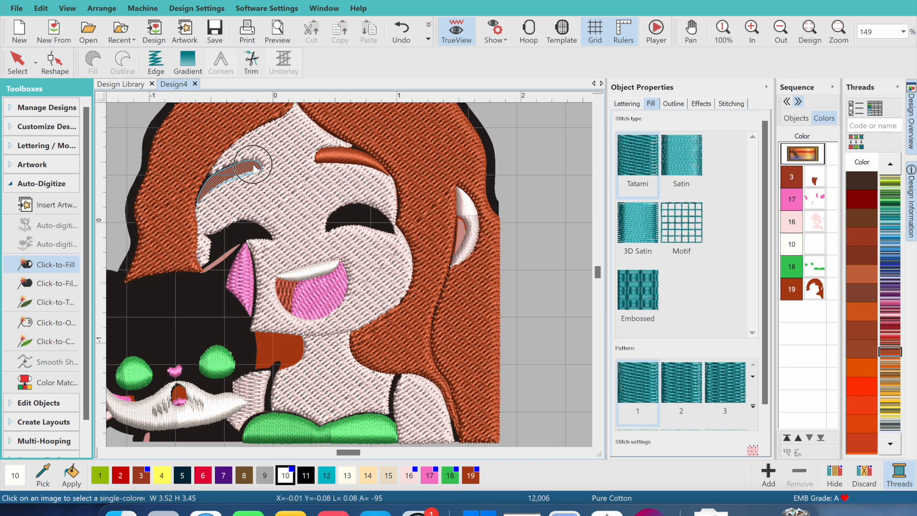
pyautogui.click(20, 63)
pyautogui.click(50, 362)
pyautogui.click(529, 236)
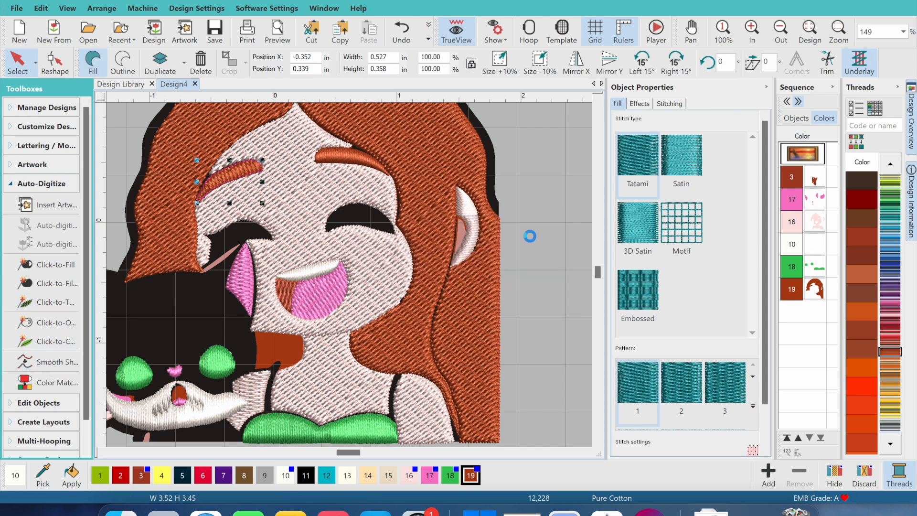
# Set the cat-side eyebrow fill to Satin and adjust its stitch angle, undoing the stray corner move
pyautogui.click(60, 64)
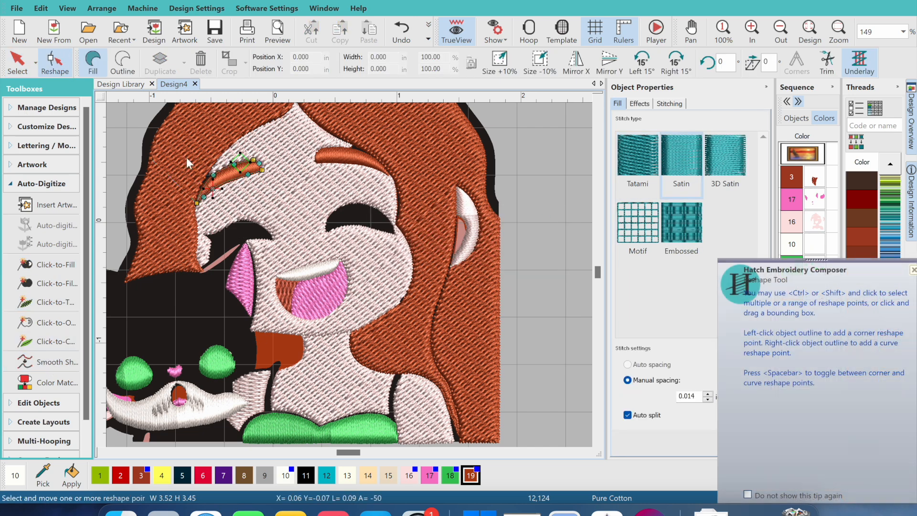
pyautogui.moveTo(153, 159); pyautogui.dragTo(157, 156)
pyautogui.moveTo(197, 205); pyautogui.dragTo(195, 202)
pyautogui.click(403, 35)
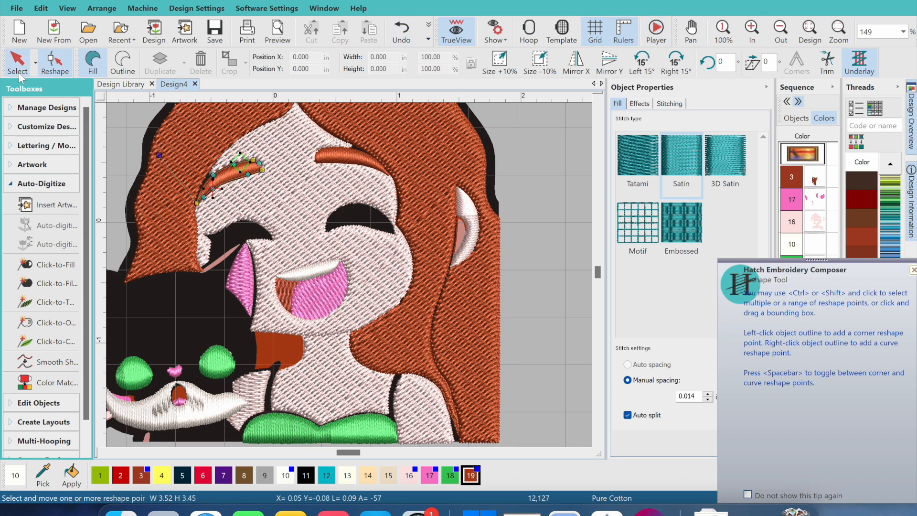
# Select the girl's light pink face fill for reshaping and smooth its outline
pyautogui.click(56, 264)
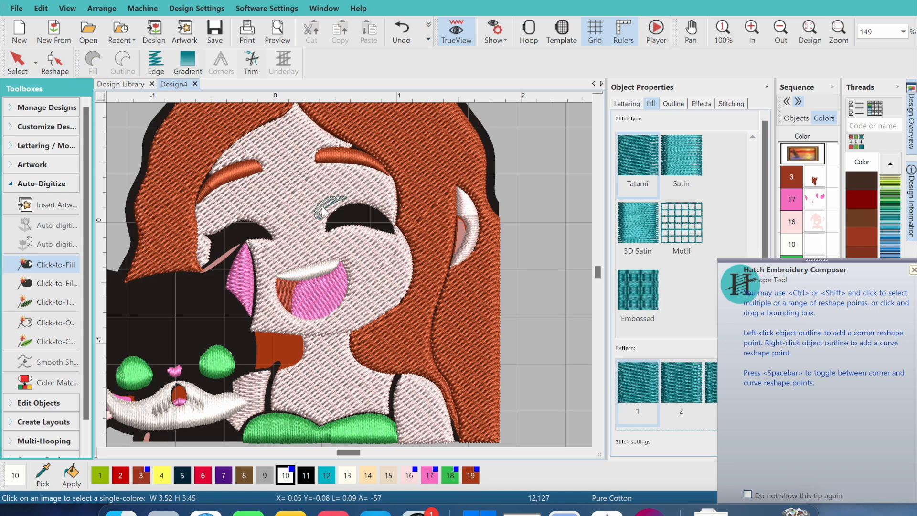
pyautogui.click(599, 99)
pyautogui.click(599, 100)
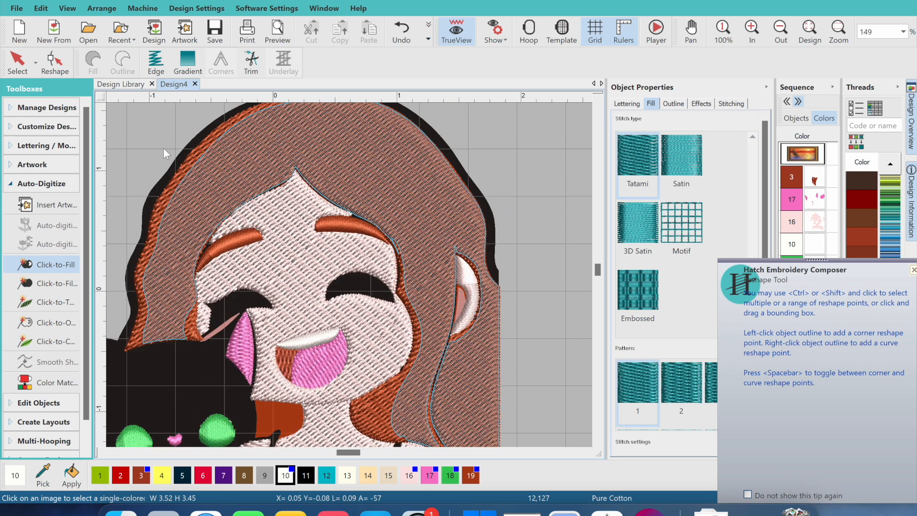
pyautogui.click(18, 62)
pyautogui.click(282, 248)
pyautogui.click(57, 63)
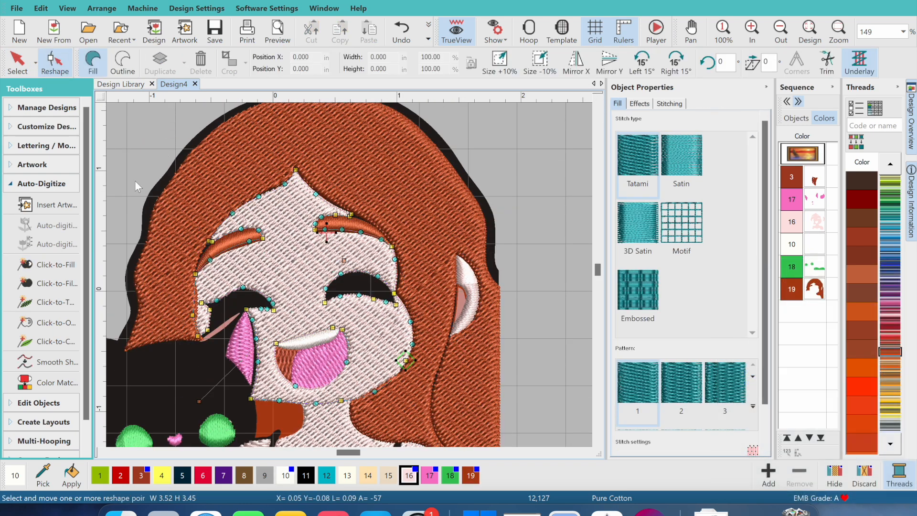
pyautogui.click(56, 361)
pyautogui.click(526, 240)
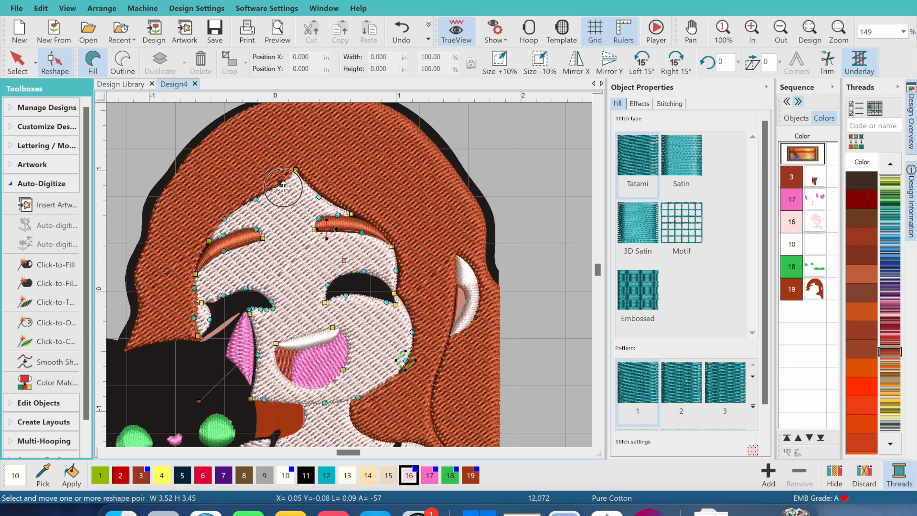
# Extend the face fill under the hair at the forehead peak and under the ear-side eyebrow
pyautogui.moveTo(296, 169); pyautogui.dragTo(297, 157)
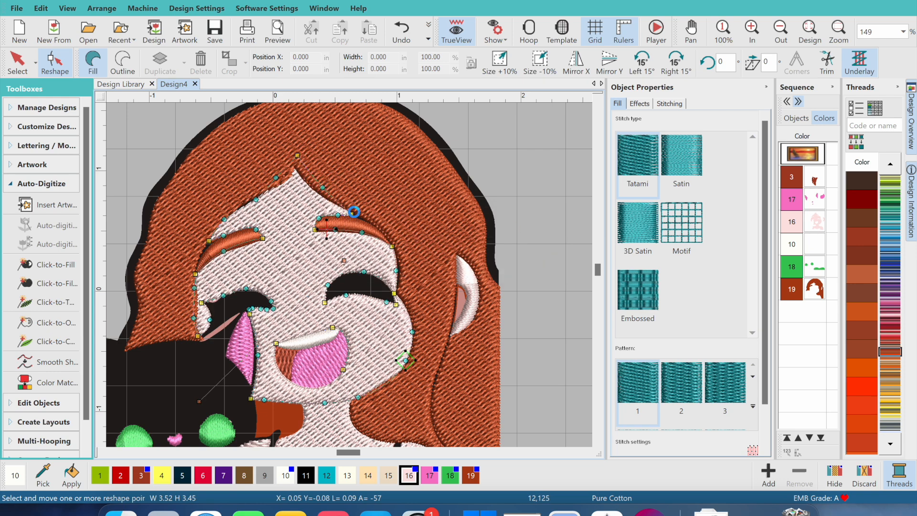
pyautogui.moveTo(353, 216); pyautogui.dragTo(375, 220)
pyautogui.press('space')
pyautogui.click(387, 235)
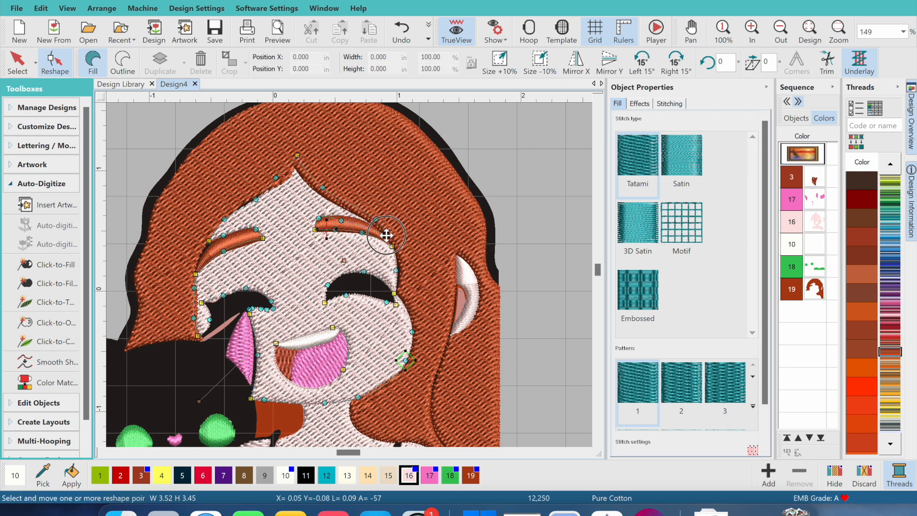
pyautogui.moveTo(320, 220); pyautogui.dragTo(328, 221)
pyautogui.moveTo(315, 229); pyautogui.dragTo(342, 225)
# Reshape the face fill's ear-side edge to overlap the hair along the temple, eye corner and cheek
pyautogui.moveTo(392, 247); pyautogui.dragTo(395, 297)
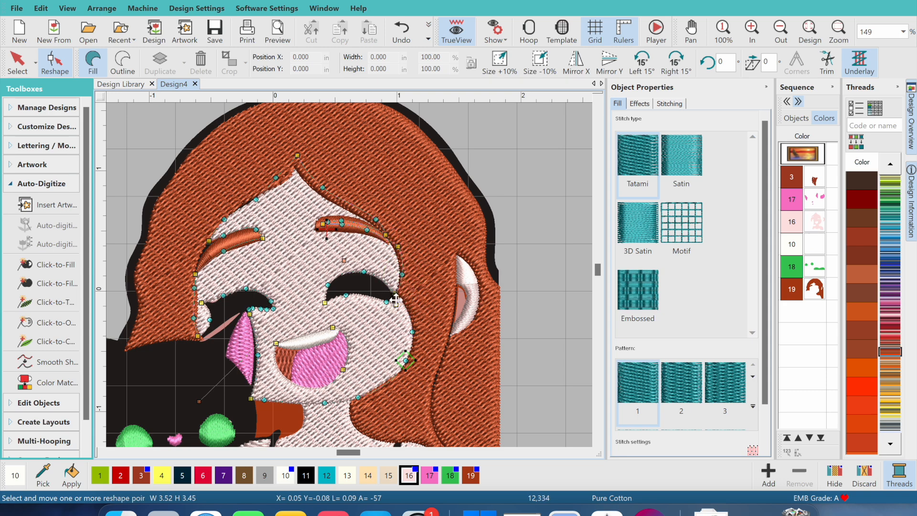
pyautogui.moveTo(403, 302); pyautogui.dragTo(404, 297)
pyautogui.moveTo(412, 332); pyautogui.dragTo(416, 339)
pyautogui.click(394, 296)
pyautogui.press('Delete')
pyautogui.moveTo(404, 299)
pyautogui.mouseDown()
pyautogui.moveTo(400, 287)
pyautogui.moveTo(394, 296)
pyautogui.mouseUp()
pyautogui.click(404, 281)
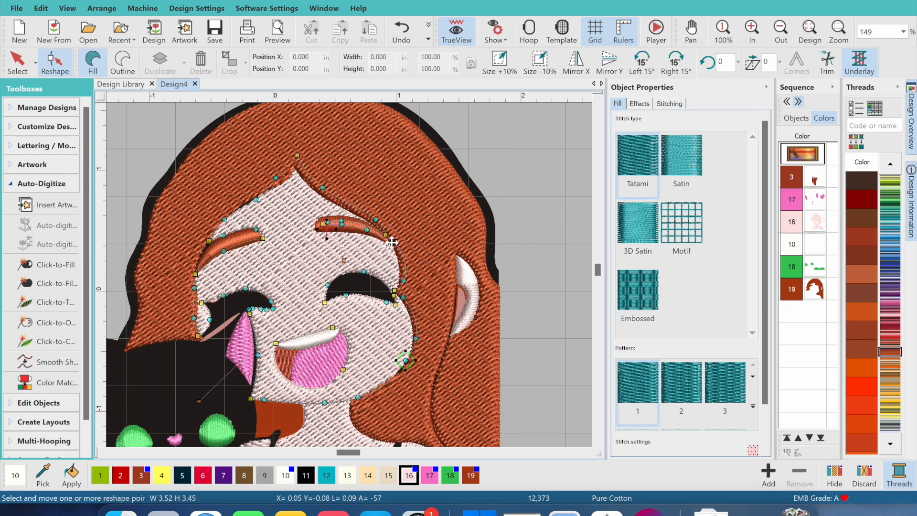
pyautogui.moveTo(408, 360); pyautogui.dragTo(409, 367)
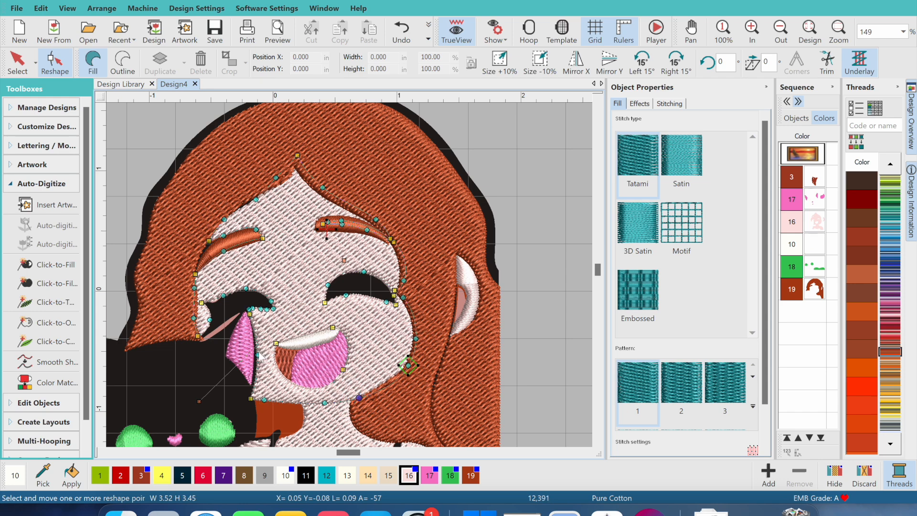
# Extend the face fill under the cat-side eyebrow and under the hair along that side's hairline and temple
pyautogui.moveTo(209, 243)
pyautogui.mouseDown()
pyautogui.moveTo(202, 254)
pyautogui.moveTo(226, 243)
pyautogui.mouseUp()
pyautogui.moveTo(256, 200); pyautogui.dragTo(253, 192)
pyautogui.moveTo(256, 229); pyautogui.dragTo(199, 272)
pyautogui.click(196, 262)
pyautogui.click(201, 284)
pyautogui.moveTo(195, 319); pyautogui.dragTo(196, 340)
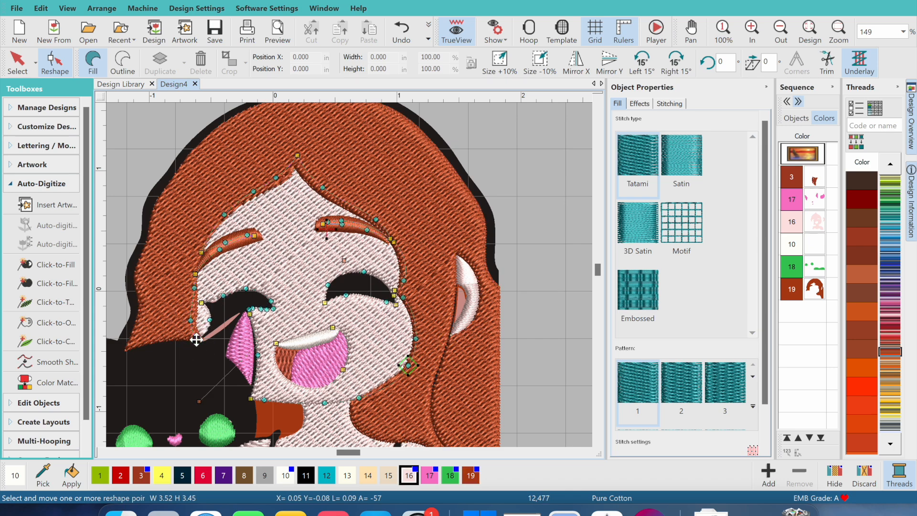
pyautogui.click(17, 62)
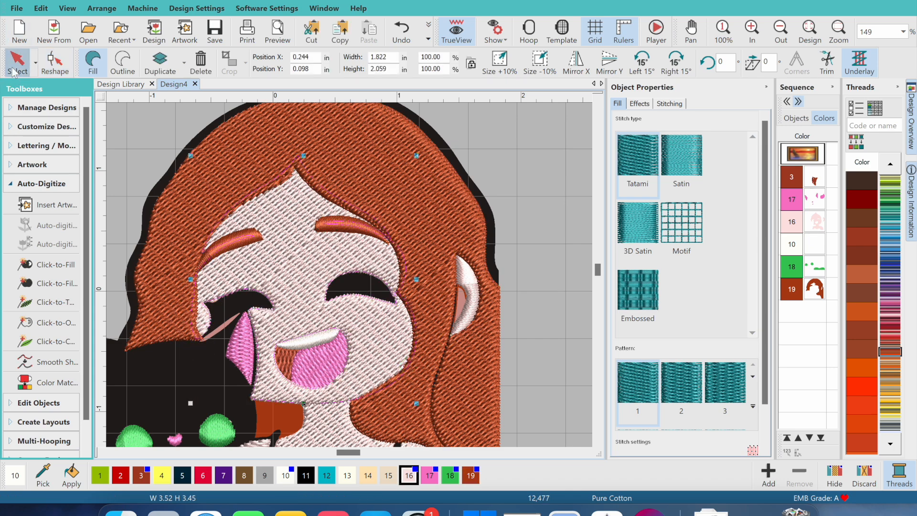
# Try to create a fill from the girl's black ear-side closed eye with Click-to-Fill and undo it
pyautogui.click(42, 268)
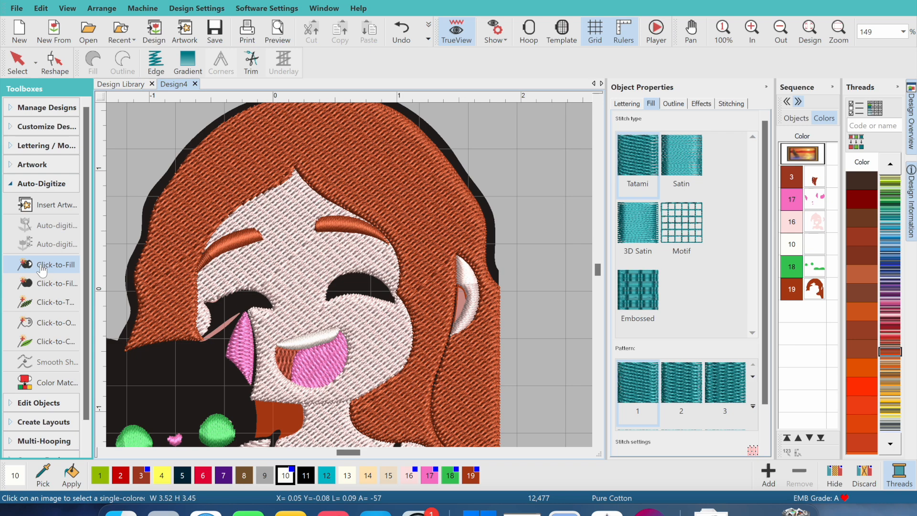
pyautogui.click(597, 98)
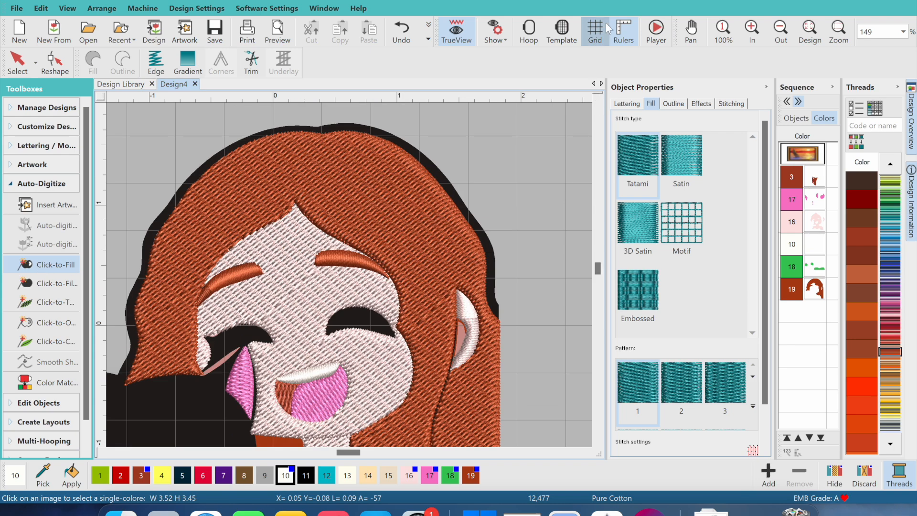
pyautogui.click(597, 443)
pyautogui.click(597, 444)
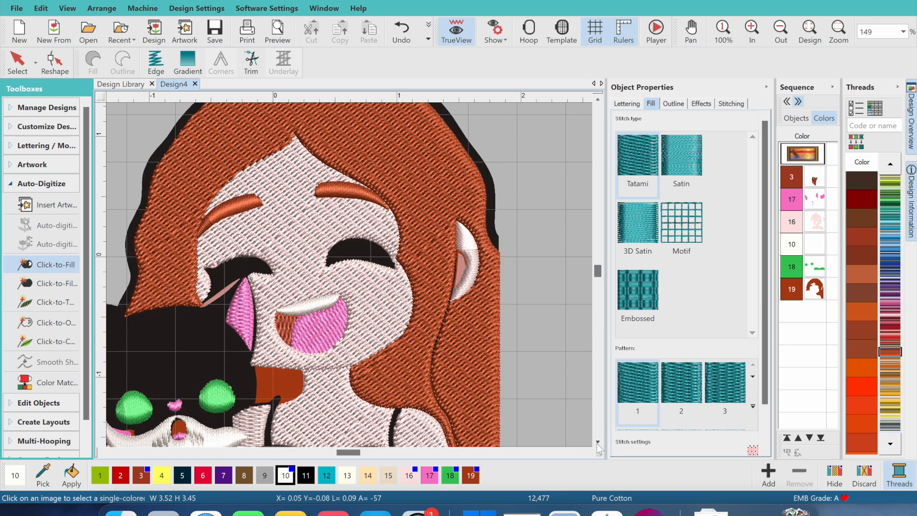
pyautogui.click(340, 255)
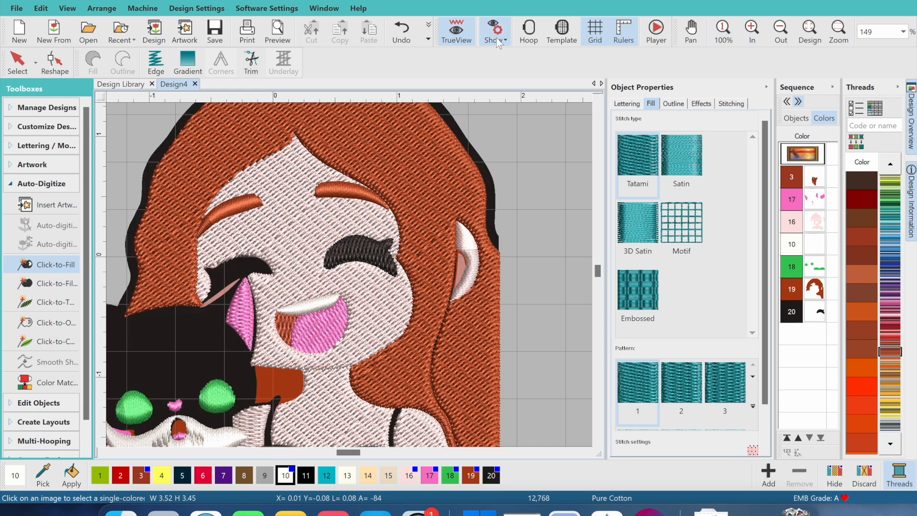
pyautogui.click(401, 32)
# Create a fill from the crease above the girl's cat-side eye with Click-to-Fill and switch to Canva to view the original artwork
pyautogui.click(285, 248)
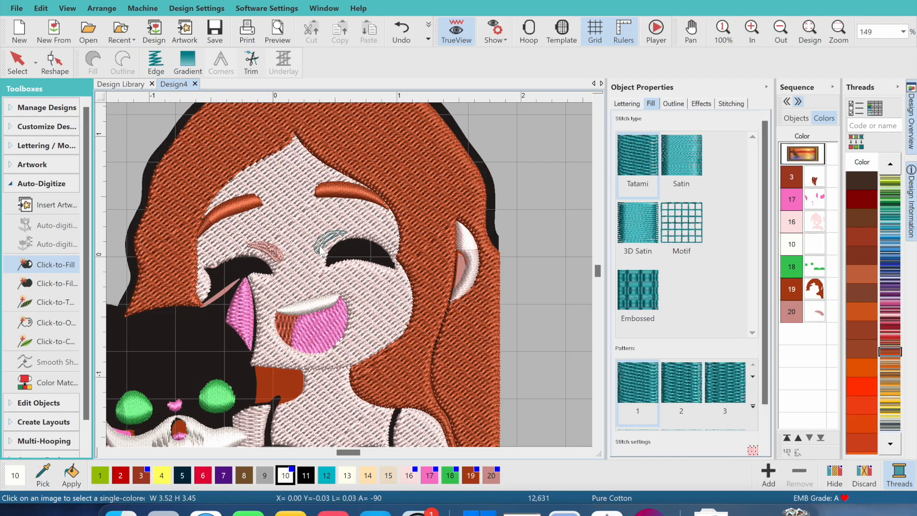
pyautogui.hotkey('ctrl', 'Up')
pyautogui.click(513, 20)
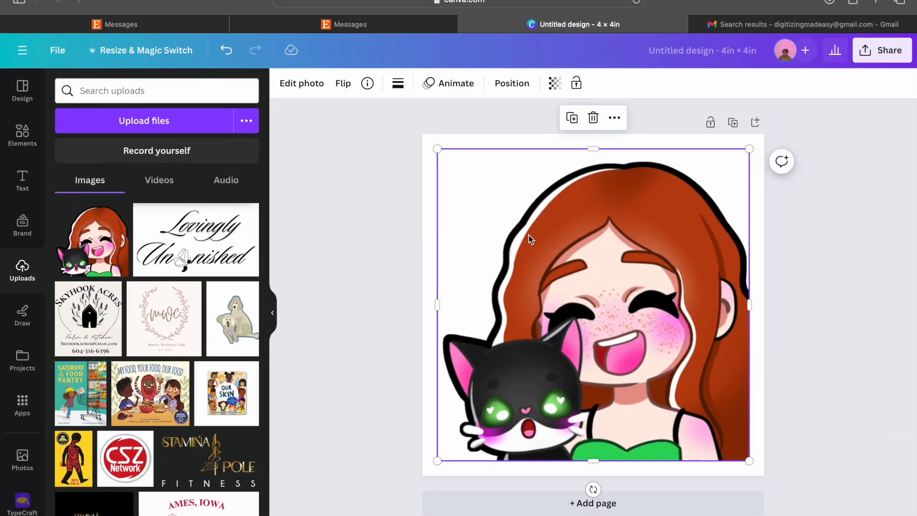
# Switch back to Hatch Embroidery, undo the last fill, and create fills from the creases above both of the girl's eyes with Click-to-Fill
pyautogui.hotkey('ctrl', 'Up')
pyautogui.click(405, 29)
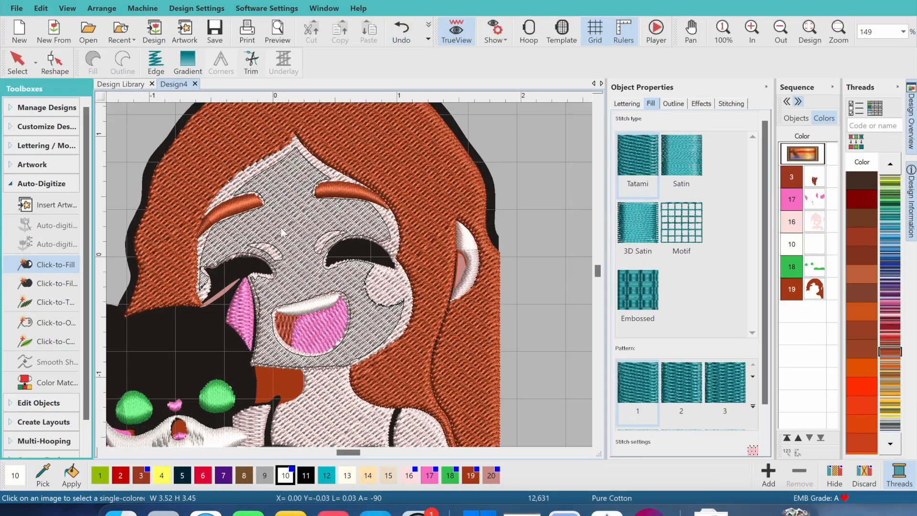
pyautogui.hotkey('ctrl', 'z')
pyautogui.click(276, 261)
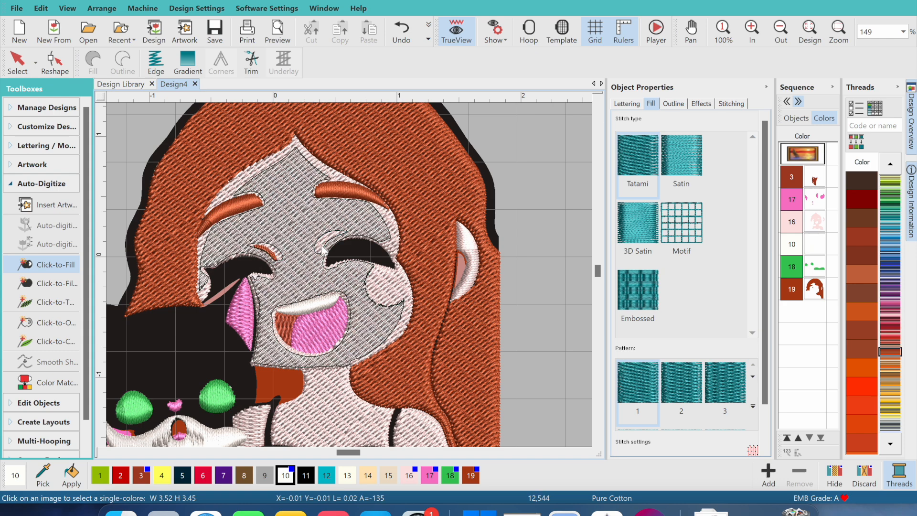
pyautogui.click(321, 243)
# Recolor the crease fill above the girl's ear-side eye to black thread 11 and smooth its shape
pyautogui.click(17, 60)
pyautogui.click(306, 475)
pyautogui.click(57, 361)
pyautogui.click(529, 240)
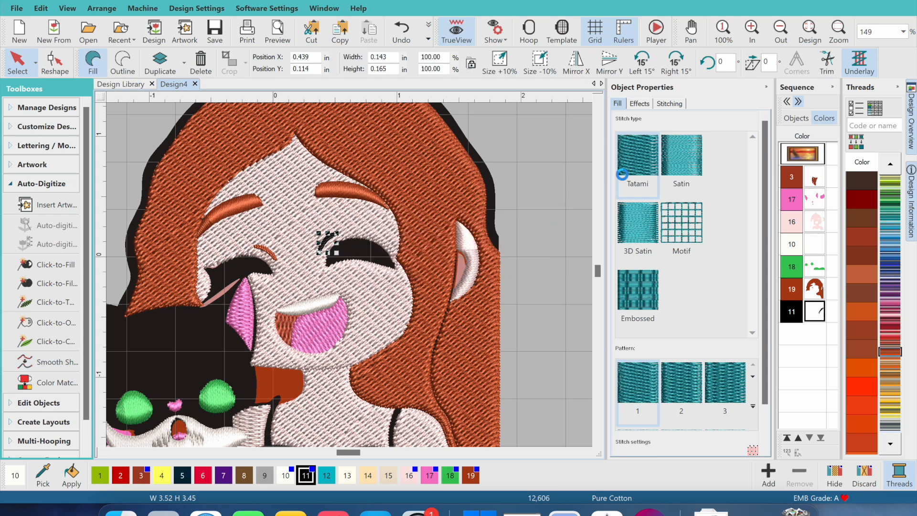
# Smooth the cat-side crease fill with a precision of 0.010 in, recolor it to black thread 11, and open it for reshaping
pyautogui.click(69, 368)
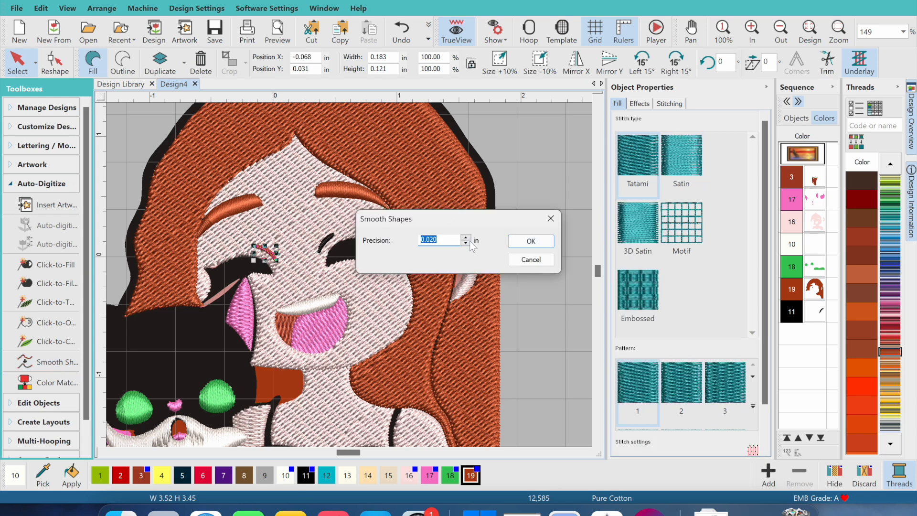
pyautogui.write('0.010')
pyautogui.press('Return')
pyautogui.click(305, 475)
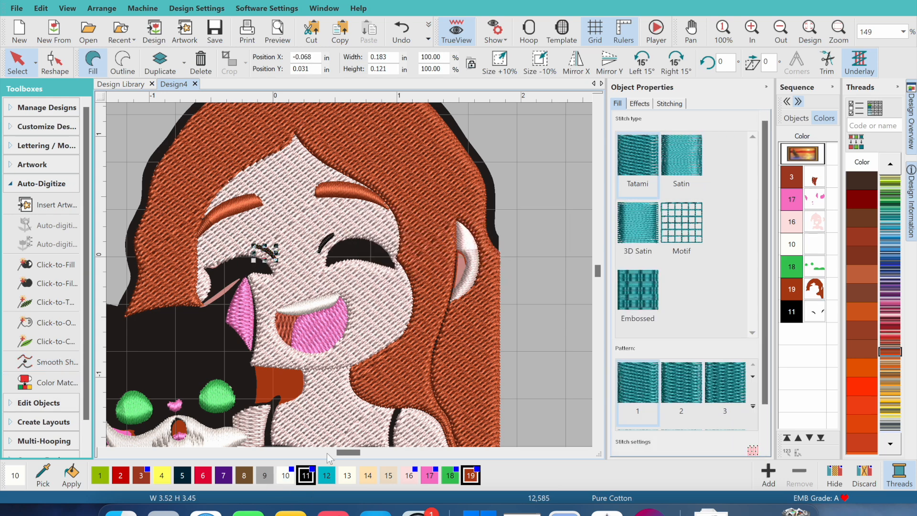
pyautogui.click(55, 62)
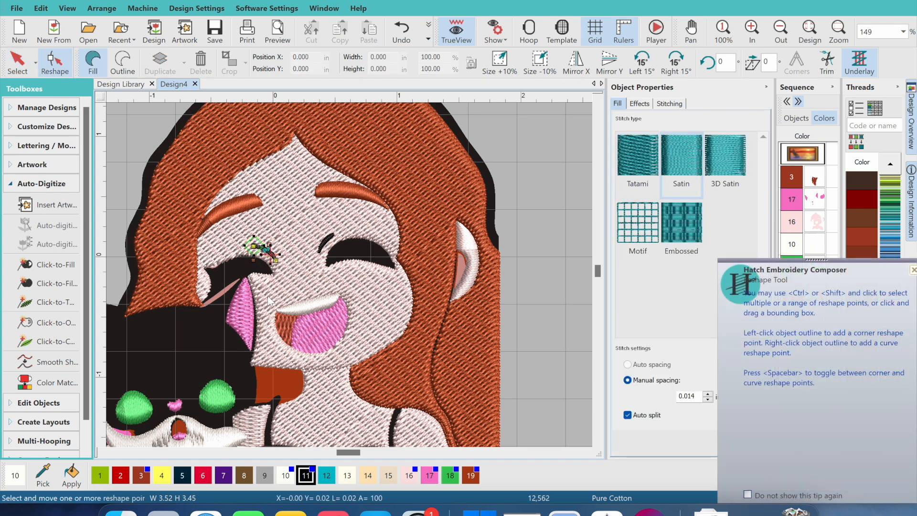
# Create a fill from the hair patch between the cat and the girl's neck with Click-to-Fill and smooth its shape
pyautogui.click(56, 265)
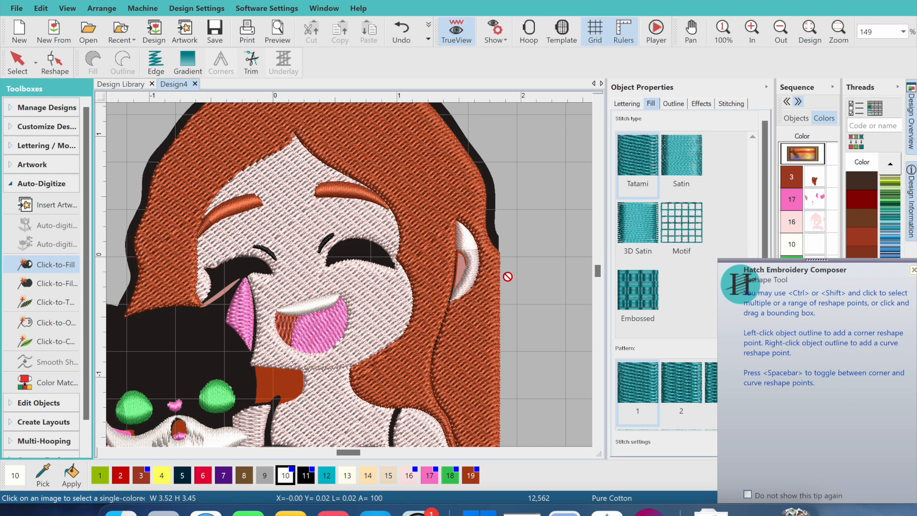
pyautogui.click(598, 100)
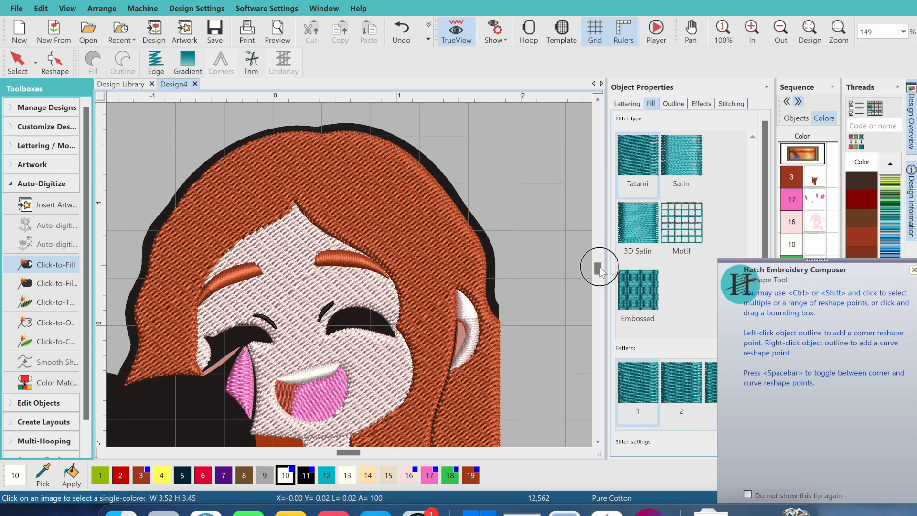
pyautogui.moveTo(599, 267); pyautogui.dragTo(600, 271)
pyautogui.click(304, 332)
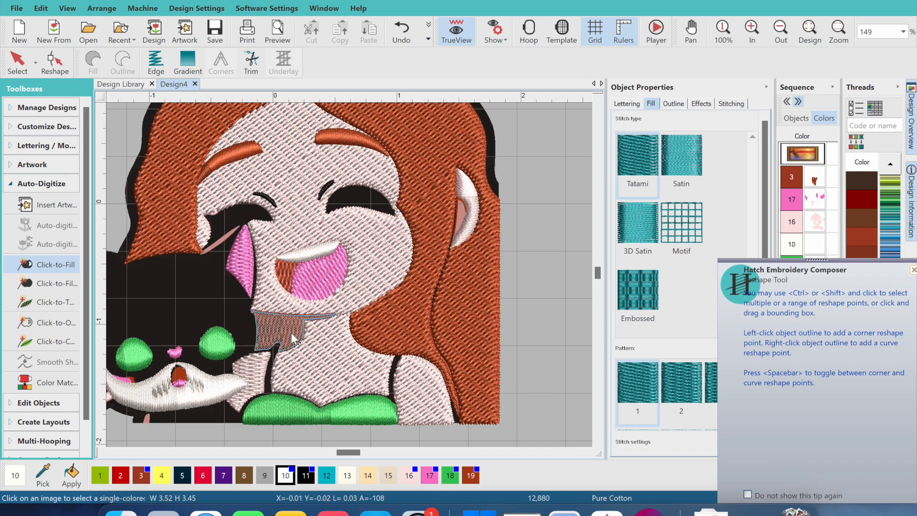
pyautogui.click(23, 72)
pyautogui.click(39, 366)
pyautogui.click(519, 247)
# Reshape the hair patch fill beside the neck by removing the thin sliver running along the chin
pyautogui.click(65, 70)
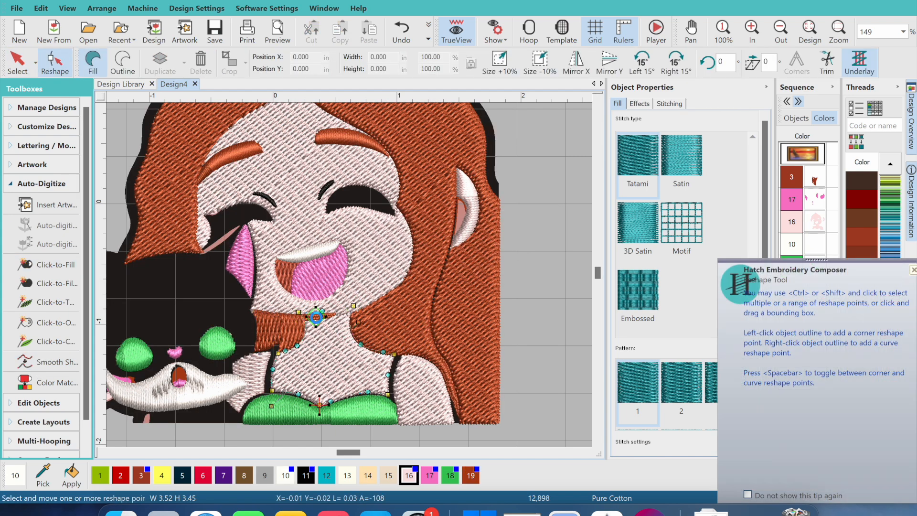
pyautogui.click(343, 344)
pyautogui.moveTo(343, 344); pyautogui.dragTo(279, 315)
pyautogui.moveTo(304, 314); pyautogui.dragTo(260, 352)
pyautogui.press('Delete')
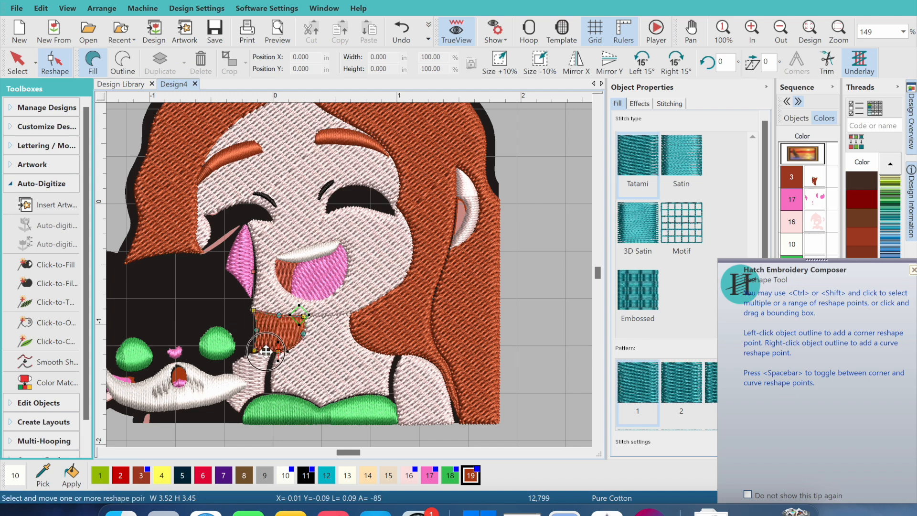
# Create a fill from the black cat and connected outlines with Click-to-Fill and smooth its shape
pyautogui.click(53, 265)
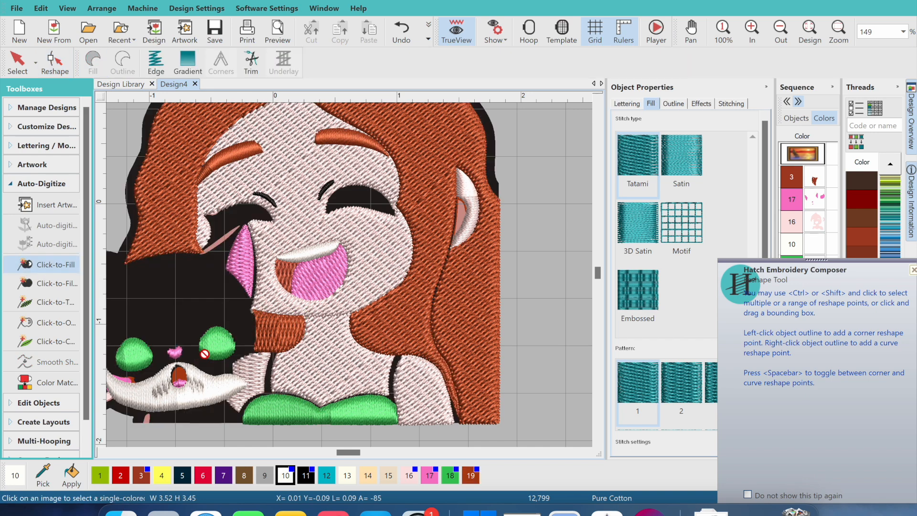
pyautogui.click(104, 453)
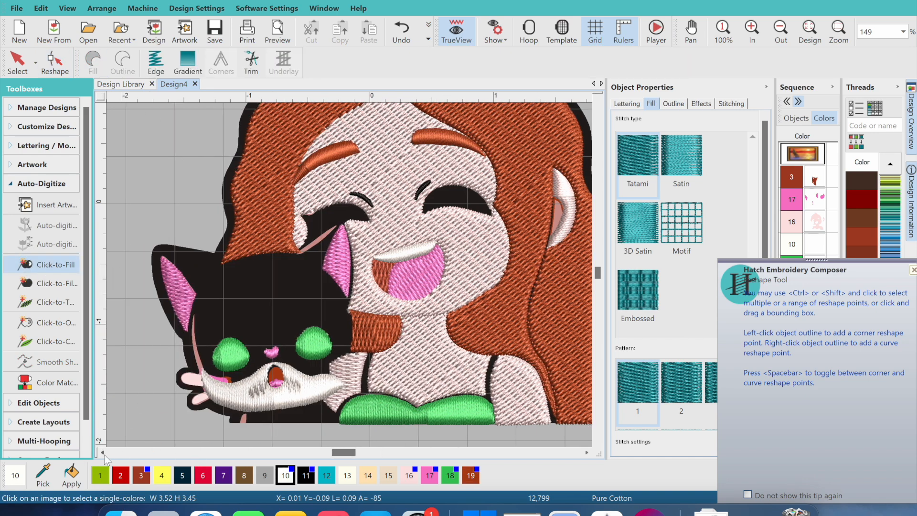
pyautogui.click(275, 289)
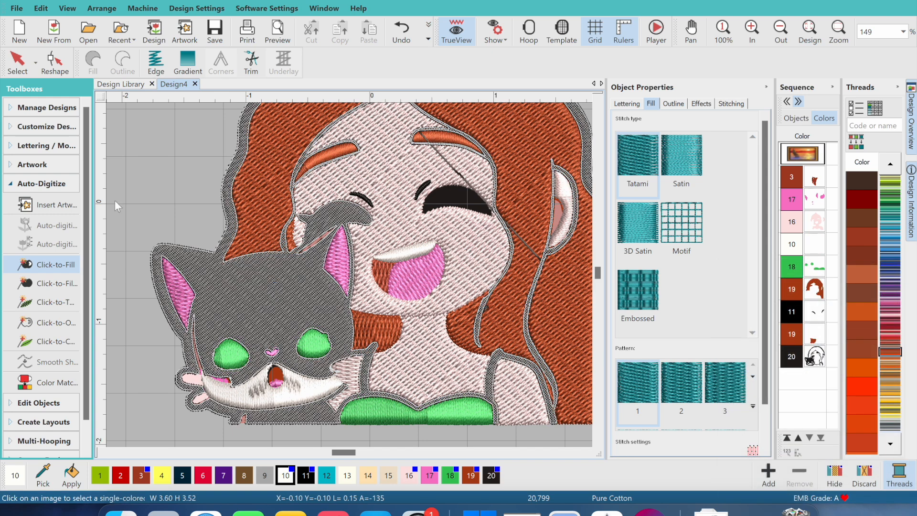
pyautogui.click(18, 63)
pyautogui.click(61, 363)
pyautogui.click(541, 242)
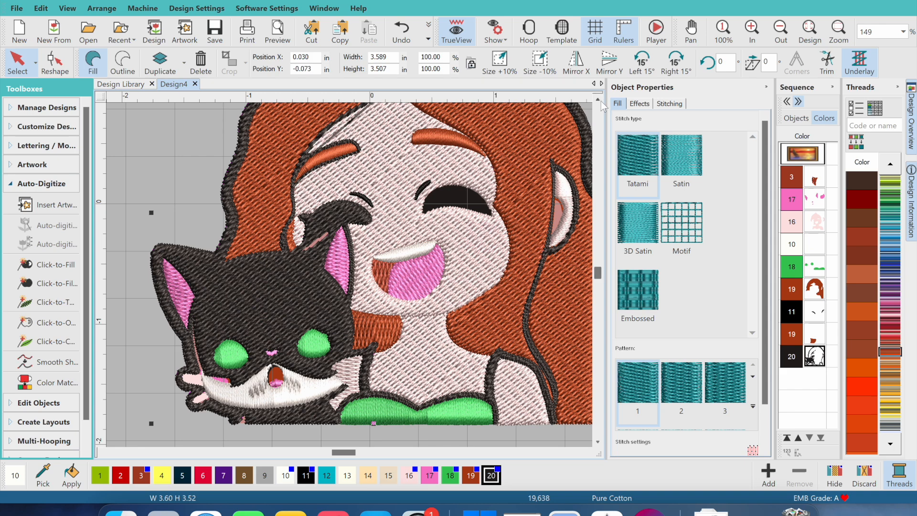
# Cut the black fill with the Knife where the cat-side face outline meets the cat's head, and delete the face outline piece
pyautogui.scroll(3, 597, 105)
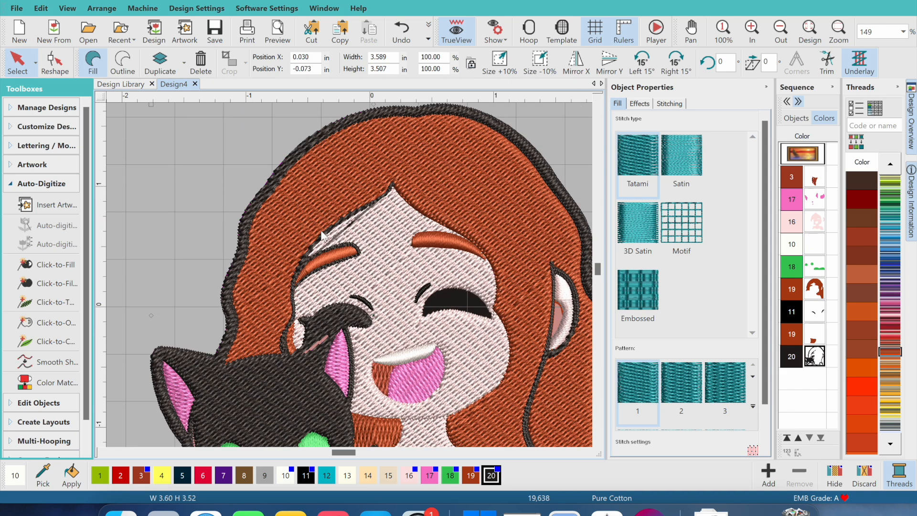
pyautogui.click(17, 61)
pyautogui.click(39, 402)
pyautogui.click(45, 281)
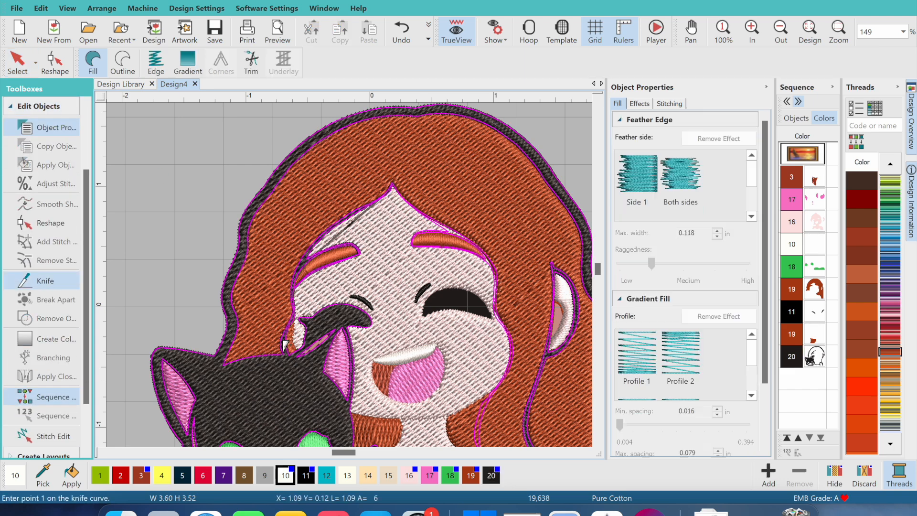
pyautogui.doubleClick(753, 26)
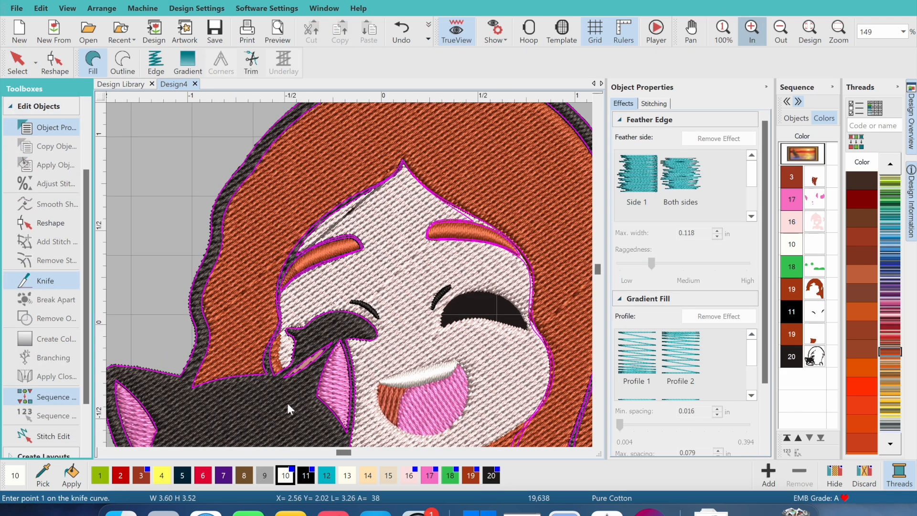
pyautogui.click(255, 399)
pyautogui.click(244, 400)
pyautogui.press('Return')
pyautogui.click(9, 71)
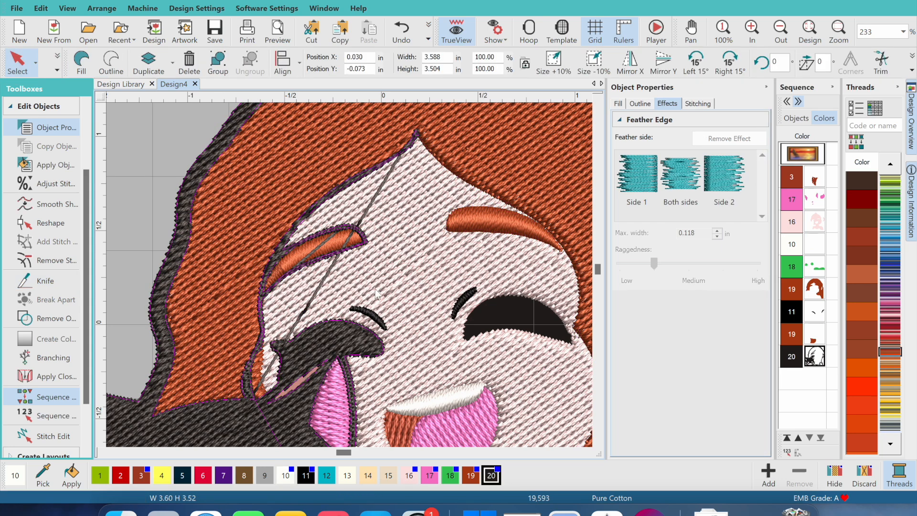
pyautogui.click(328, 201)
pyautogui.click(203, 59)
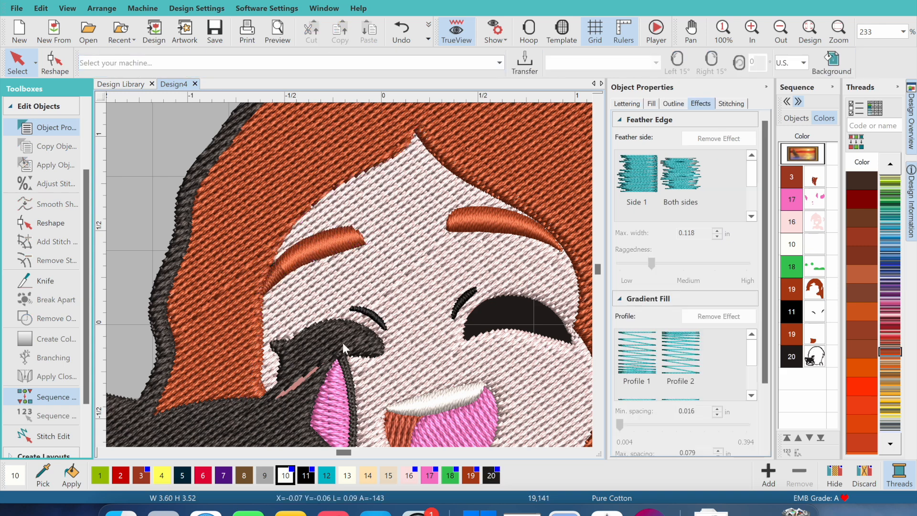
# Cut the black fill with the Knife where the outer corner of the girl's cat-side eye meets the cat's head
pyautogui.click(316, 334)
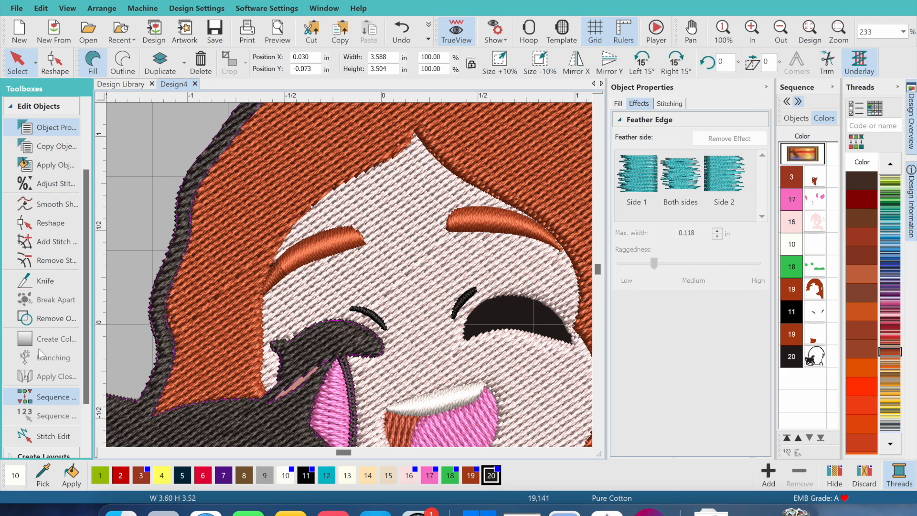
pyautogui.click(45, 281)
pyautogui.click(276, 395)
pyautogui.click(267, 395)
pyautogui.click(262, 392)
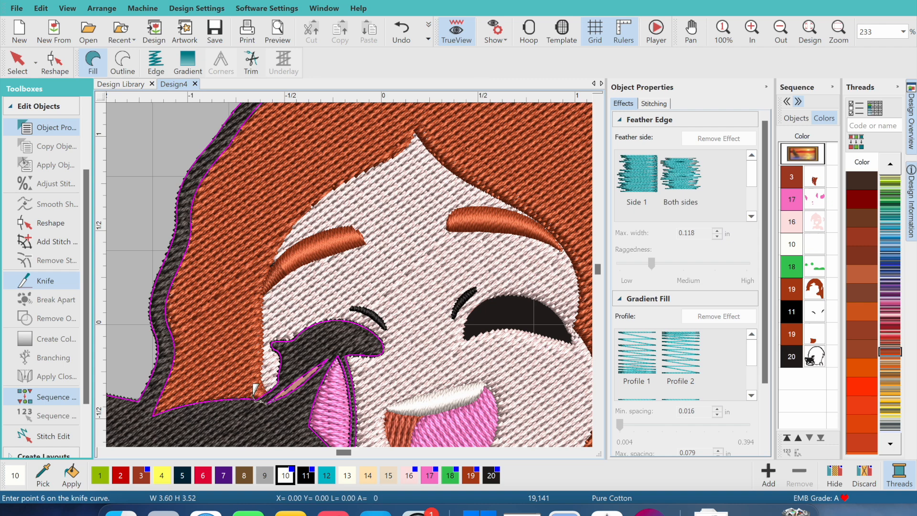
pyautogui.press('Return')
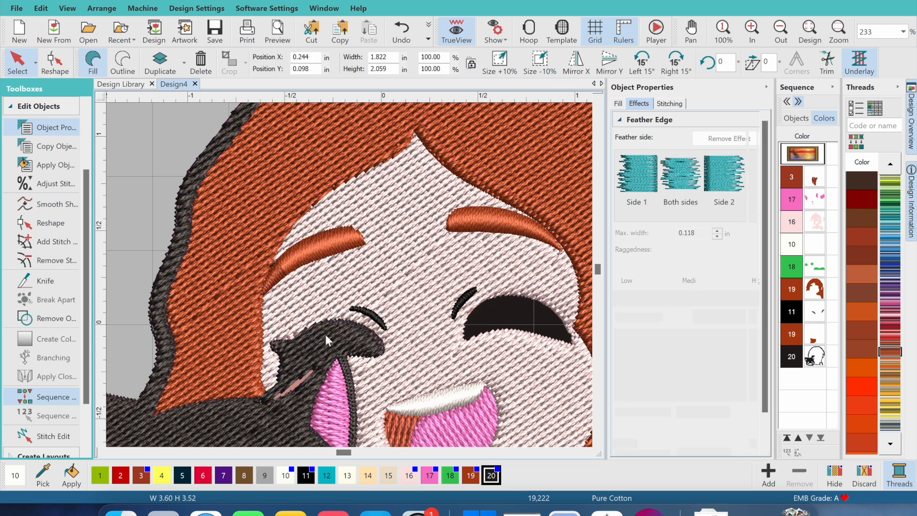
# Cut the black fill with the Knife between the cat's ear tip and the girl's closed eye, and delete the eye piece
pyautogui.click(598, 443)
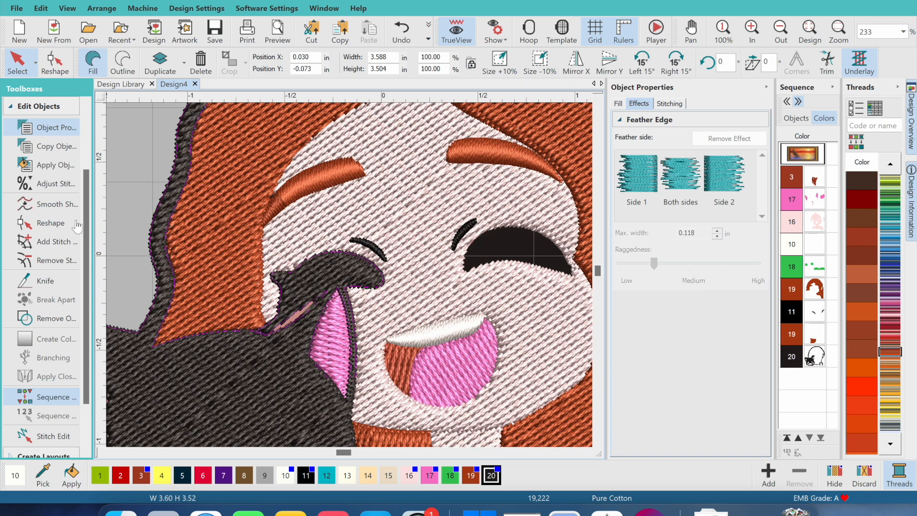
pyautogui.click(45, 281)
pyautogui.click(323, 288)
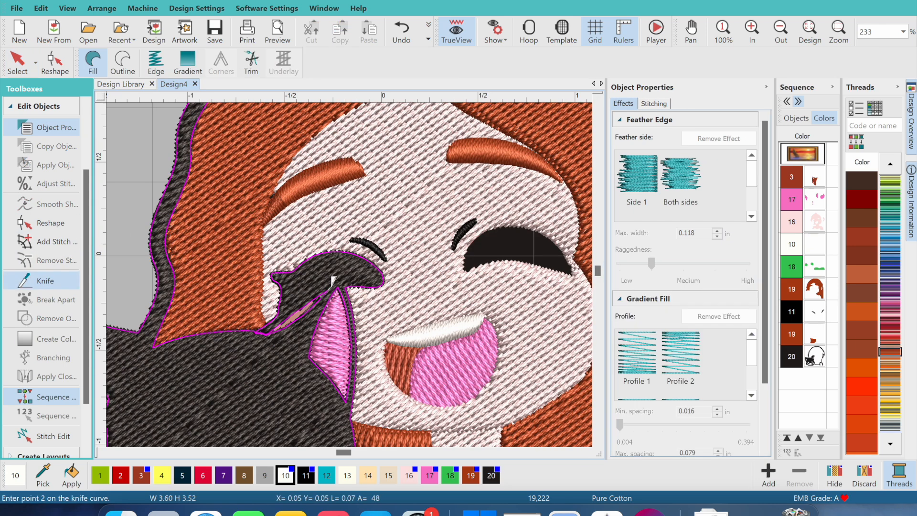
pyautogui.click(336, 280)
pyautogui.click(341, 280)
pyautogui.press('Return')
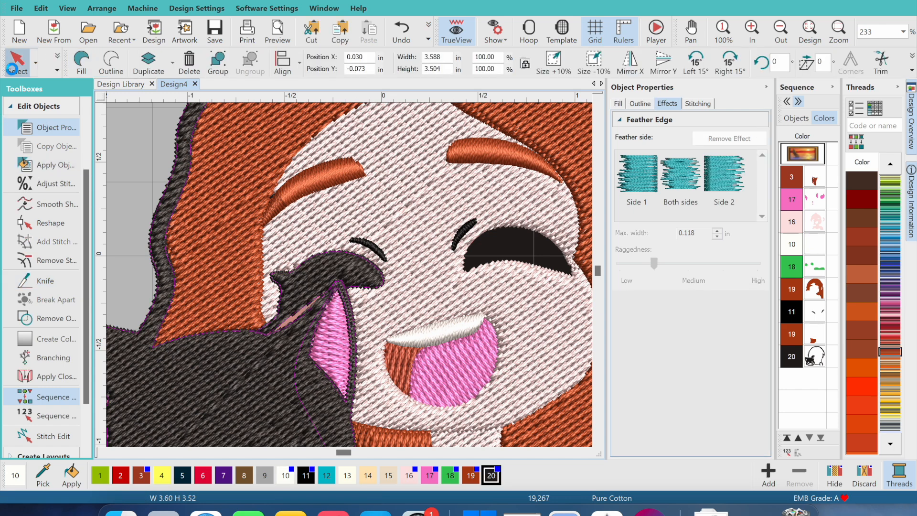
pyautogui.click(299, 274)
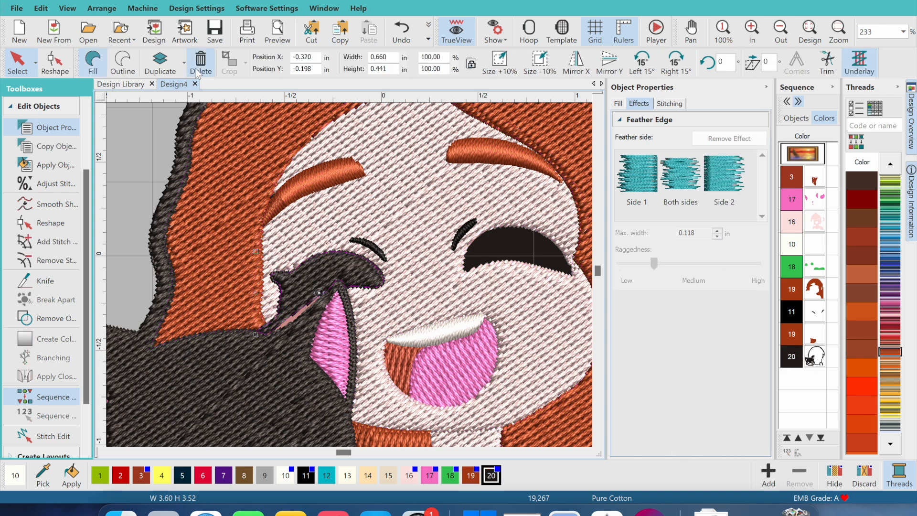
pyautogui.press('Delete')
# Smooth the shape of the remaining black cat and outline fill
pyautogui.click(288, 350)
pyautogui.click(53, 204)
pyautogui.click(543, 240)
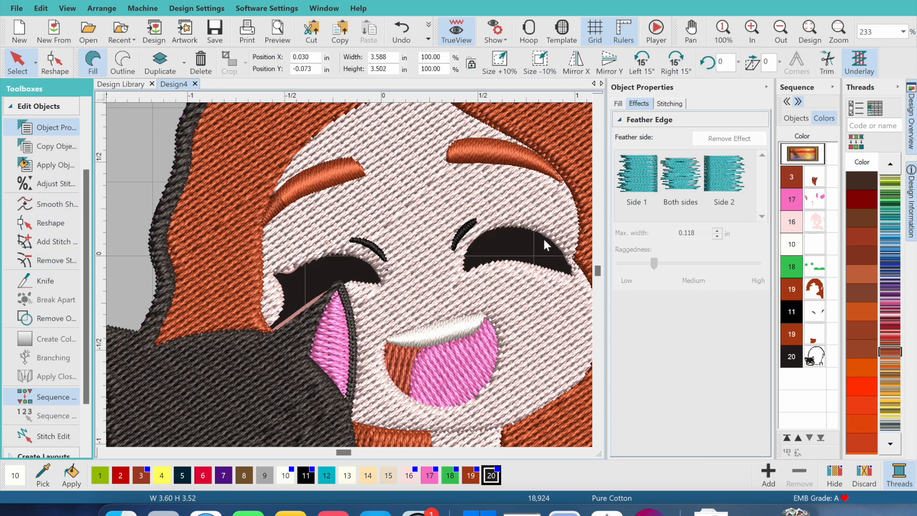
# Reshape the black fill's edge along the cat's ear beneath the girl's closed eye to cover the thin pink strip
pyautogui.click(262, 350)
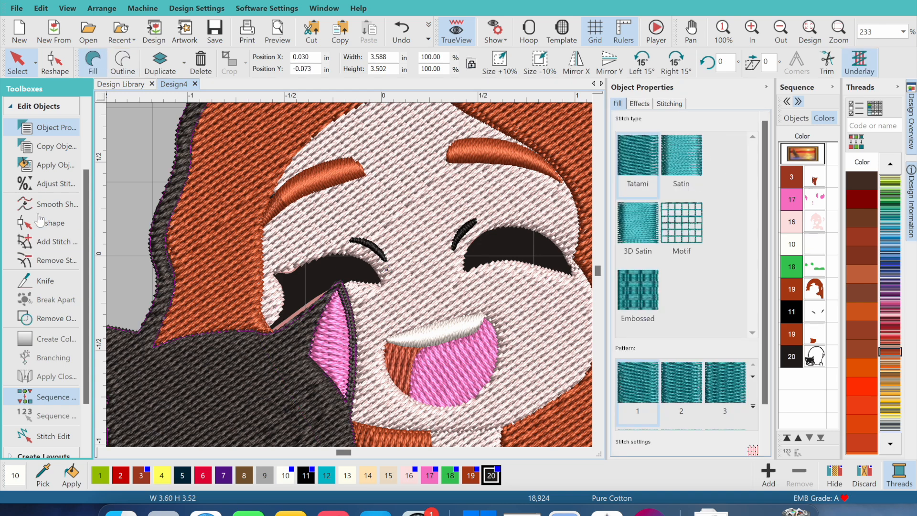
pyautogui.click(50, 67)
pyautogui.click(268, 333)
pyautogui.moveTo(267, 333); pyautogui.dragTo(325, 292)
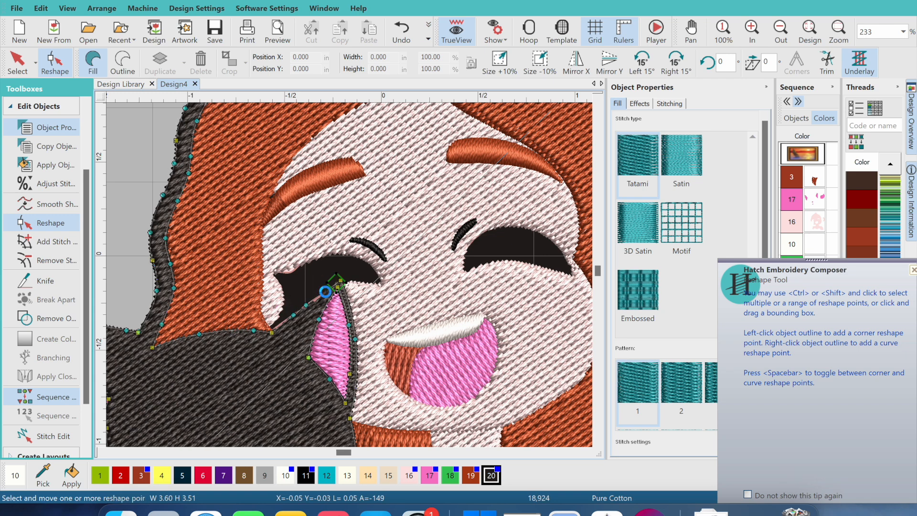
pyautogui.press('Escape')
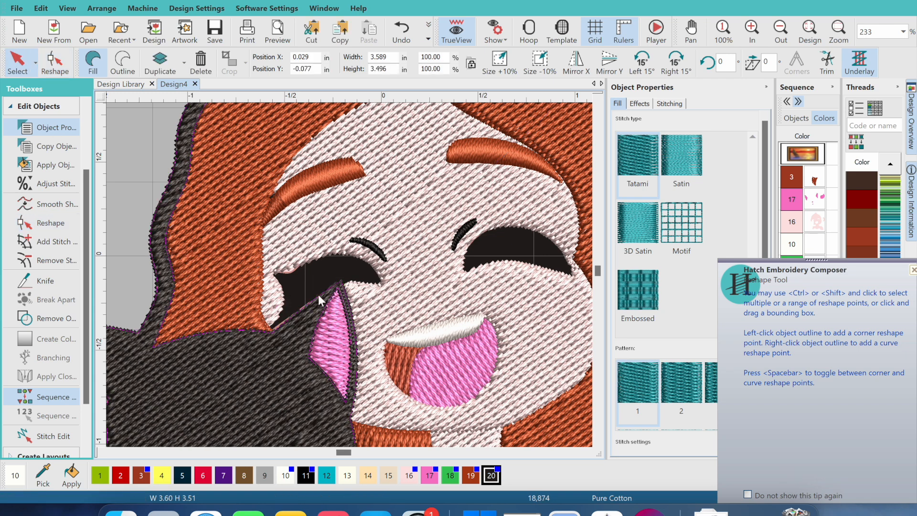
# Cut the black fill with the Knife at the upper end of the ear-side dress strap, and delete the ear and hair outline piece
pyautogui.click(586, 453)
pyautogui.click(586, 453)
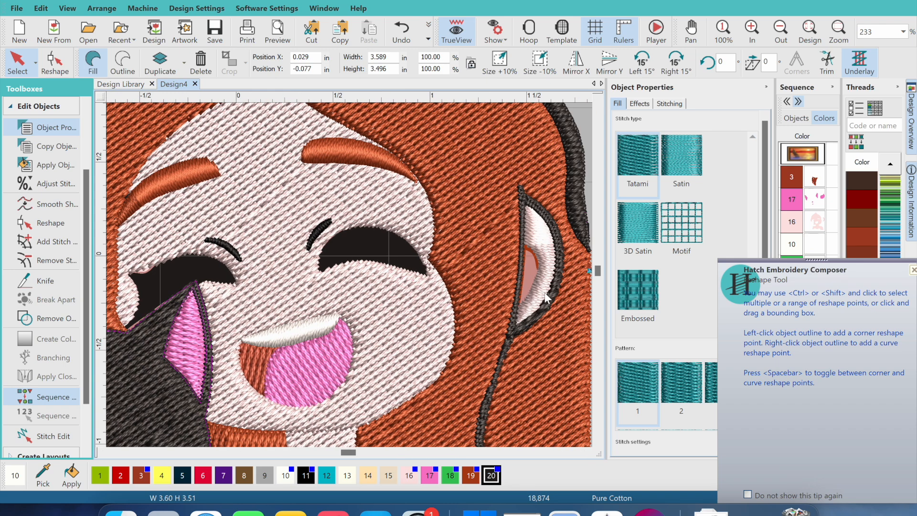
pyautogui.click(586, 453)
pyautogui.click(598, 441)
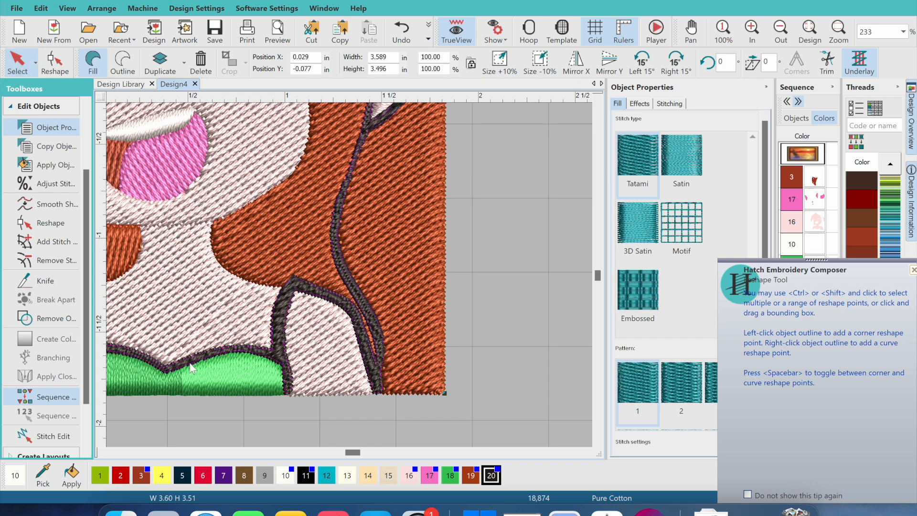
pyautogui.click(46, 281)
pyautogui.click(282, 280)
pyautogui.click(304, 279)
pyautogui.click(324, 300)
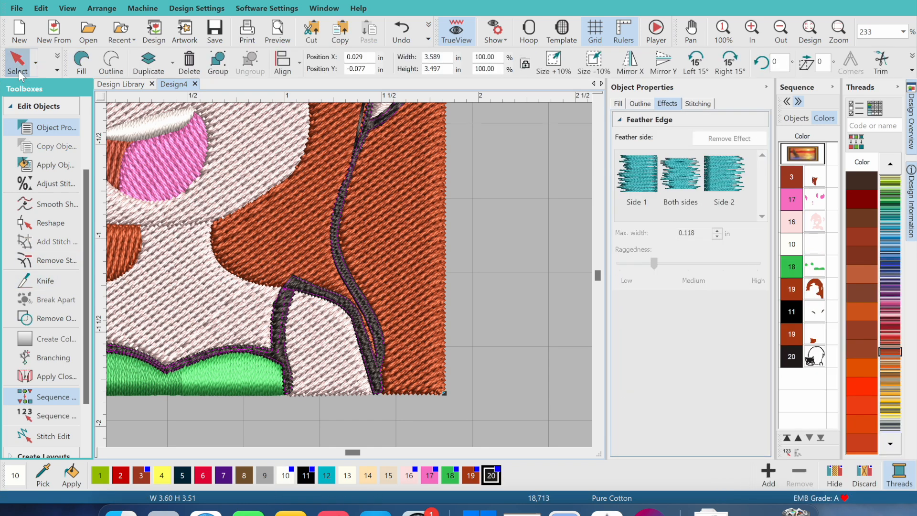
pyautogui.click(201, 67)
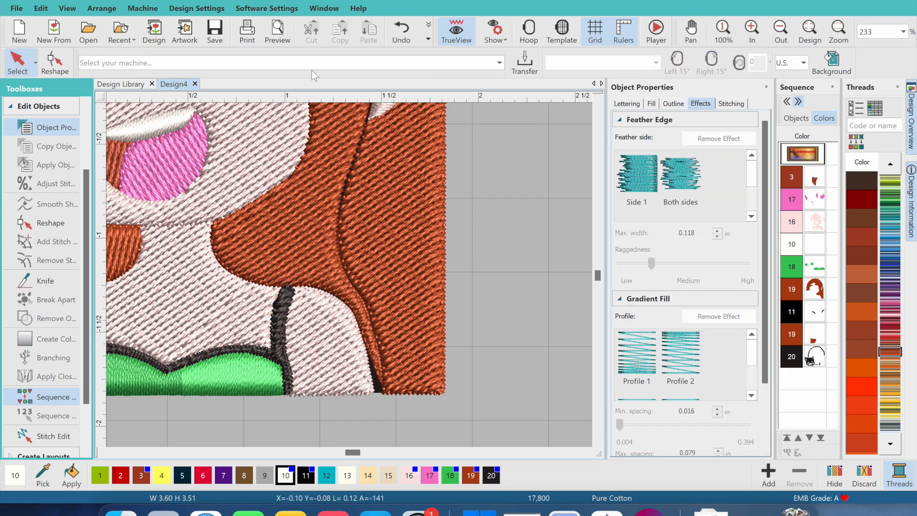
# Reshape the red-brown hair fill, deleting the crowded nodes along its lower edge beside the girl's bare shoulder
pyautogui.scroll(5, 597, 98)
pyautogui.click(342, 366)
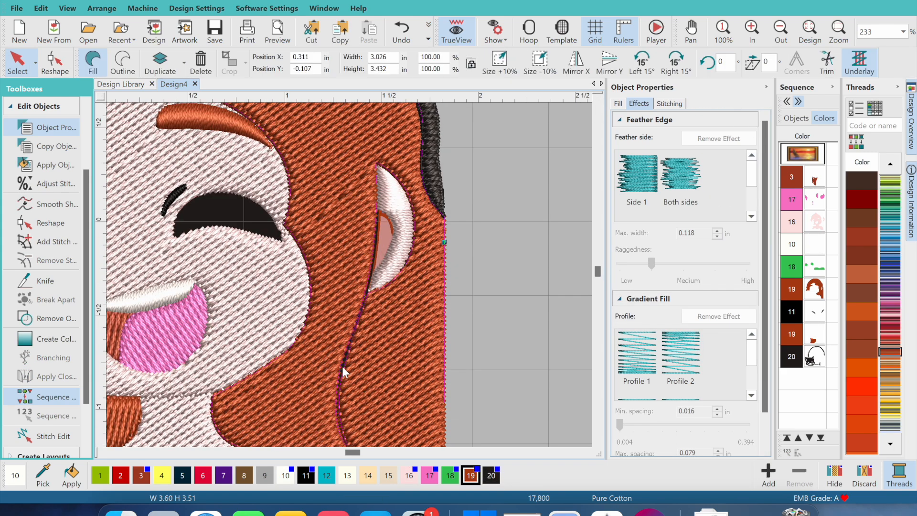
pyautogui.press('h')
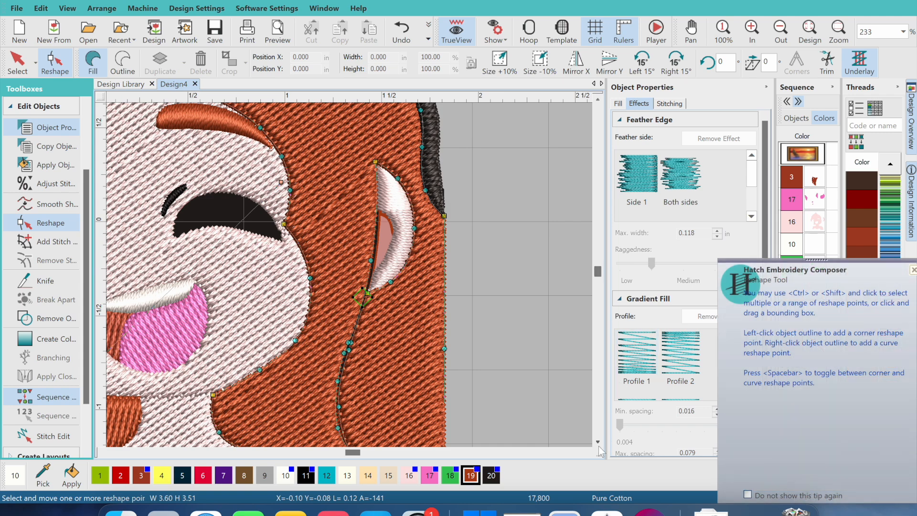
pyautogui.scroll(-3, 601, 451)
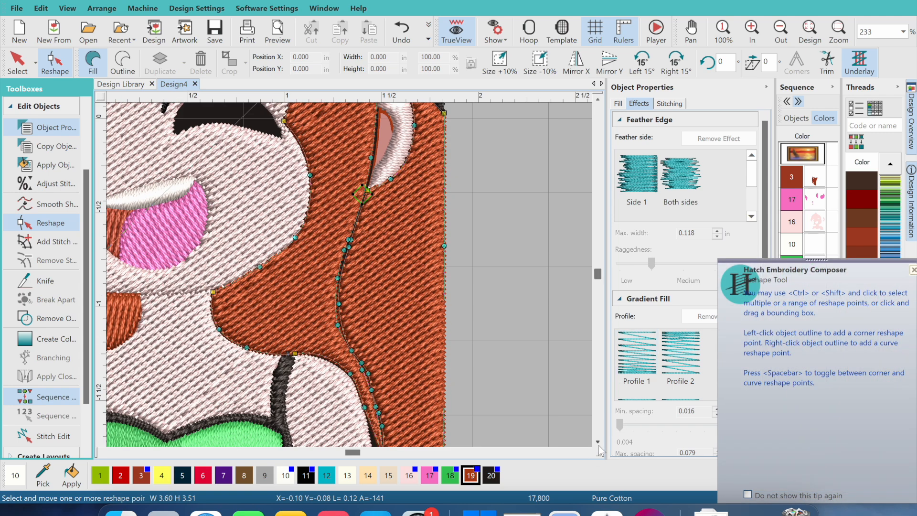
pyautogui.scroll(-2, 600, 450)
pyautogui.moveTo(397, 285); pyautogui.dragTo(330, 369)
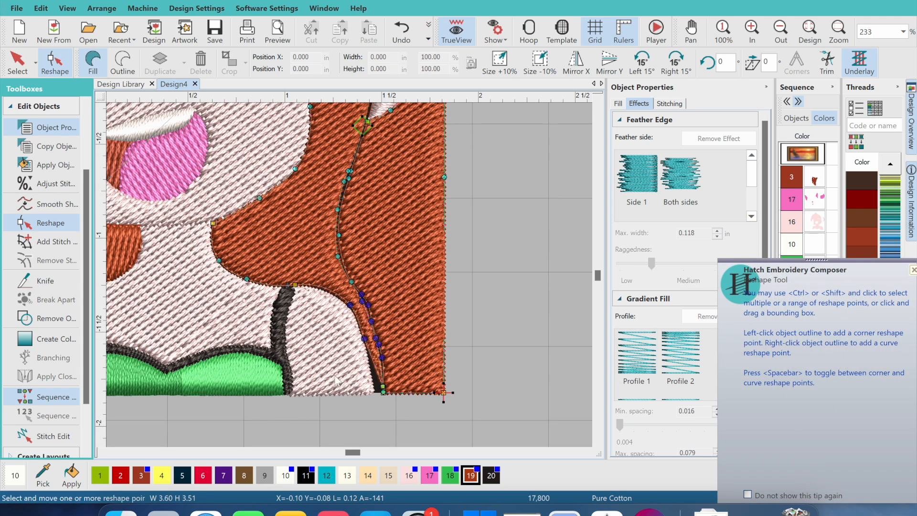
pyautogui.press('Delete')
pyautogui.moveTo(390, 384); pyautogui.dragTo(368, 395)
pyautogui.press('Delete')
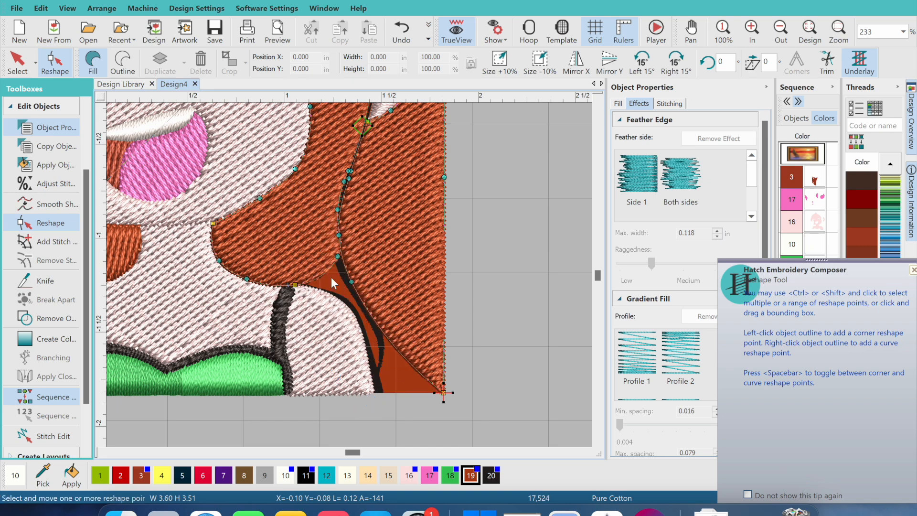
# Rebuild the hair fill's lower edge with new curve and corner nodes so it follows the shoulder down to the design's base
pyautogui.moveTo(338, 257); pyautogui.dragTo(348, 289)
pyautogui.rightClick(362, 319)
pyautogui.click(376, 343)
pyautogui.moveTo(376, 343); pyautogui.dragTo(375, 393)
pyautogui.moveTo(350, 299); pyautogui.dragTo(359, 315)
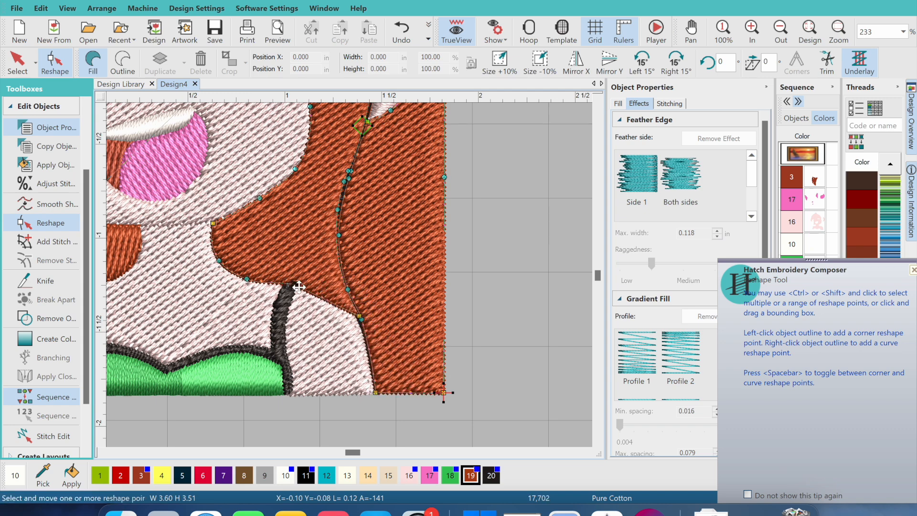
pyautogui.moveTo(298, 286); pyautogui.dragTo(296, 289)
pyautogui.moveTo(361, 317); pyautogui.dragTo(360, 321)
pyautogui.moveTo(345, 182); pyautogui.dragTo(354, 161)
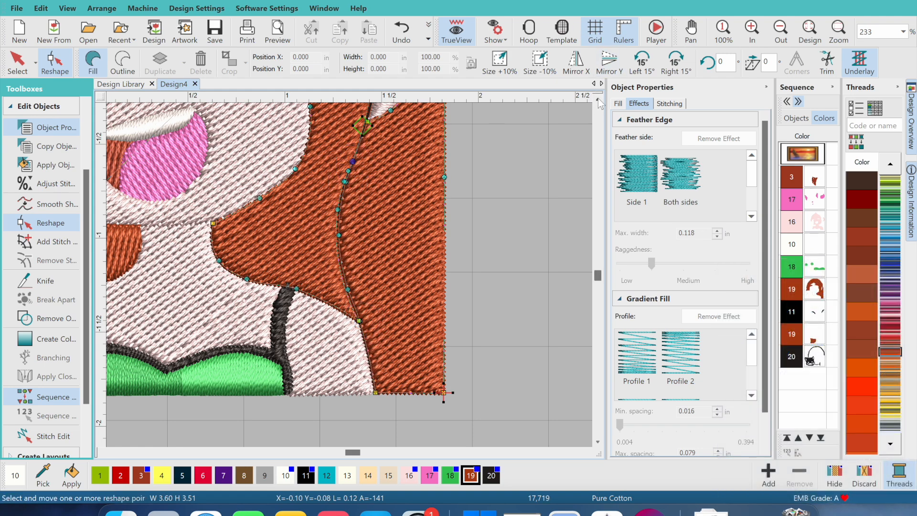
# Move the hair fill's outer nodes outward beneath the black outline, from the top of the head to beside the ear
pyautogui.click(598, 99)
pyautogui.click(599, 99)
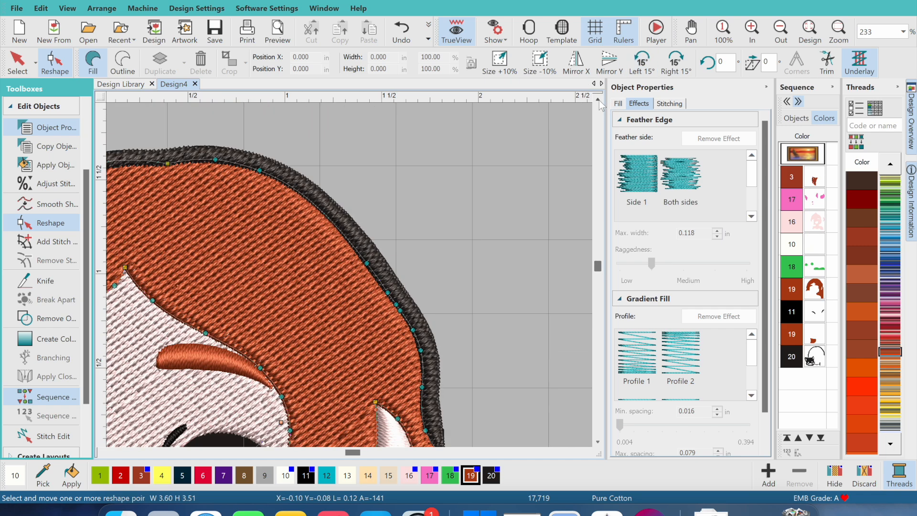
pyautogui.moveTo(261, 171); pyautogui.dragTo(162, 158)
pyautogui.moveTo(367, 263); pyautogui.dragTo(374, 262)
pyautogui.moveTo(431, 283); pyautogui.dragTo(427, 348)
pyautogui.moveTo(422, 387); pyautogui.dragTo(431, 389)
pyautogui.click(599, 441)
pyautogui.click(600, 442)
pyautogui.moveTo(425, 327); pyautogui.dragTo(435, 320)
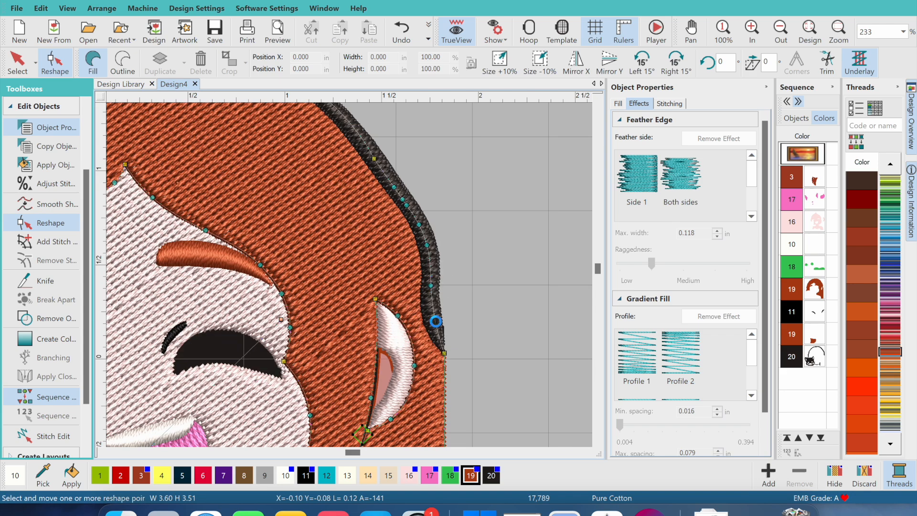
# Select the pale ear fill for reshaping and view the whole design with the toolbox list collapsed
pyautogui.click(396, 358)
pyautogui.click(598, 440)
pyautogui.click(598, 441)
pyautogui.click(598, 441)
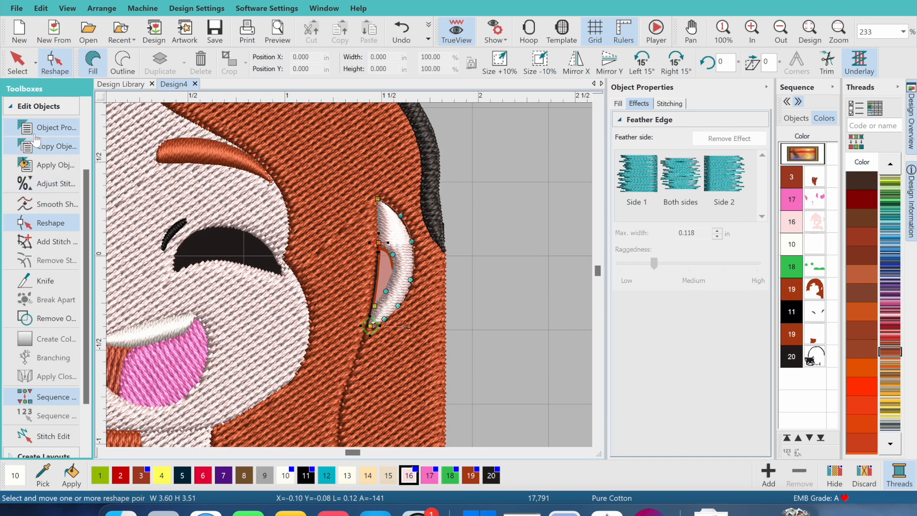
pyautogui.click(48, 106)
pyautogui.click(809, 30)
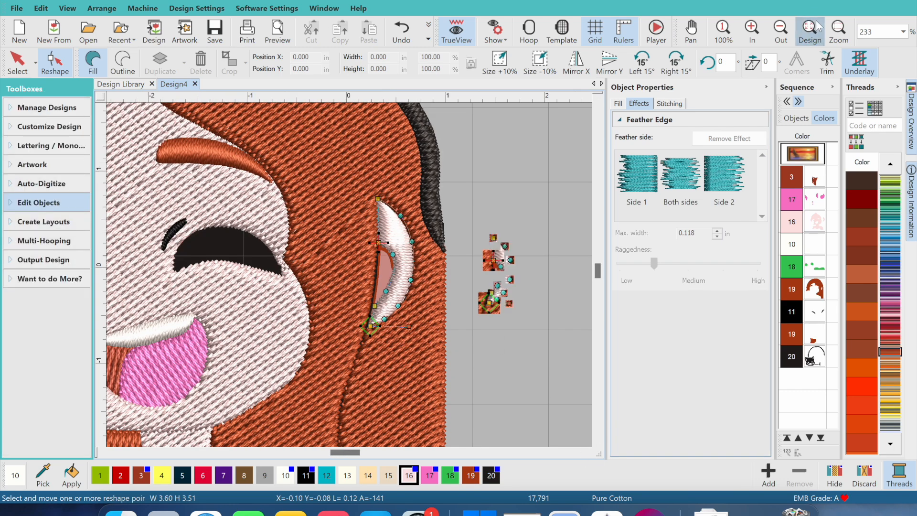
pyautogui.click(598, 441)
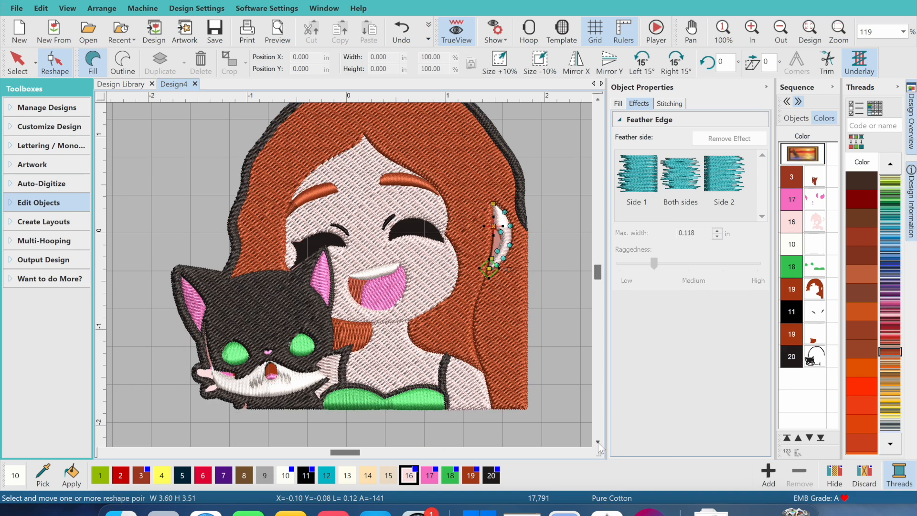